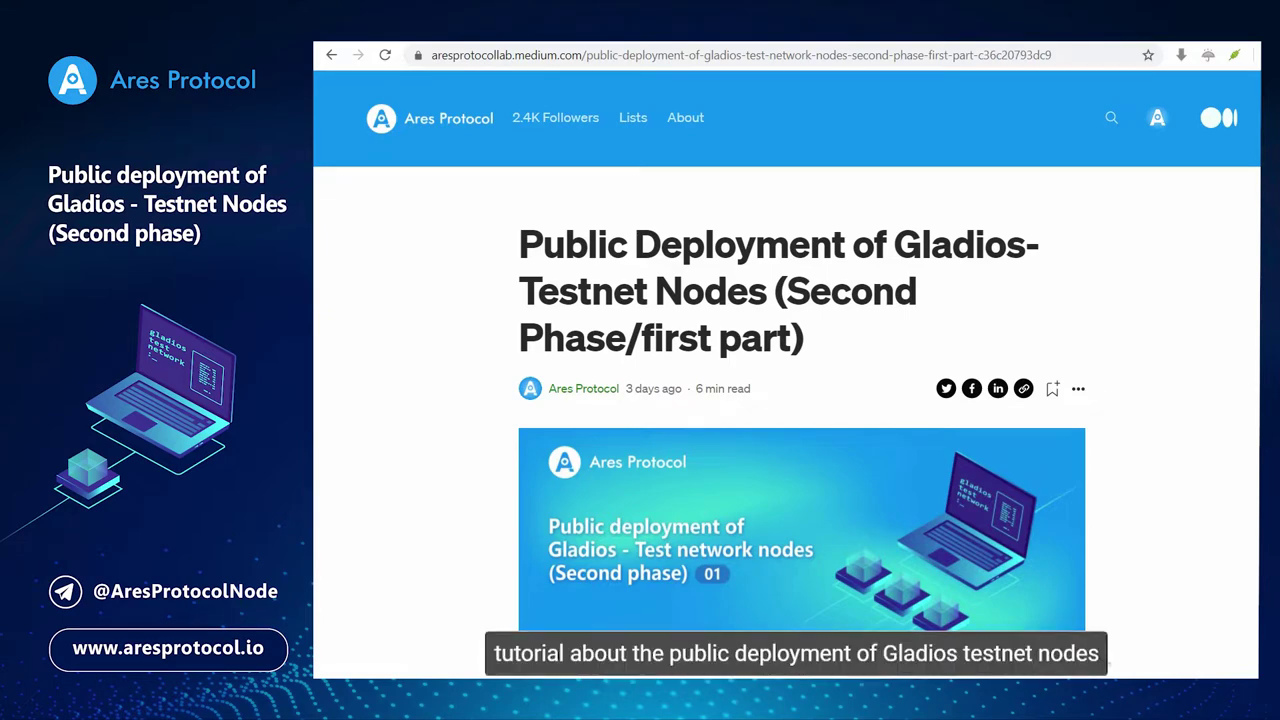
Scroll the Medium Gladios testnet deployment article down to its Create Account section.
scroll(787, 380, "down", 1)
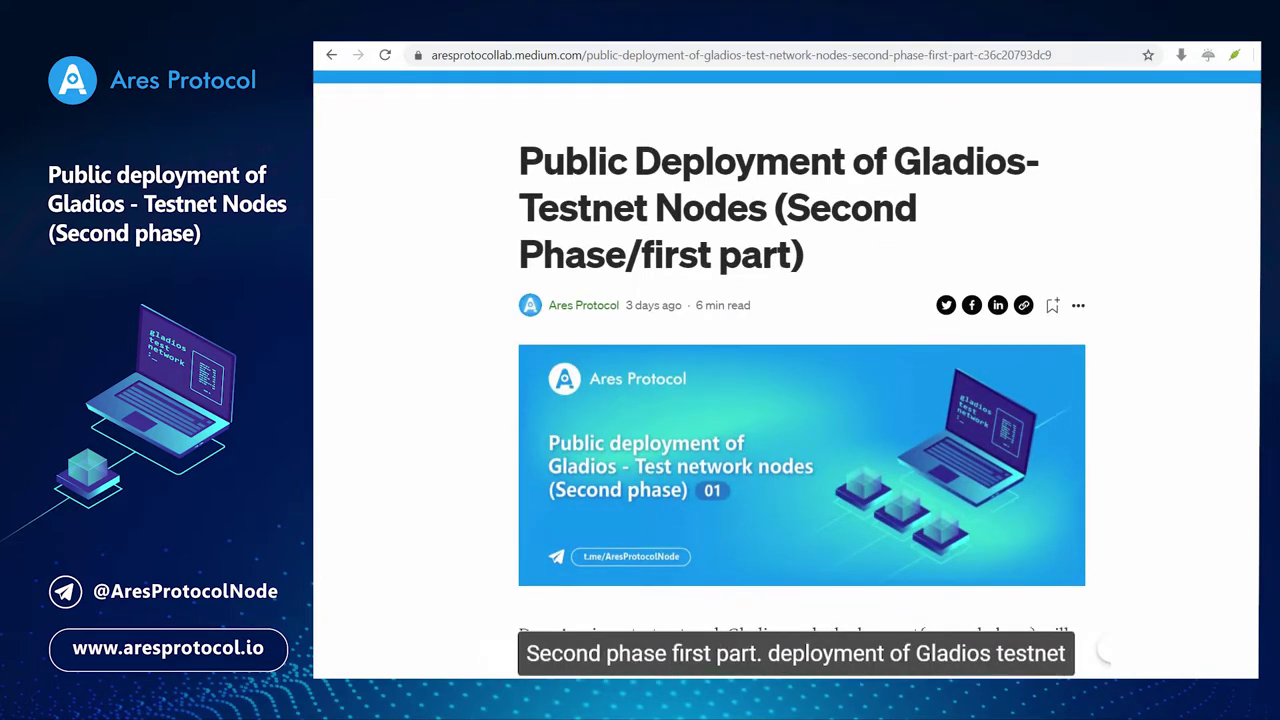
scroll(787, 380, "down", 3)
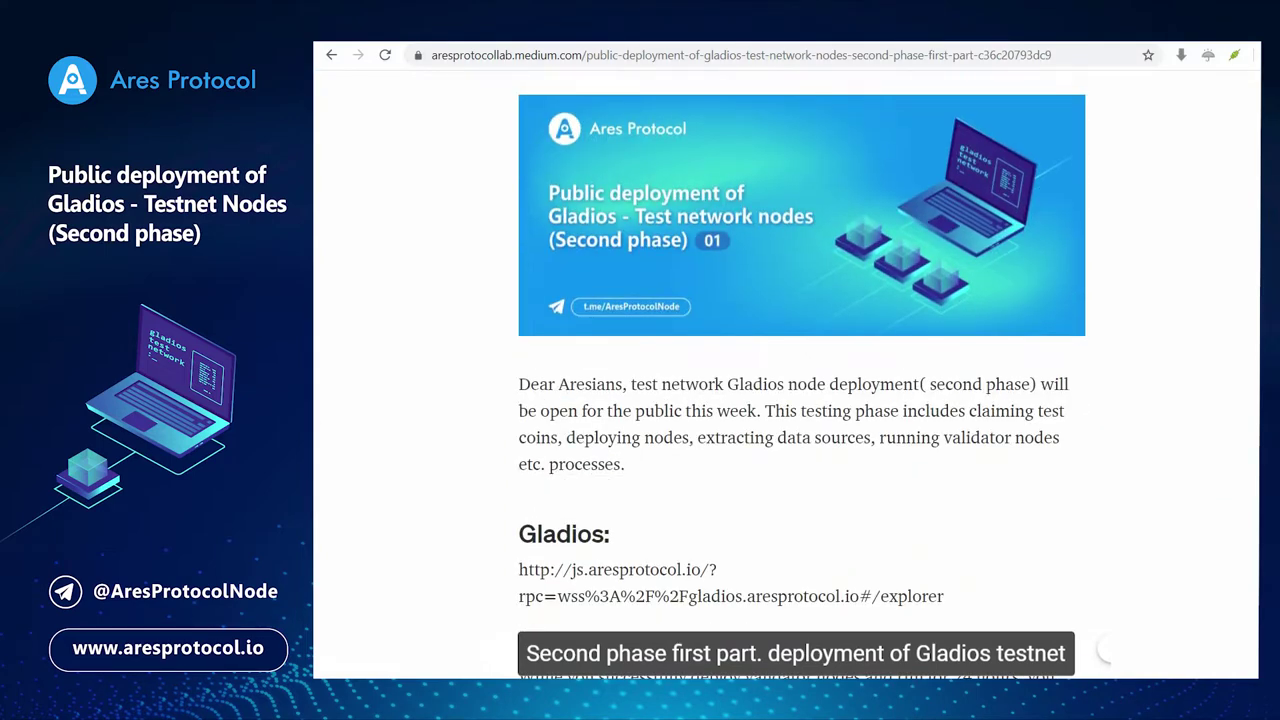
scroll(800, 380, "down", 2)
scroll(800, 380, "down", 2)
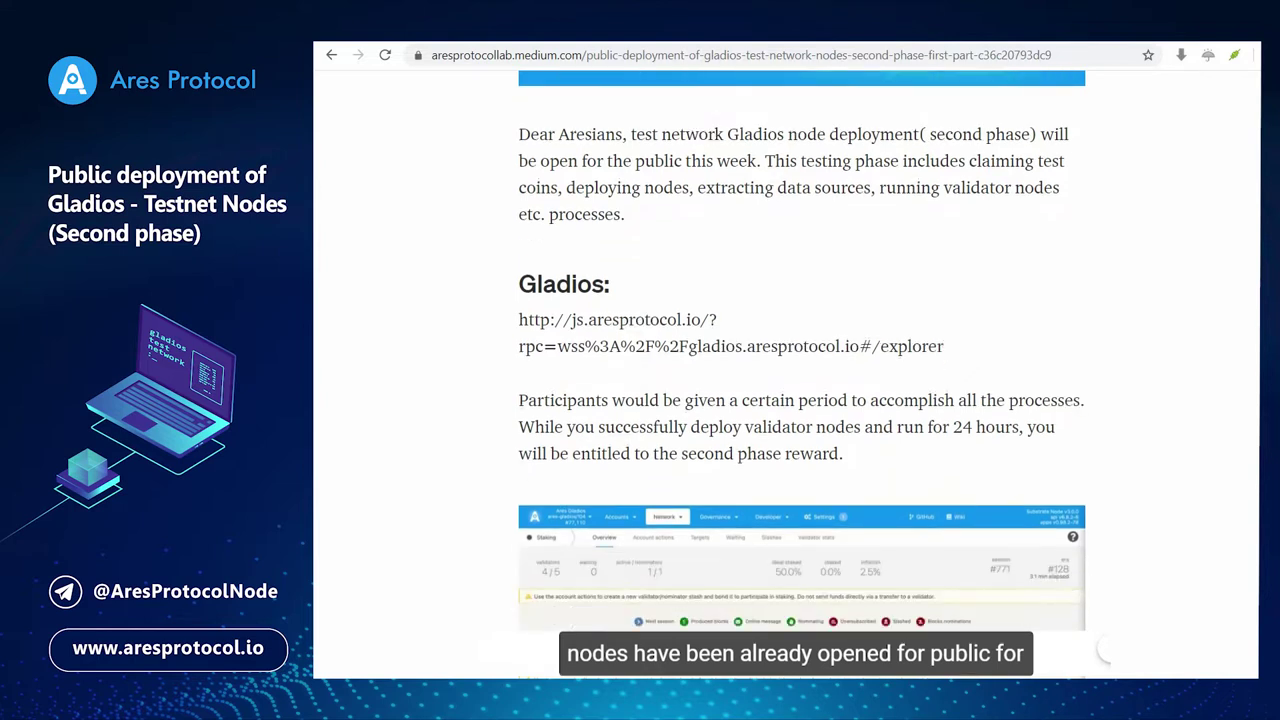
scroll(800, 380, "down", 1)
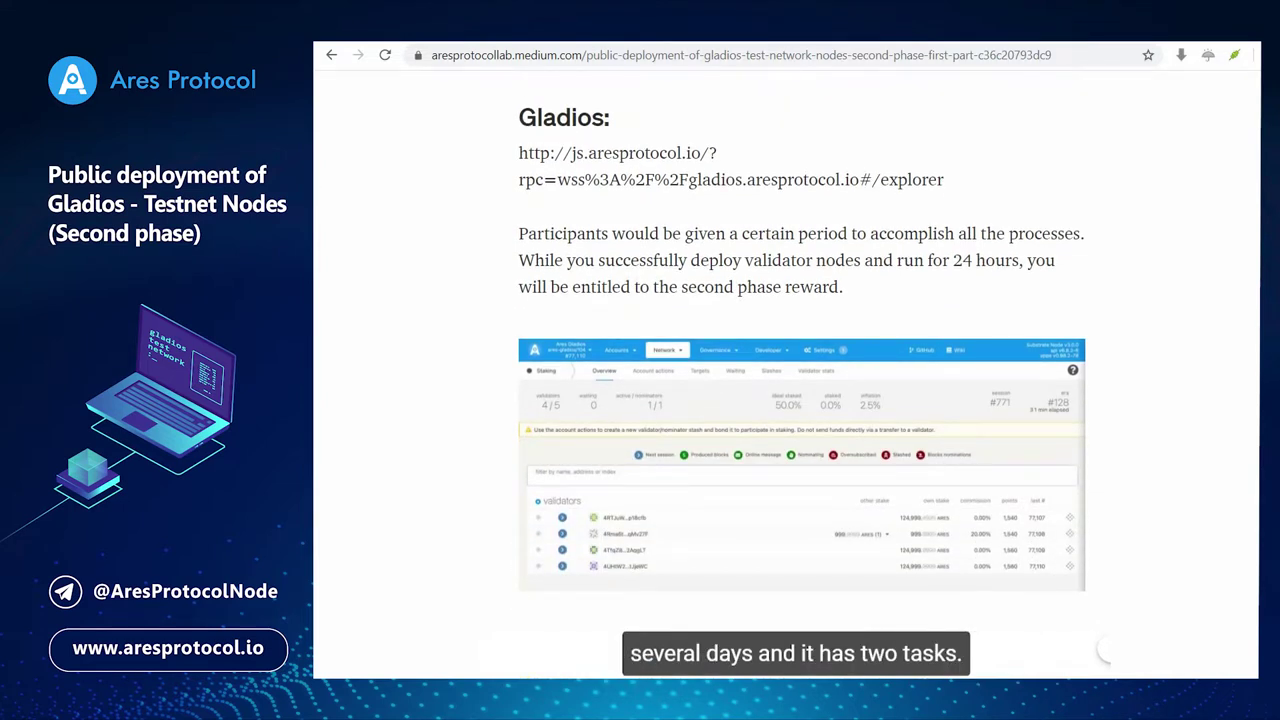
scroll(800, 380, "down", 3)
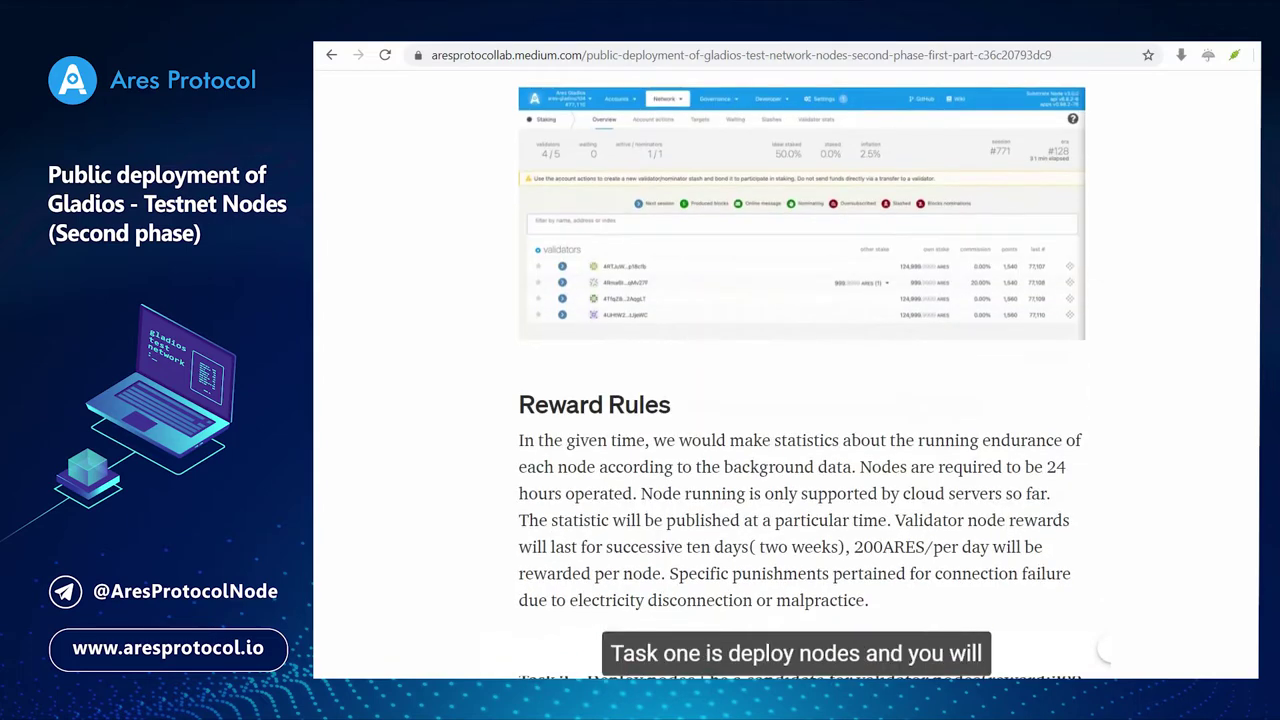
scroll(800, 380, "down", 3)
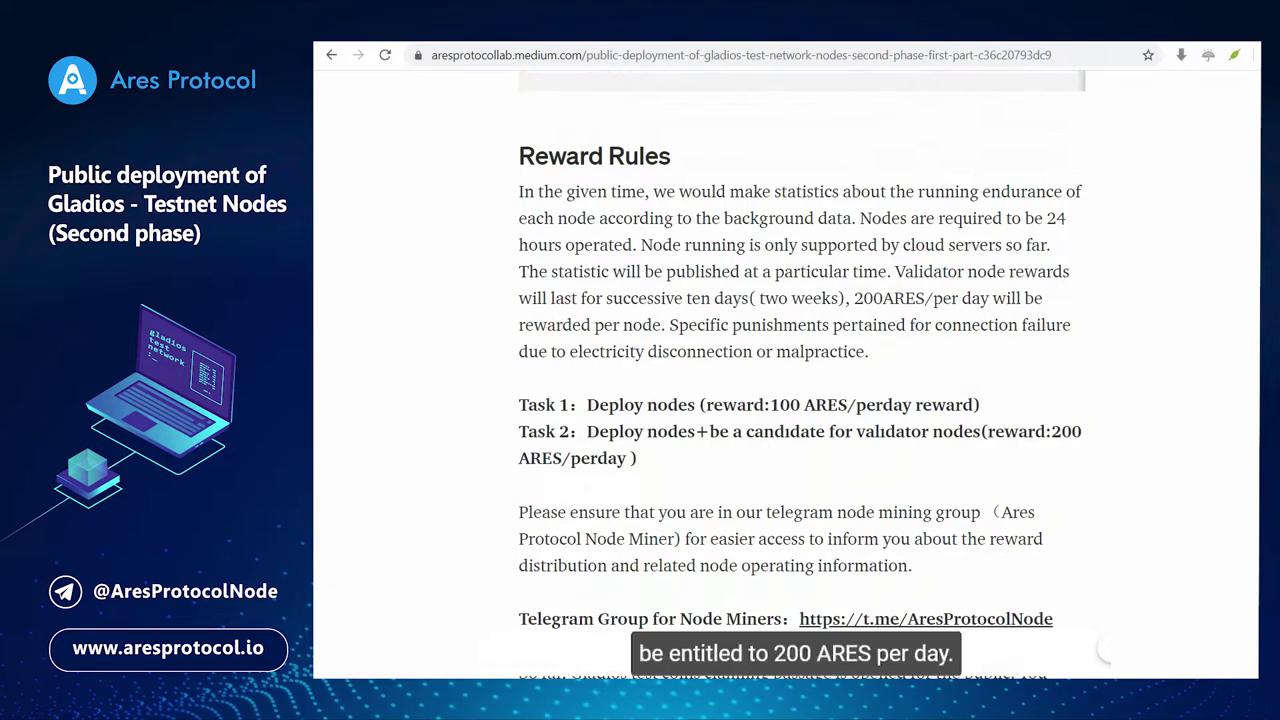
scroll(800, 380, "down", 3)
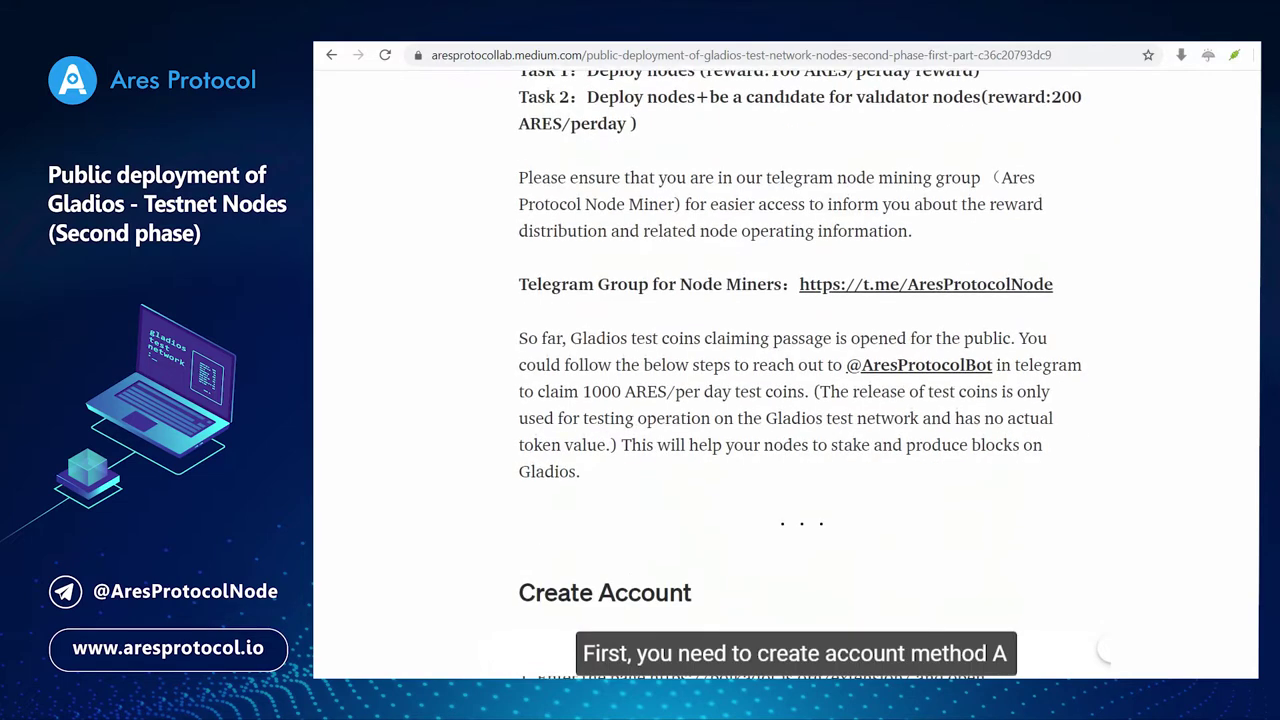
scroll(800, 380, "down", 3)
scroll(800, 380, "down", 2)
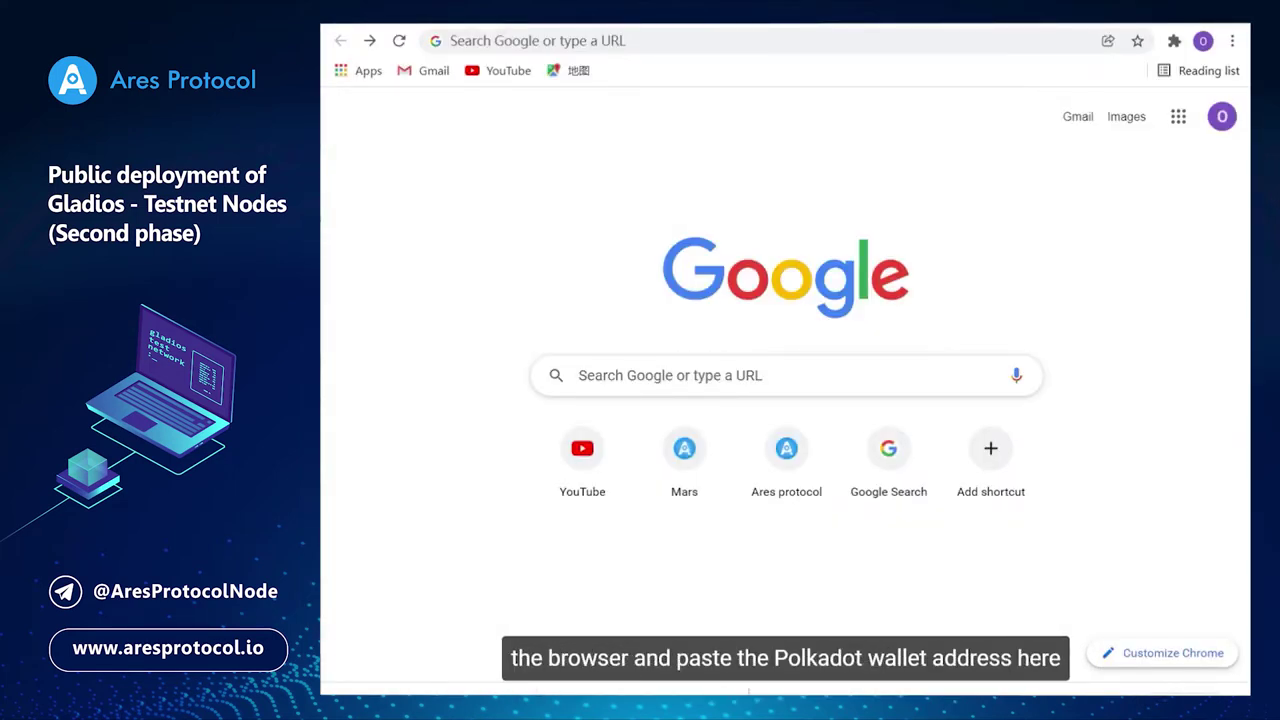
Load polkadot.js.org/extension/ and follow Download for Chrome to the Chrome Web Store listing.
left_click(556, 40)
type("https://polkadot.js.org/extension/")
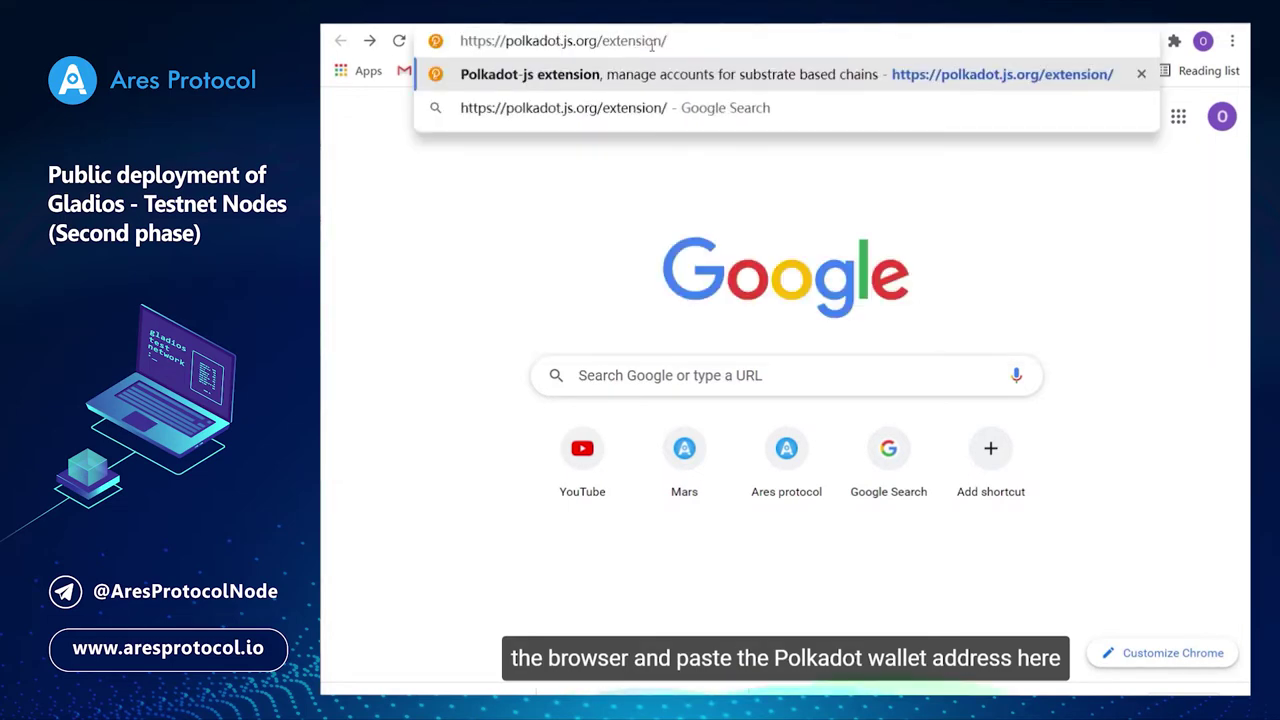
key("Return")
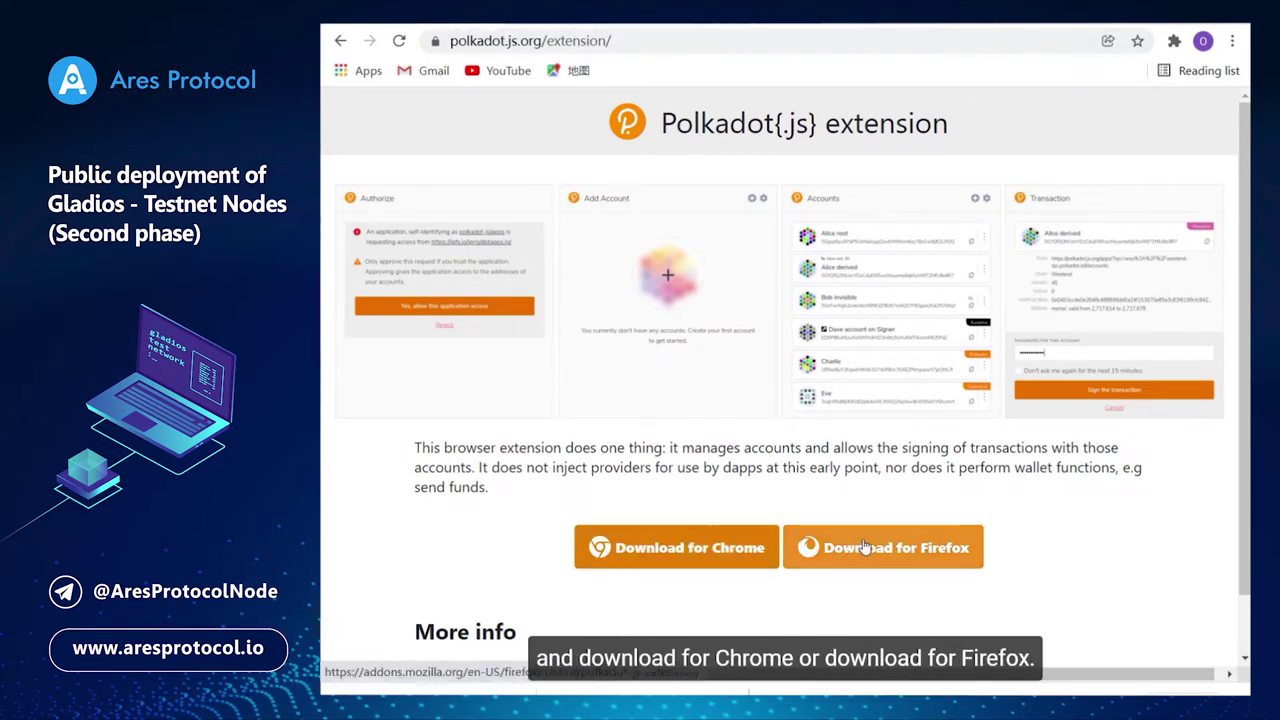
left_click(700, 540)
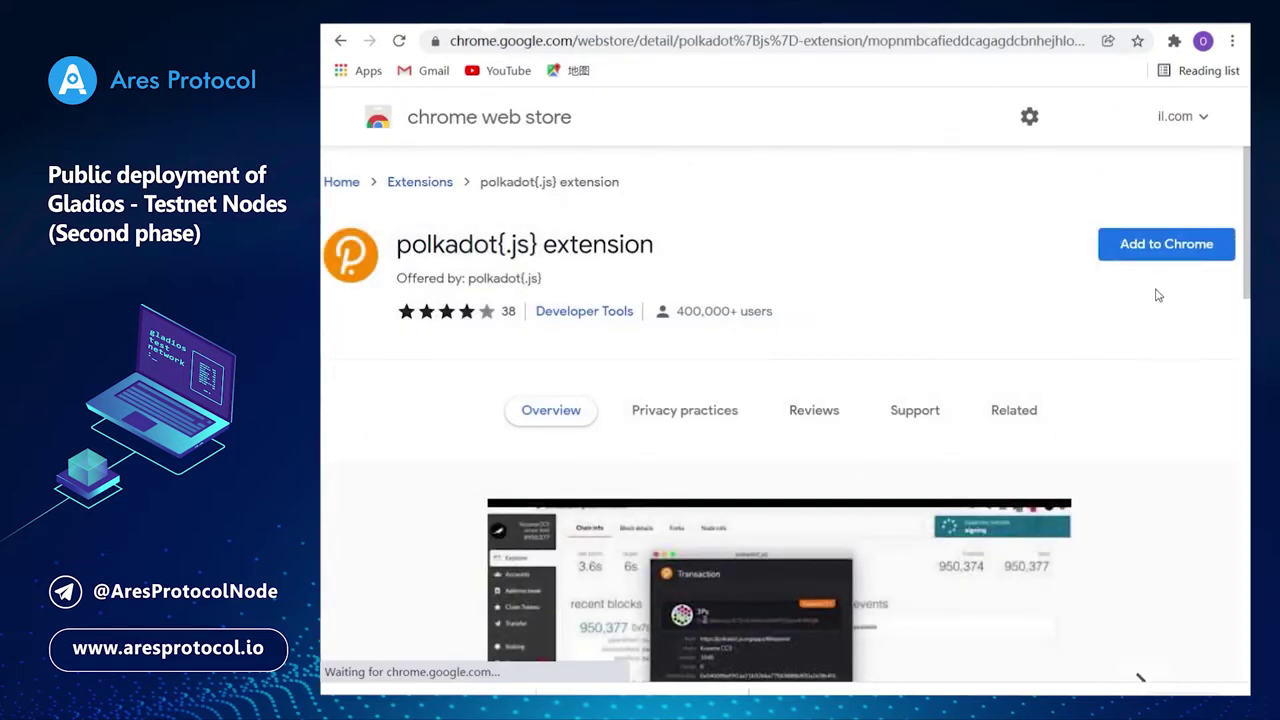
Install the polkadot{.js} extension from the Chrome Web Store and dismiss the added-to-Chrome notice.
left_click(1165, 254)
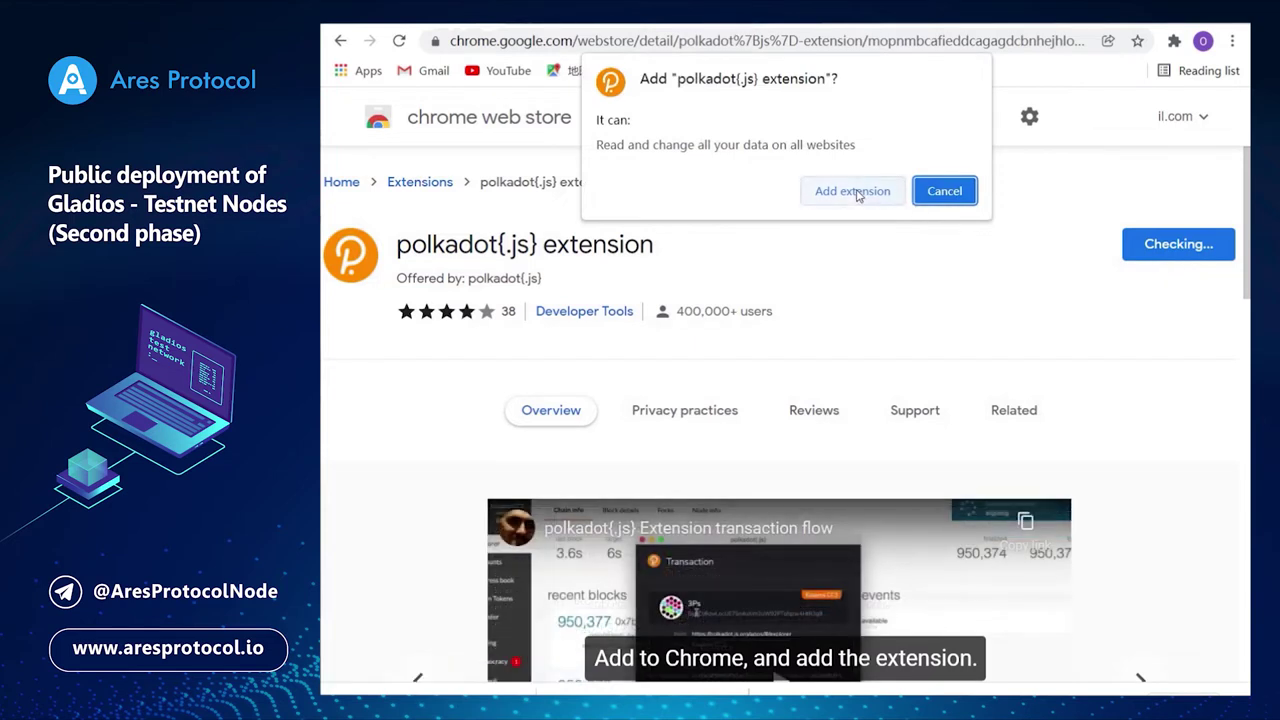
left_click(862, 192)
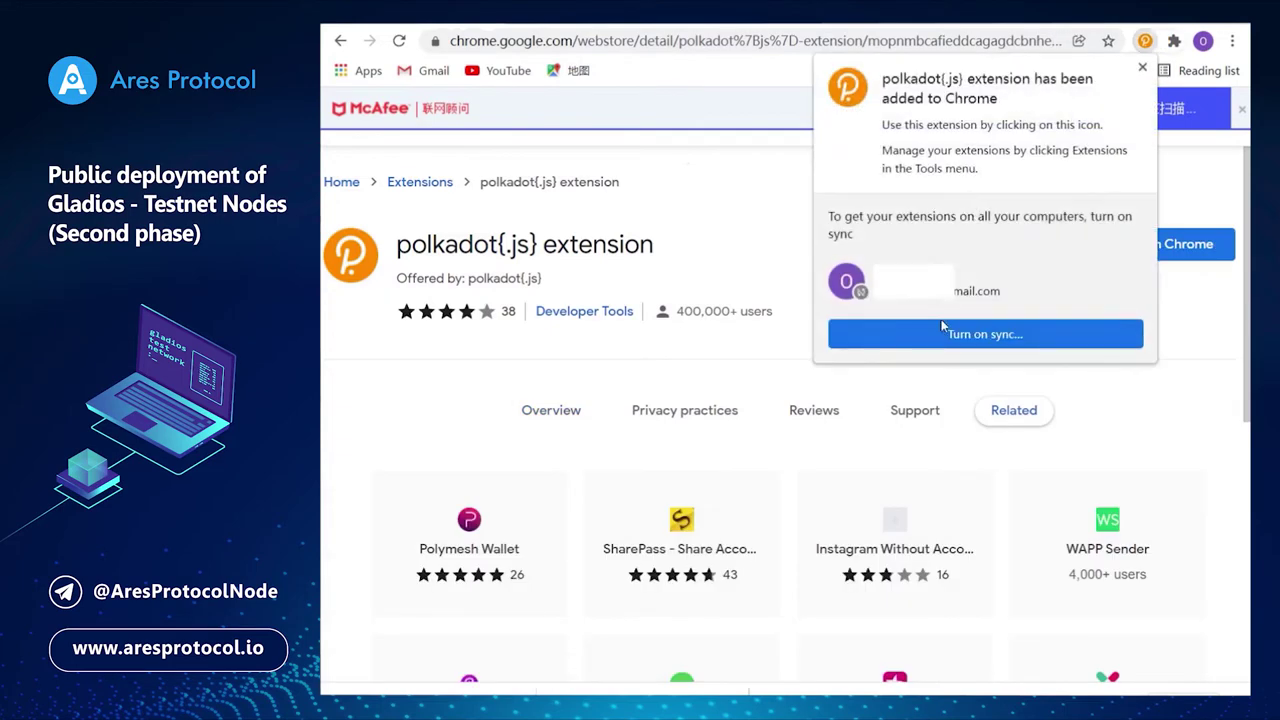
left_click(1142, 67)
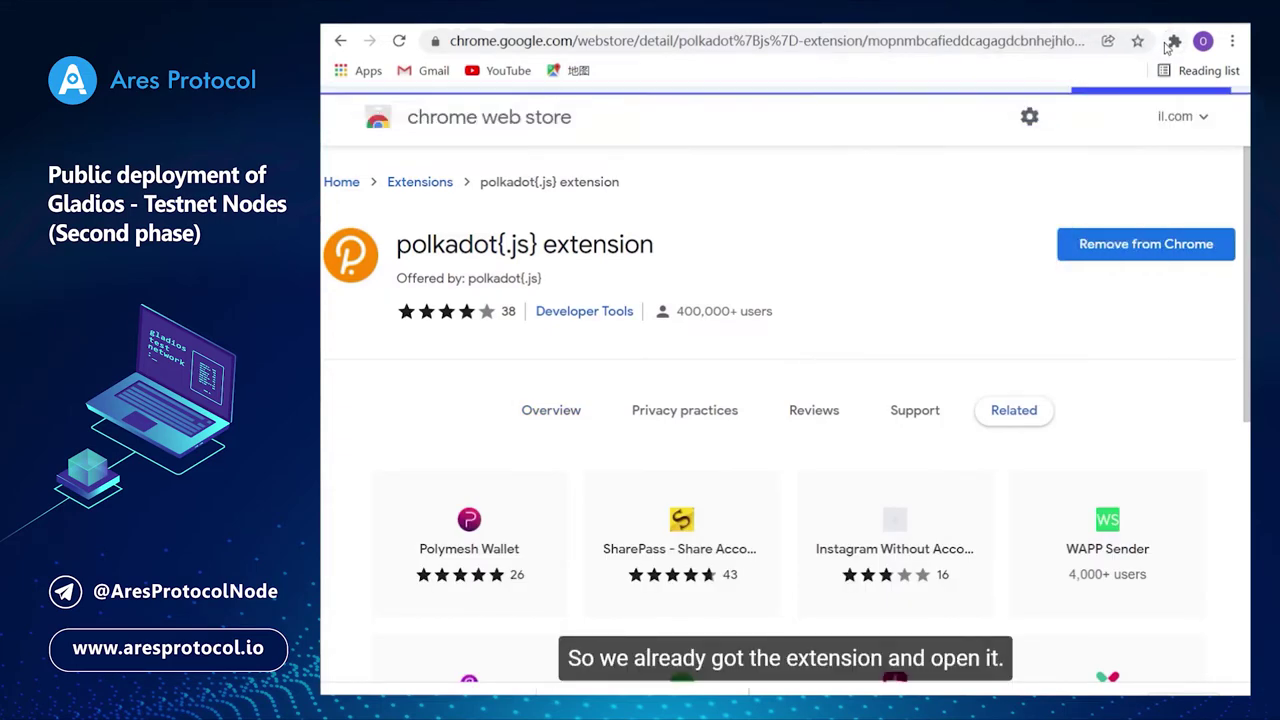
left_click(1172, 42)
In polkadot{.js}, accept the notes, create a new account and confirm its 12-word seed is saved.
left_click(995, 248)
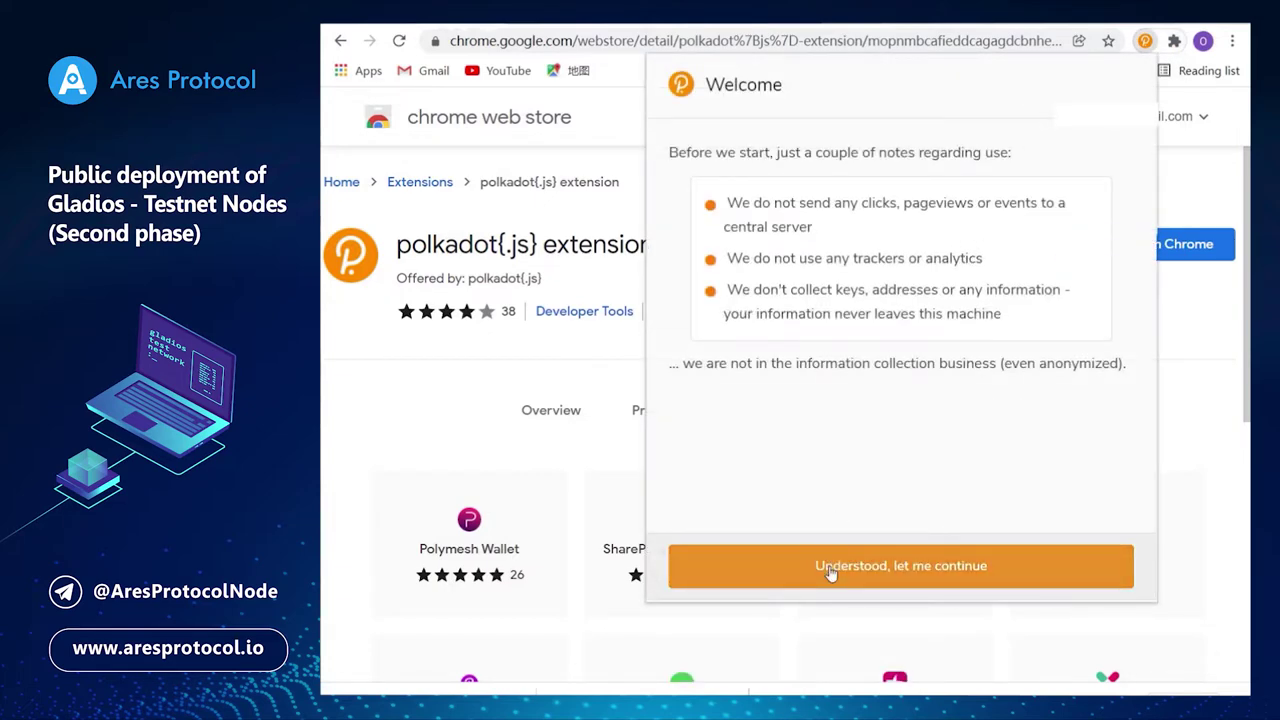
left_click(831, 566)
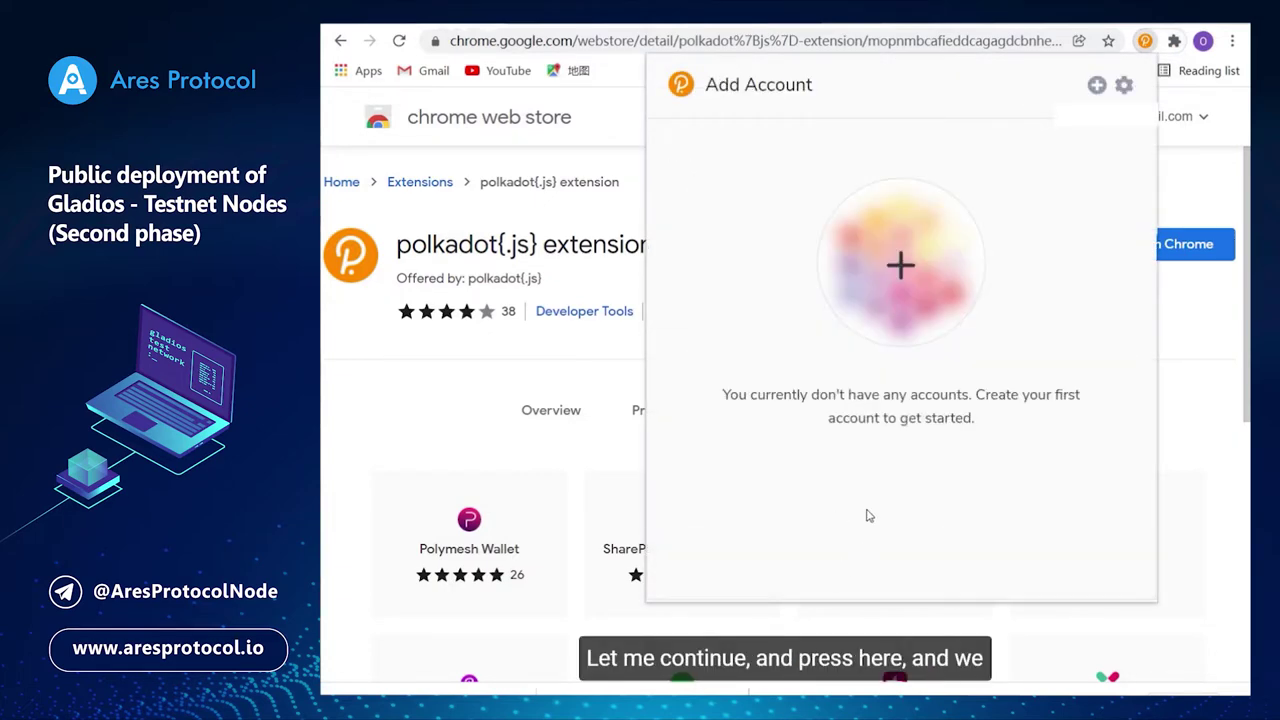
left_click(903, 266)
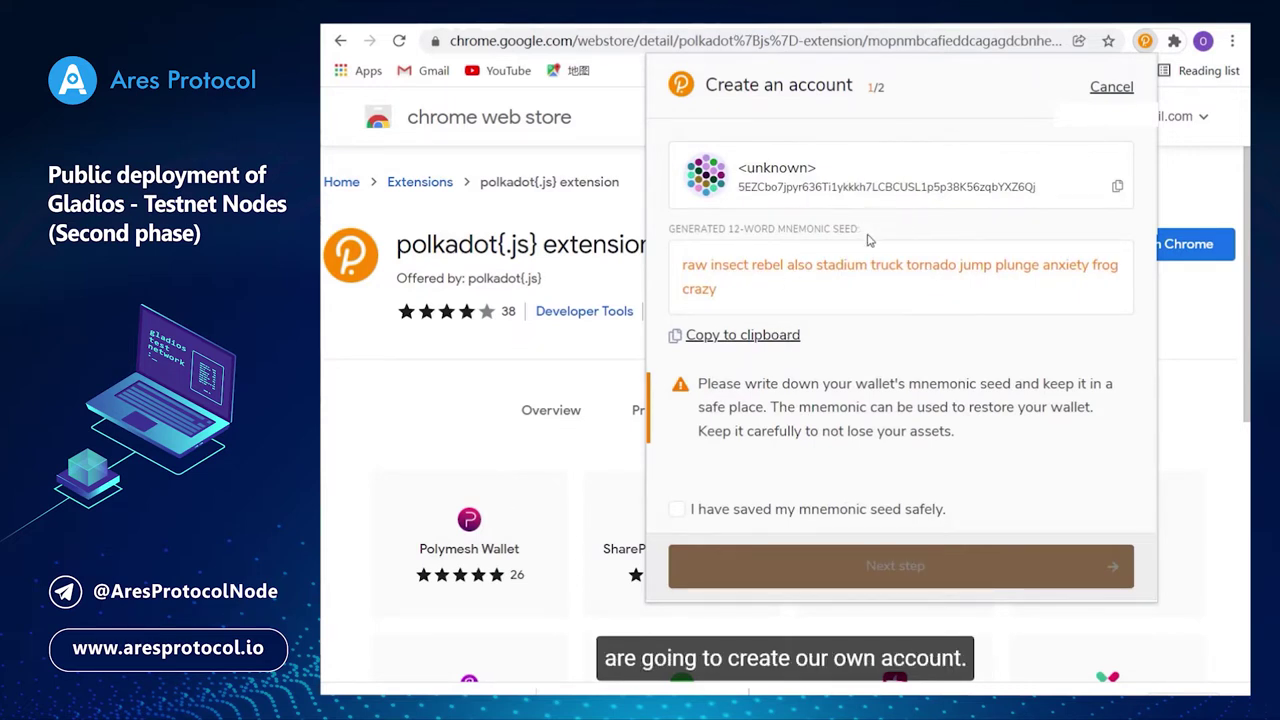
left_click(677, 510)
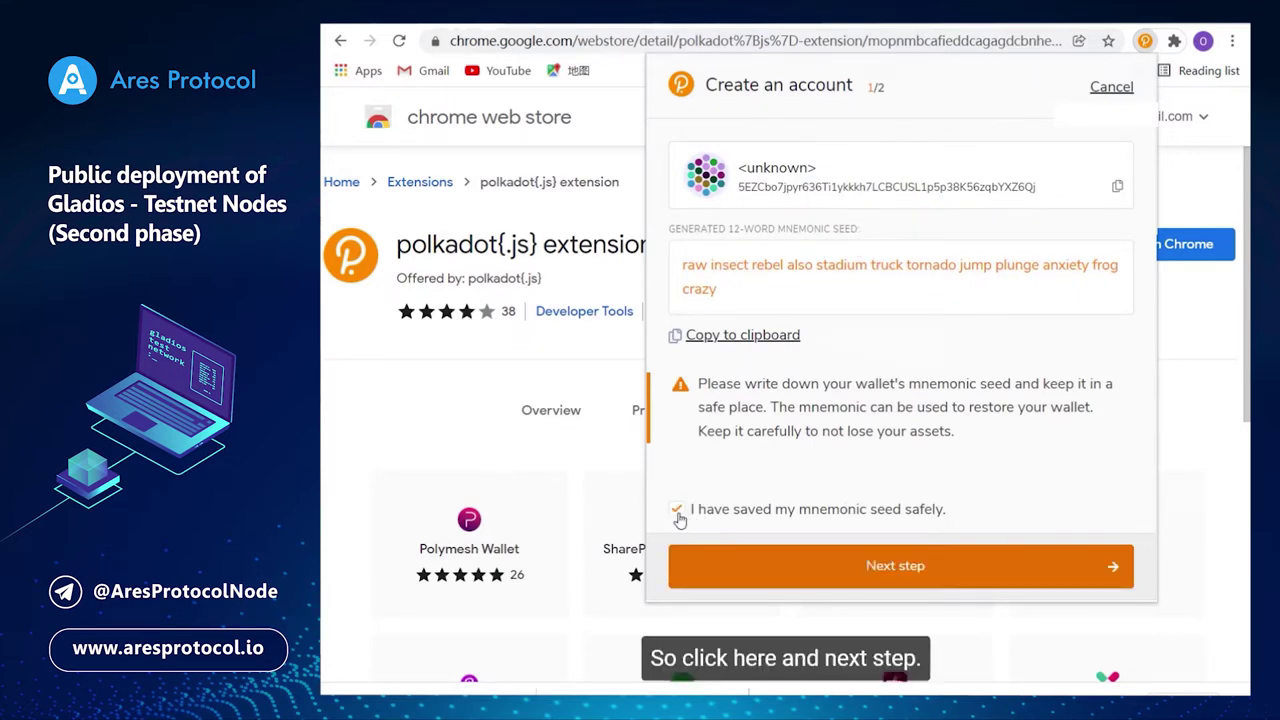
left_click(818, 581)
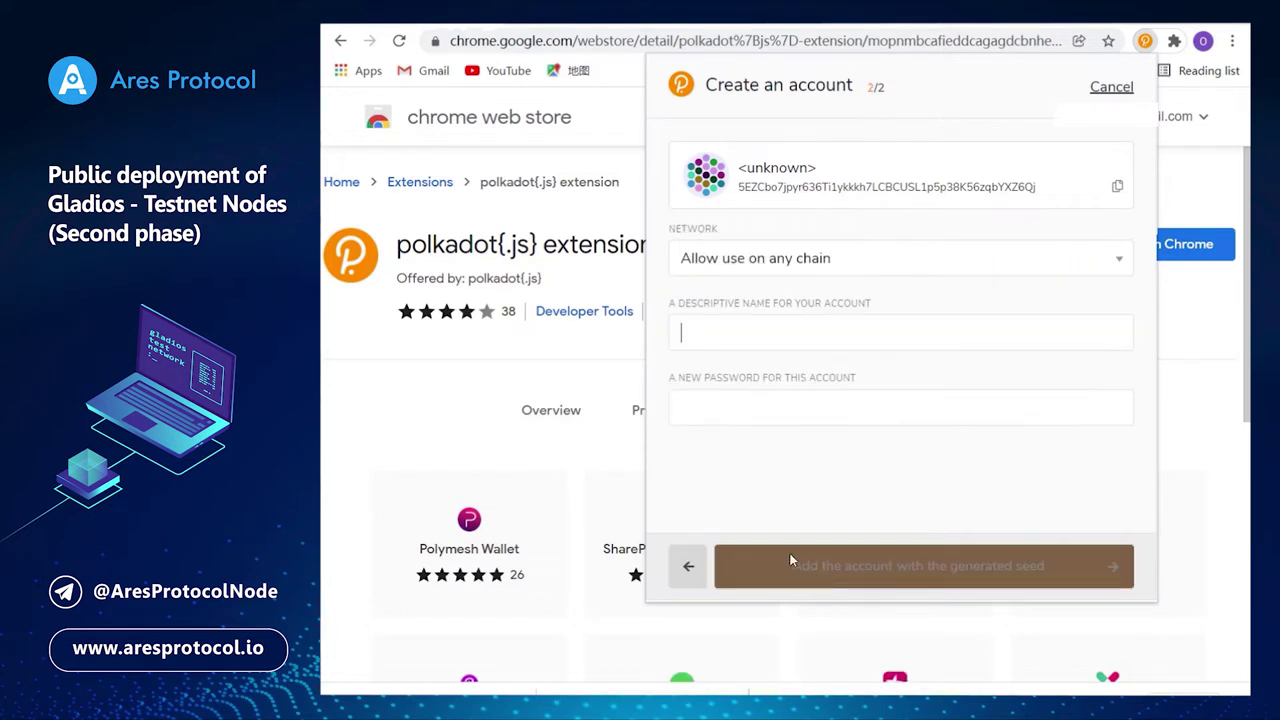
Keep the network as Allow use on any chain and name the account paris123.
left_click(1112, 262)
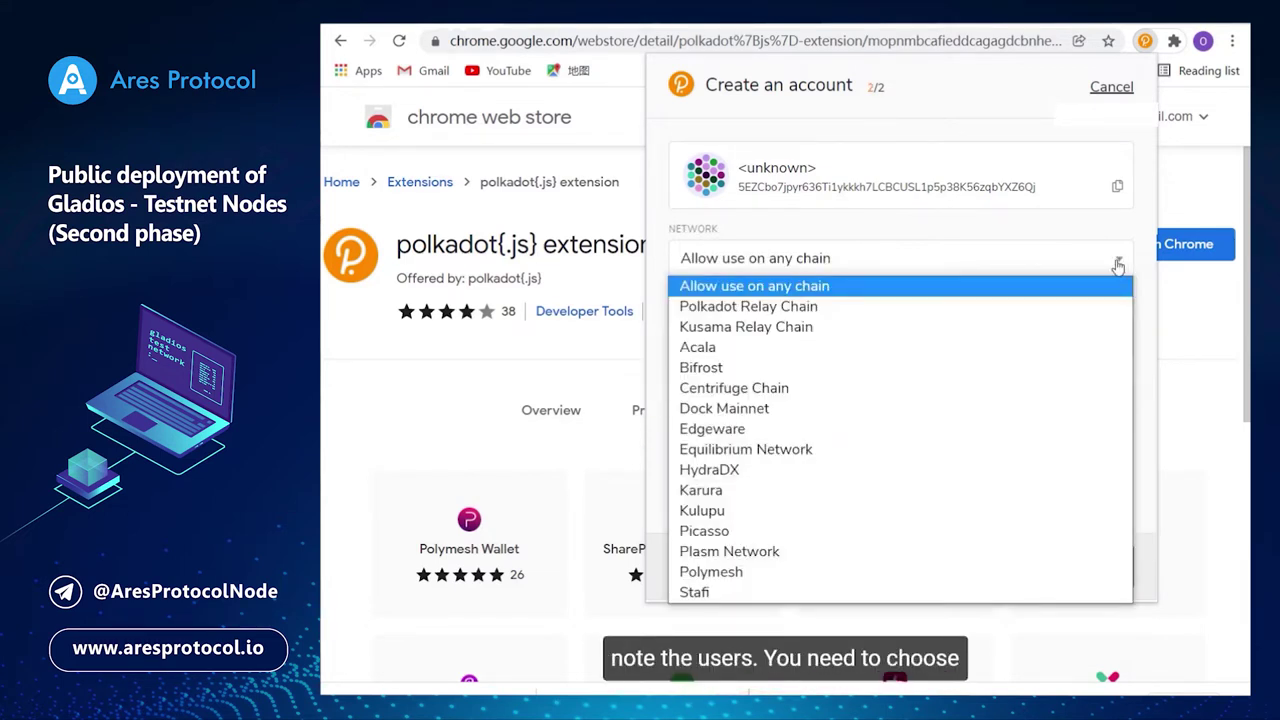
left_click(838, 287)
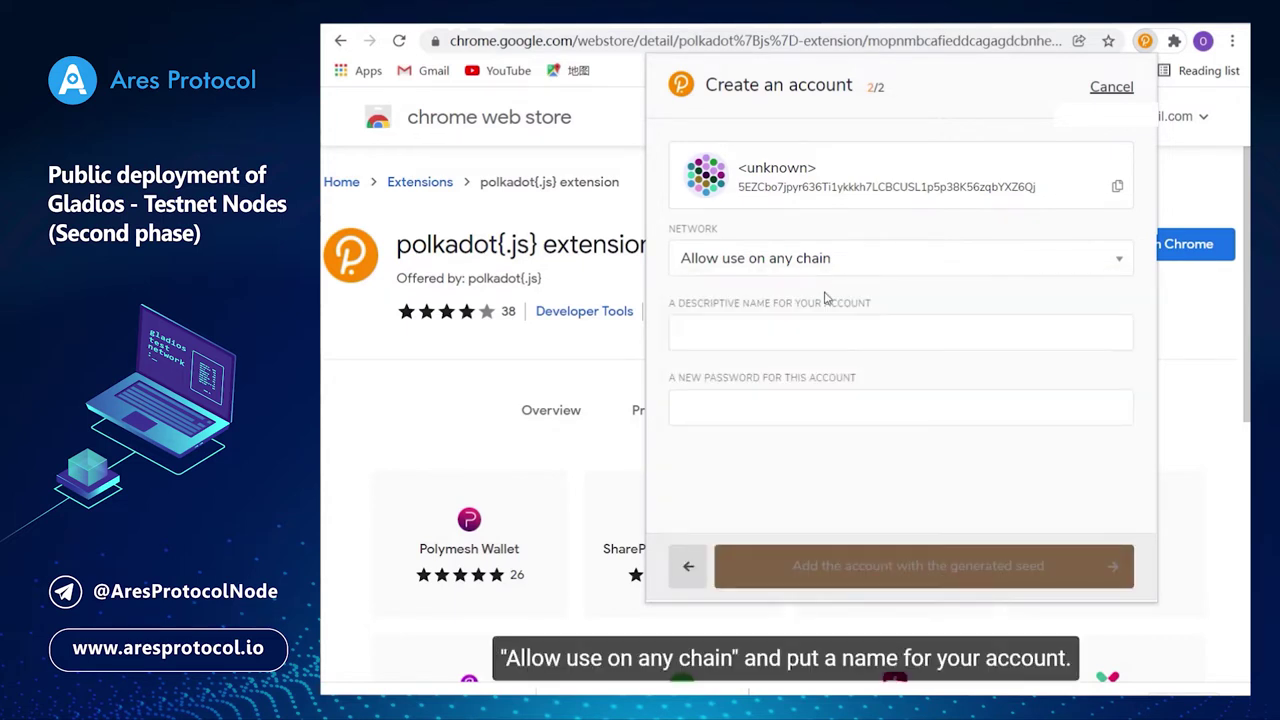
left_click(768, 334)
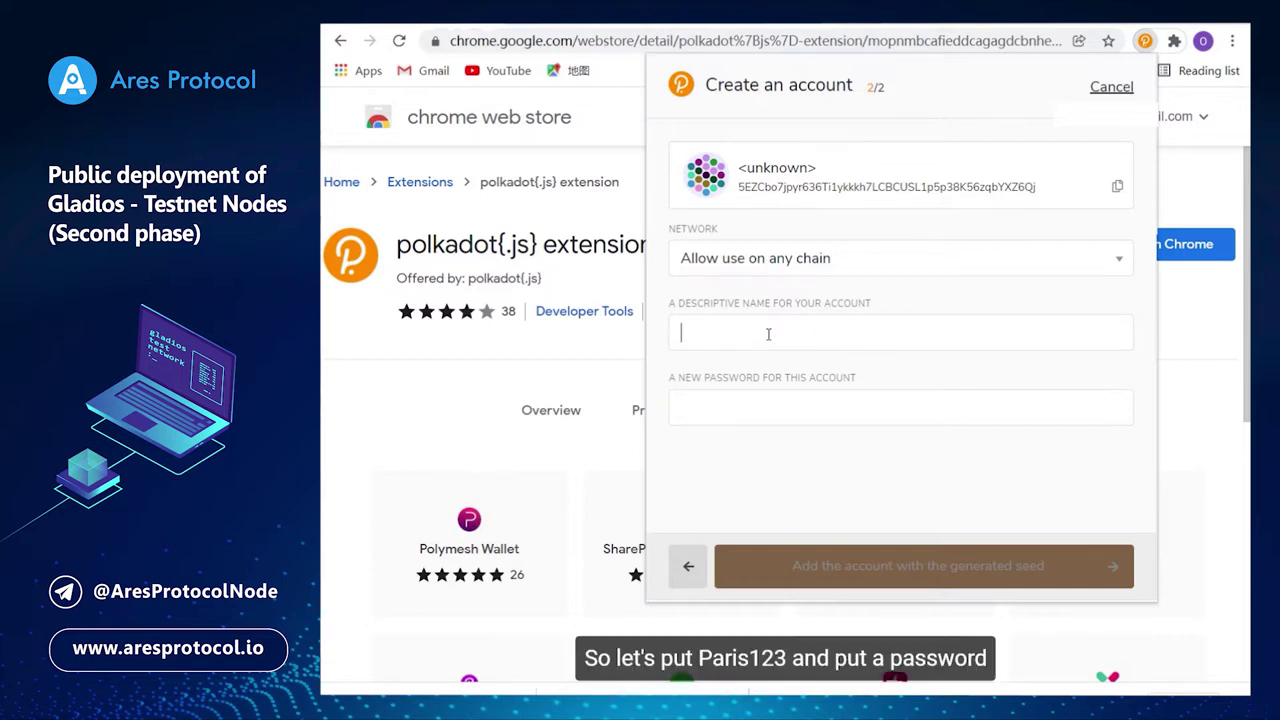
type("paris")
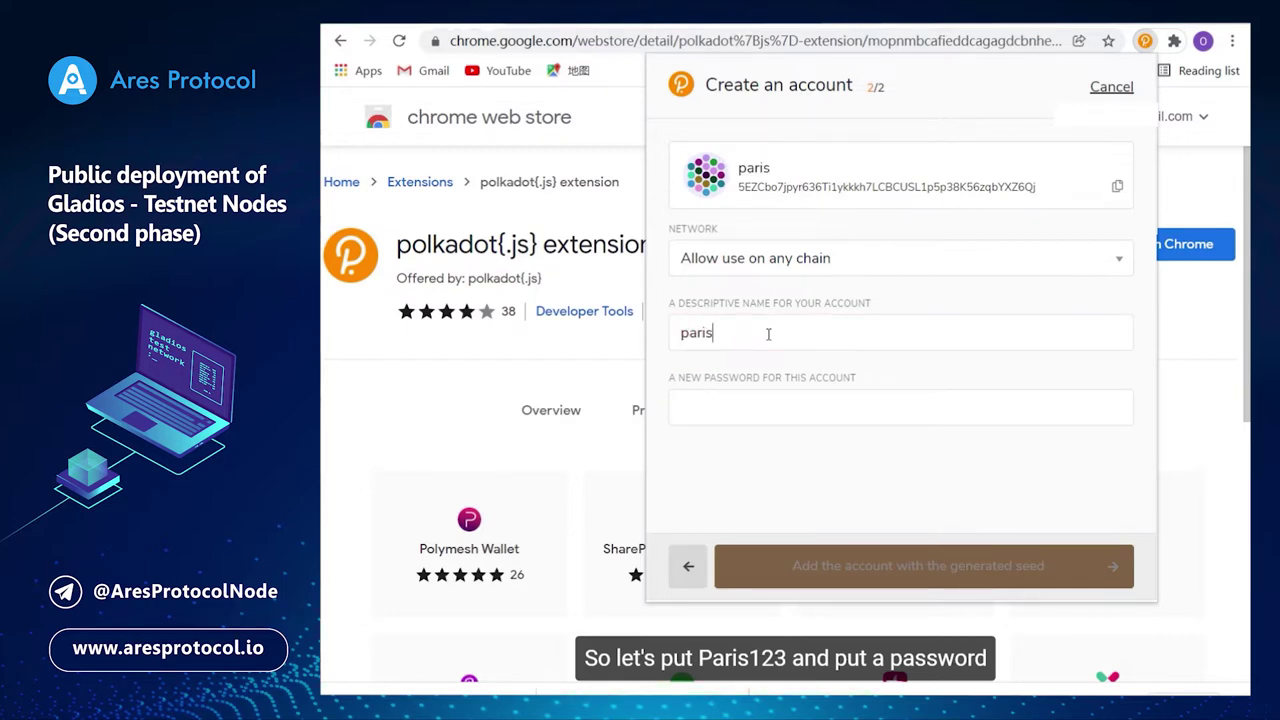
type("123")
Enter the account password and type it again to repeat it.
left_click(810, 404)
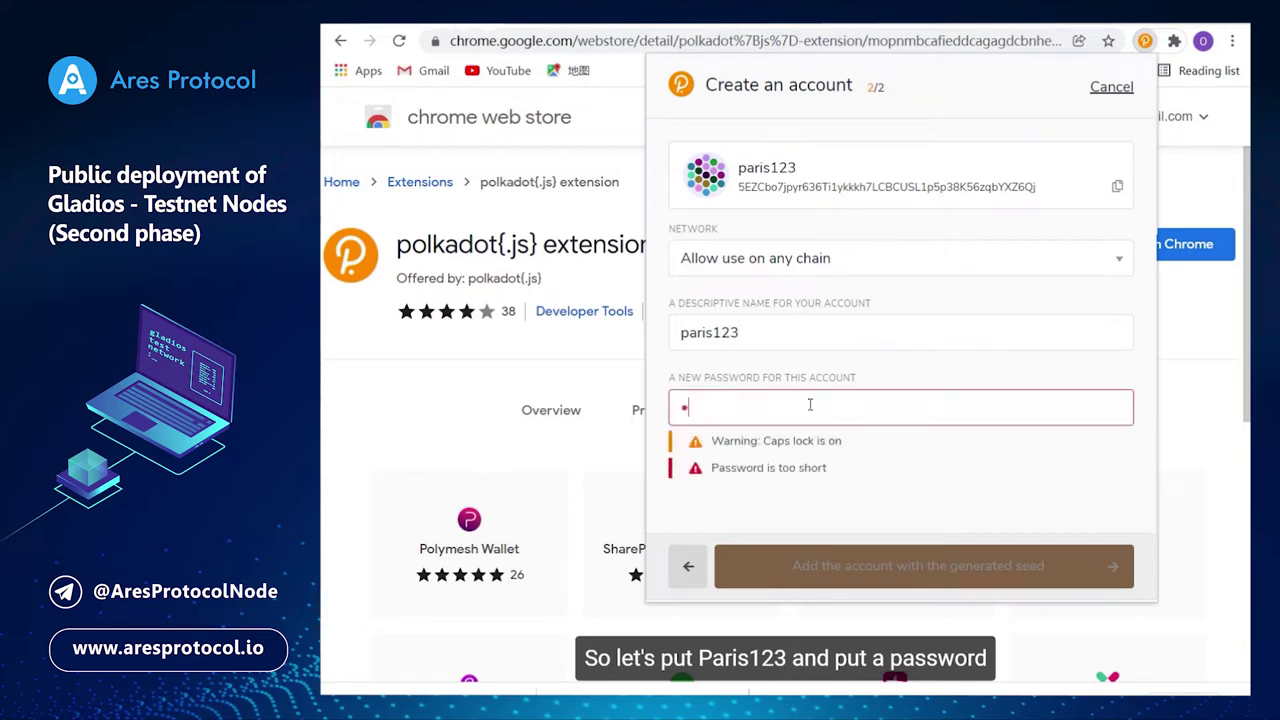
key("Caps_Lock")
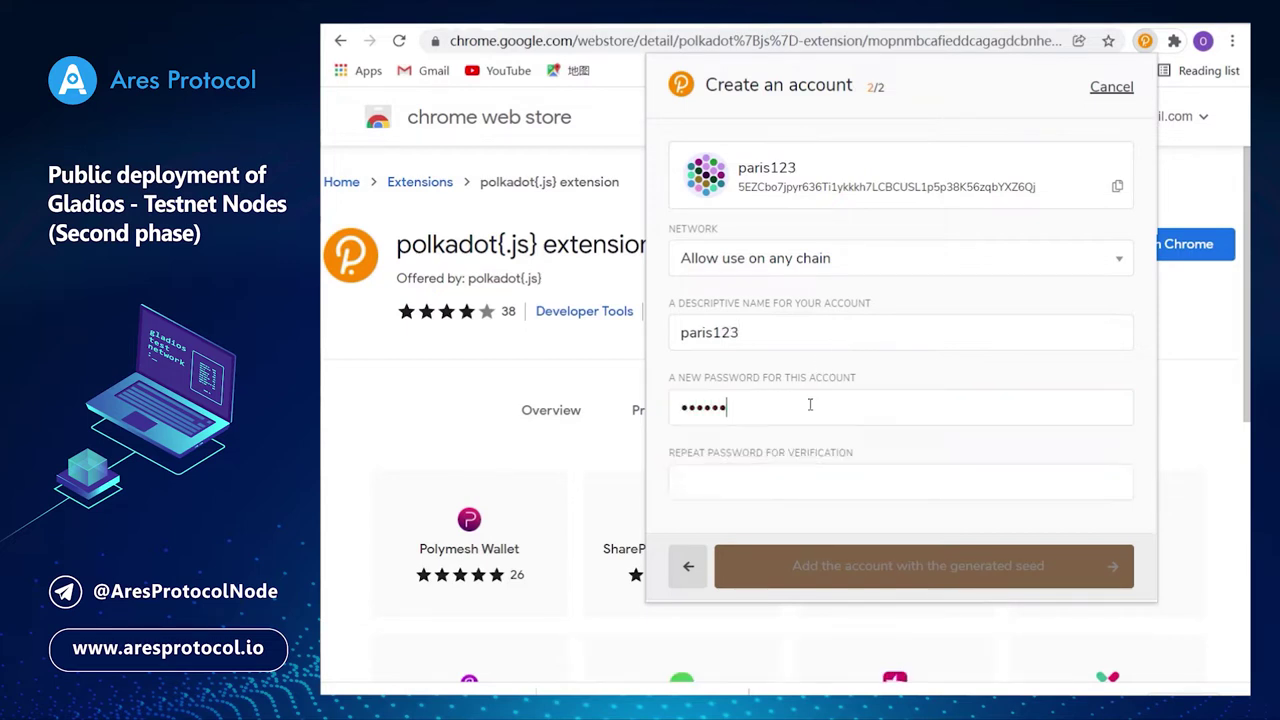
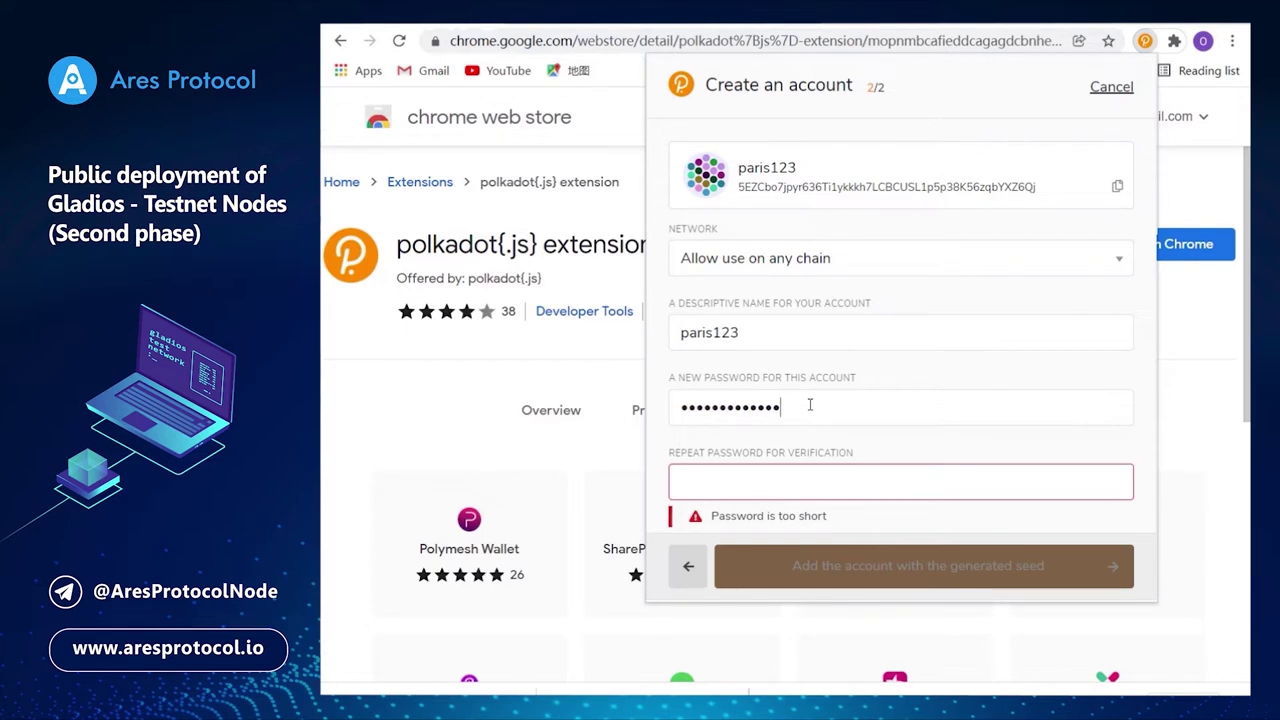
key("Caps_Lock")
key("Caps_Lock")
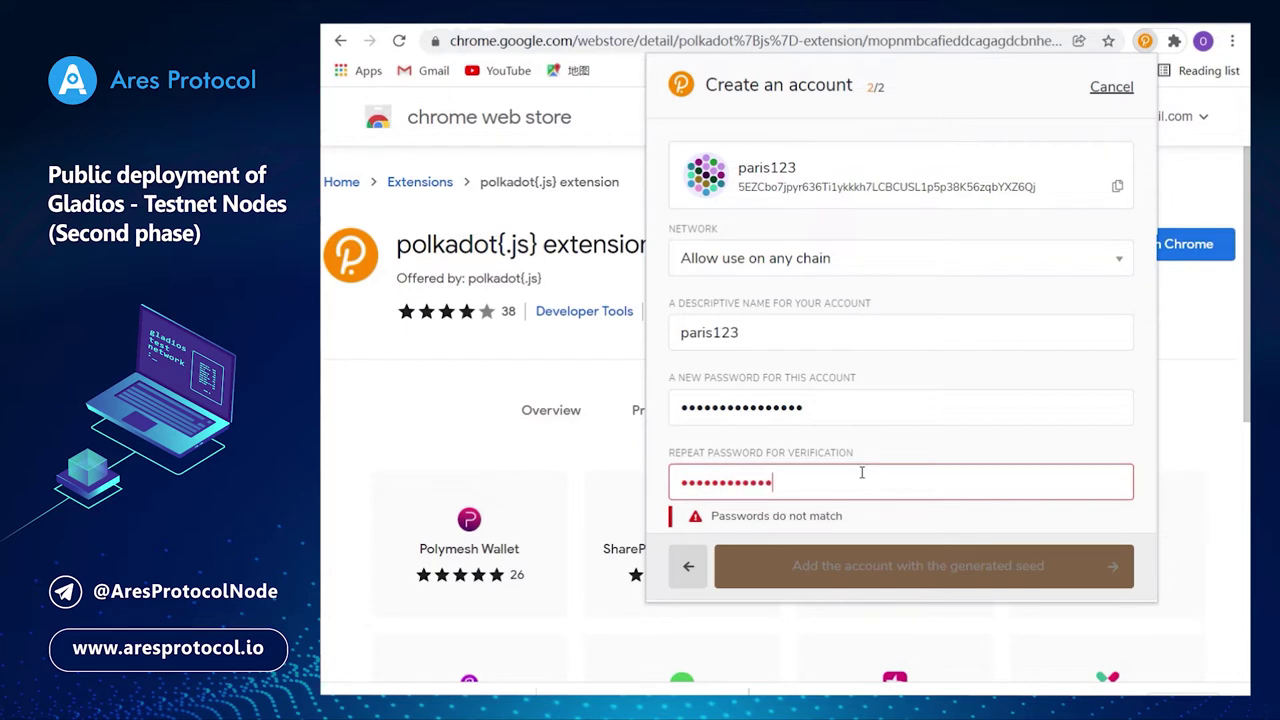
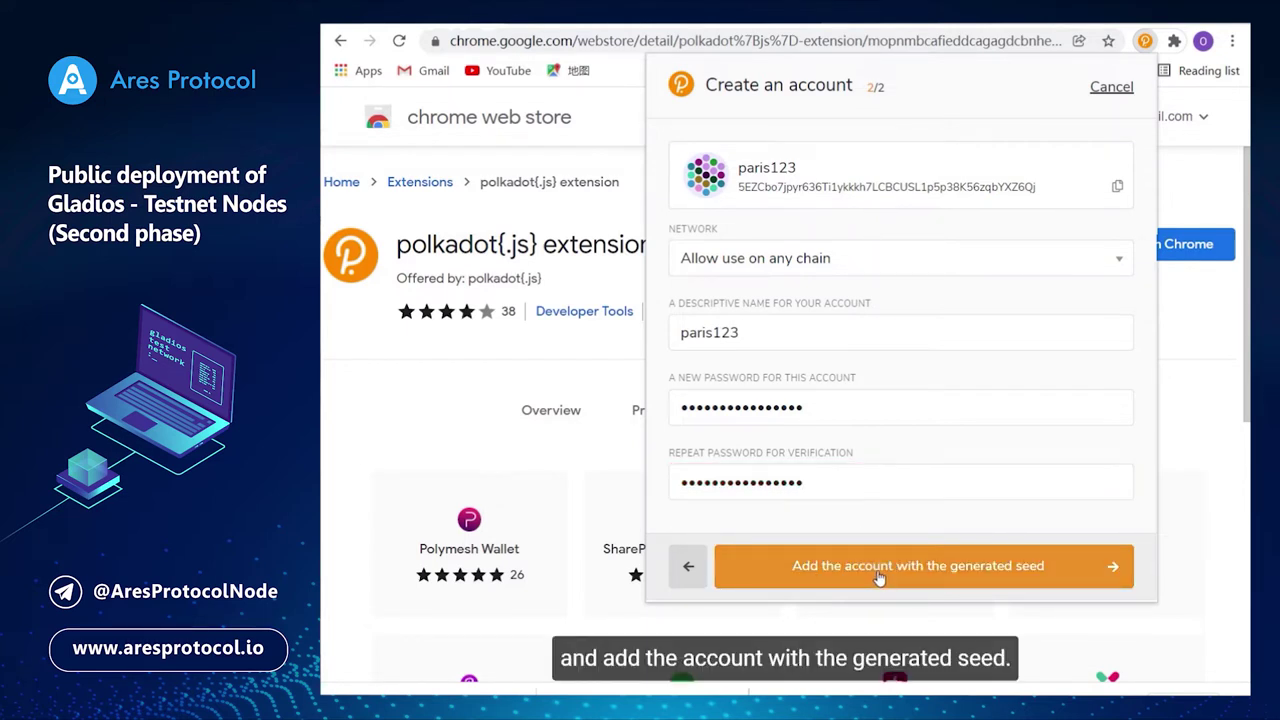
Save the paris123 account, confirm it is allowed on any chain, and return to the portal accounts page.
left_click(879, 578)
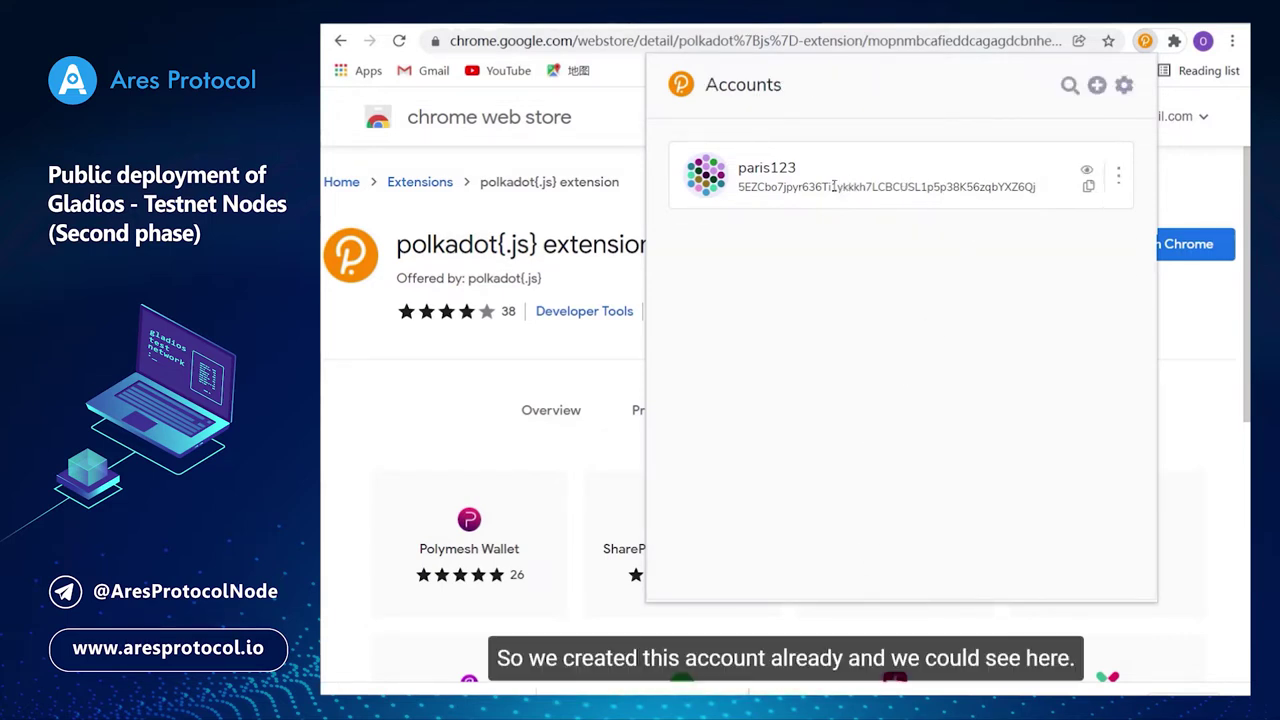
left_click(1117, 178)
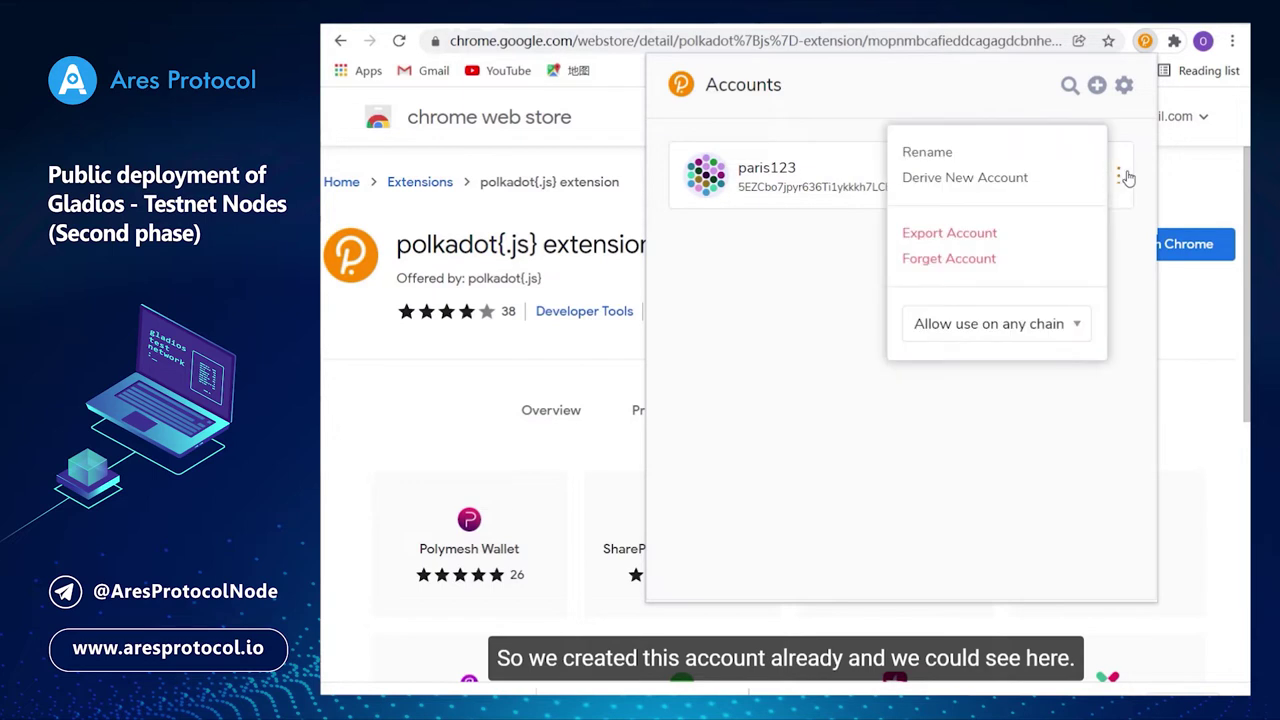
left_click(1077, 335)
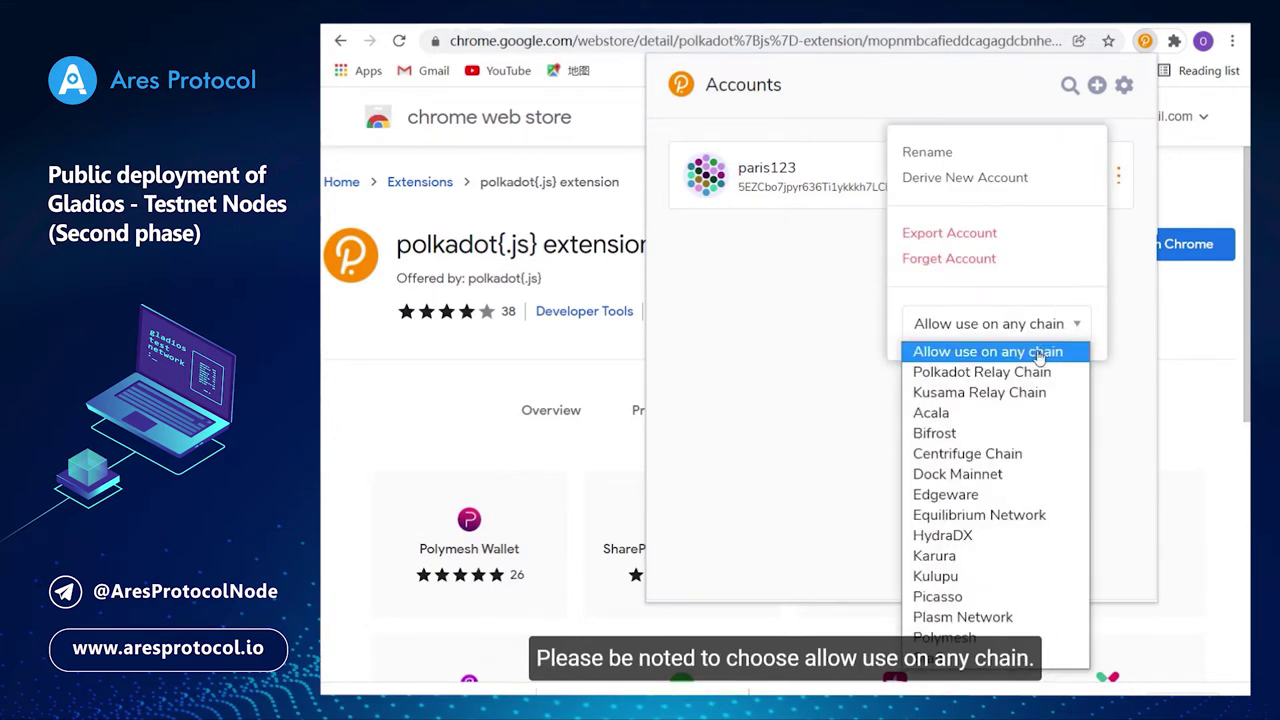
left_click(1040, 356)
left_click(1018, 400)
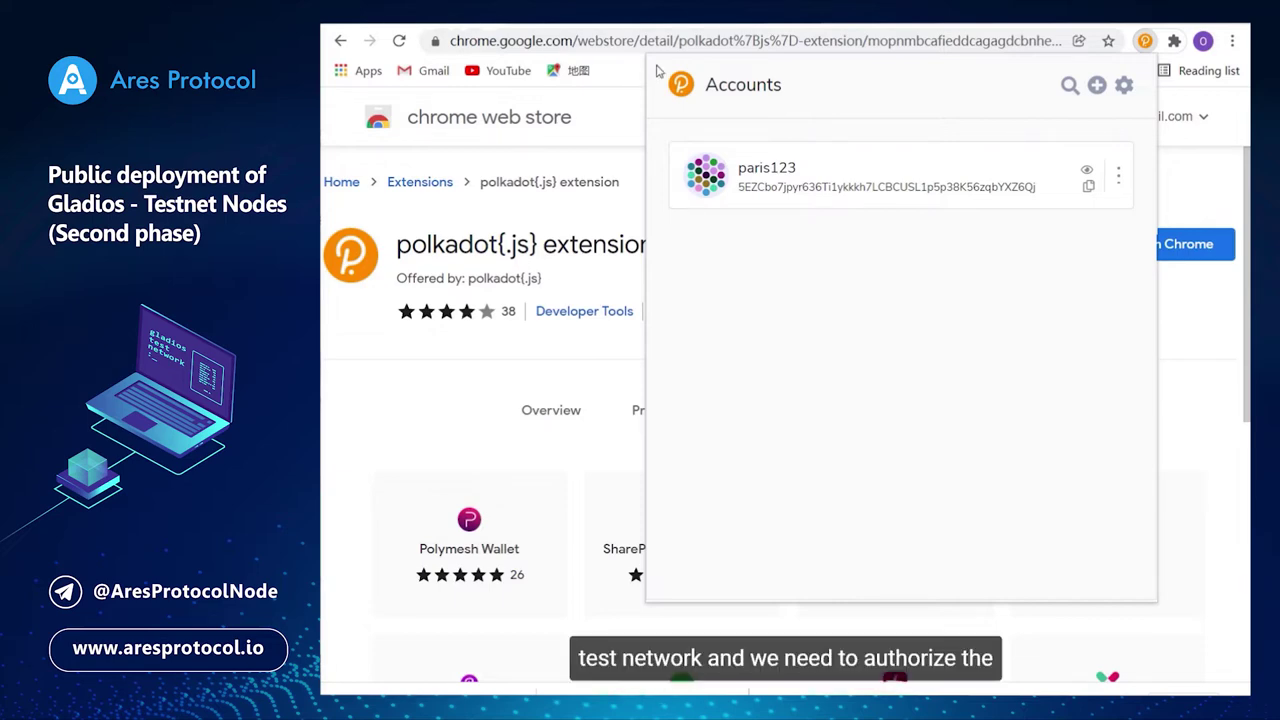
left_click(520, 15)
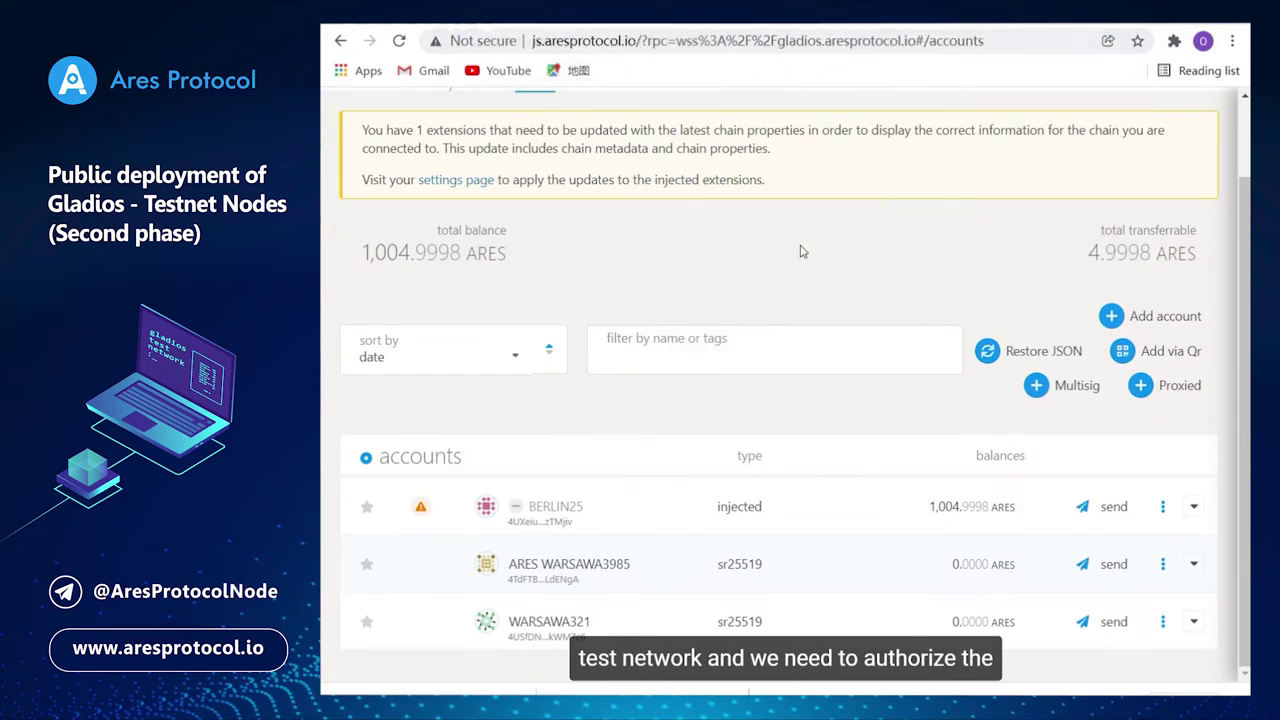
Check the Telegram faucet chat, then load the js.aresprotocol.io Gladios explorer in a new tab.
scroll(670, 290, "up", 1)
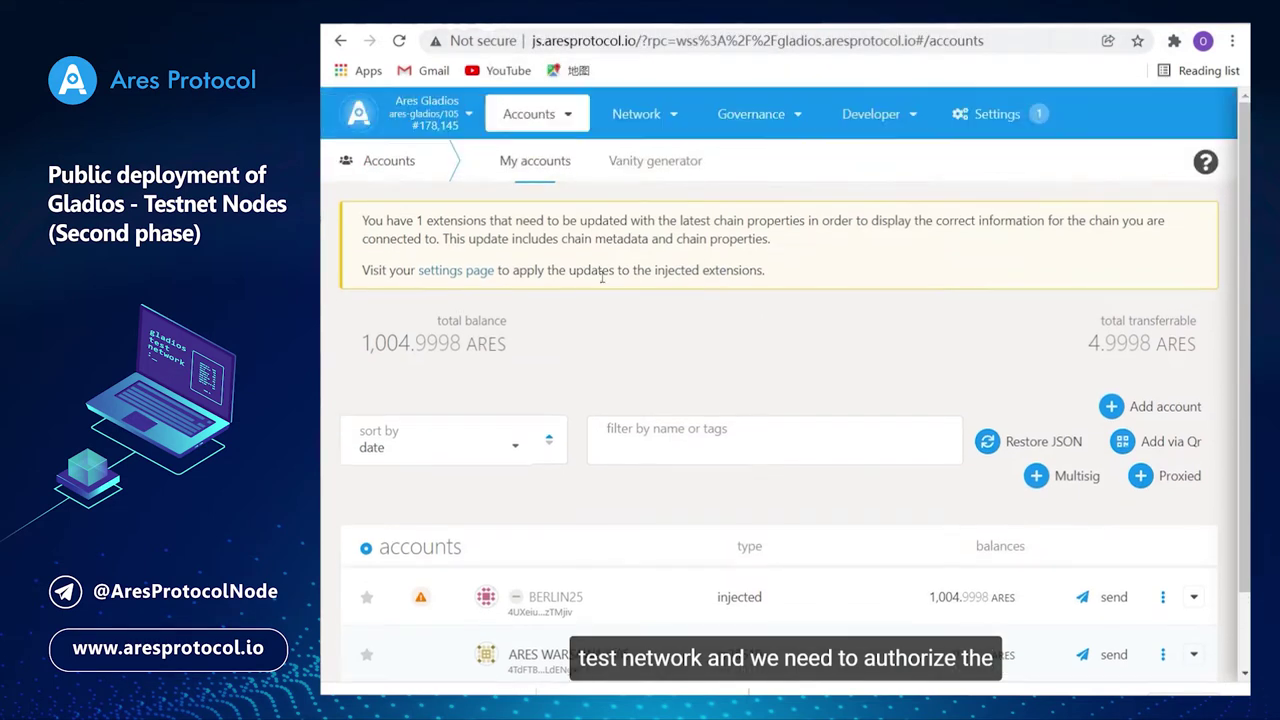
left_click(650, 24)
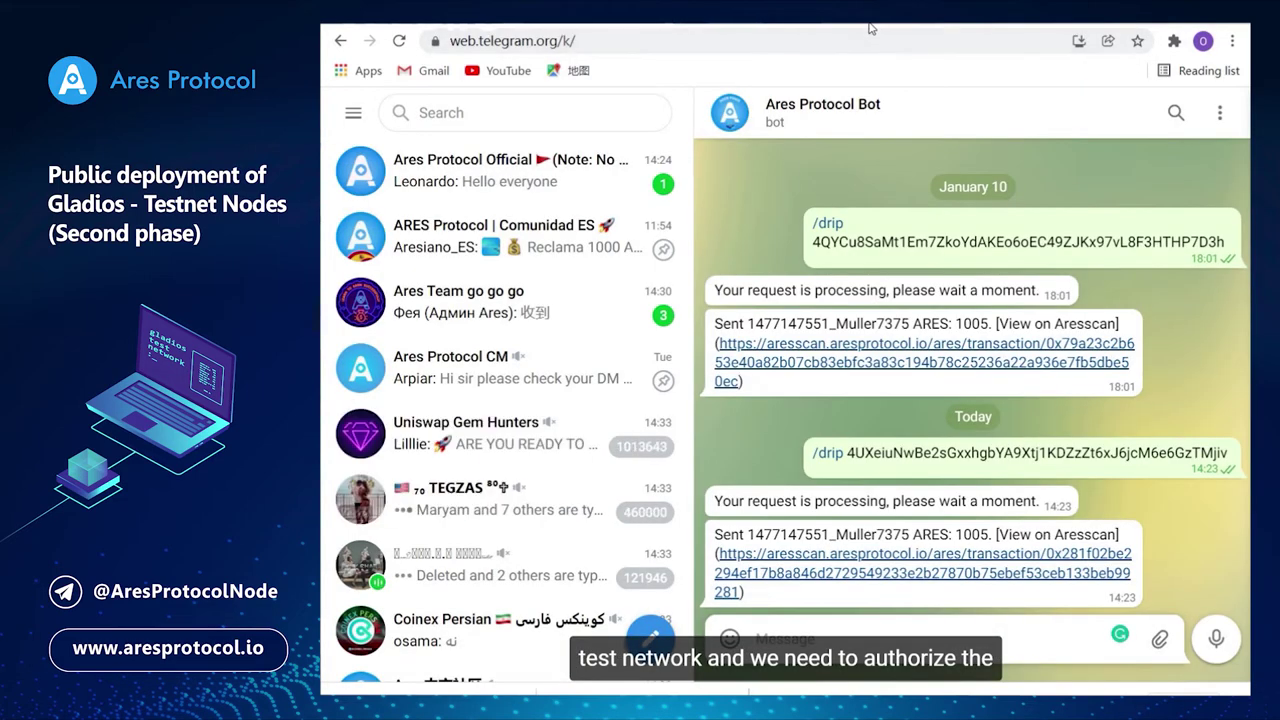
left_click(866, 24)
left_click(677, 42)
type("http://js.aresprotocol.io/?rpc=wss%3A%2F%2Fgladios.aresprotocol.io#/explorer")
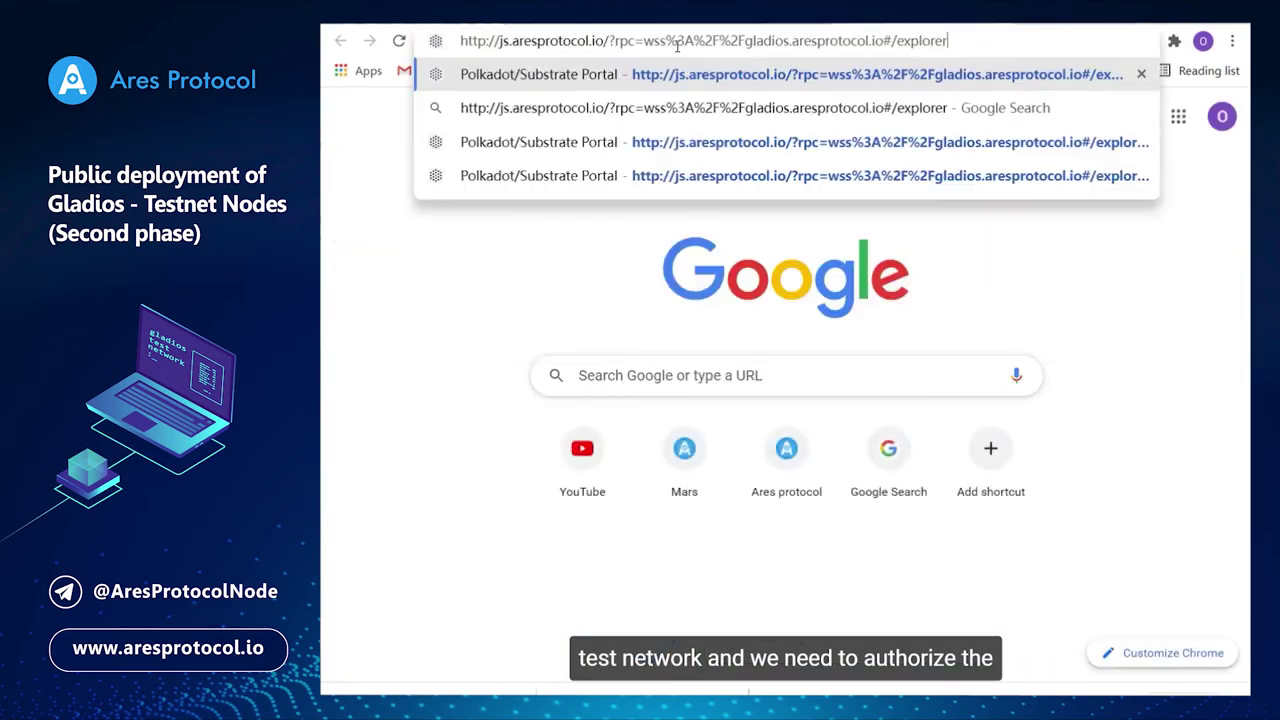
key("Return")
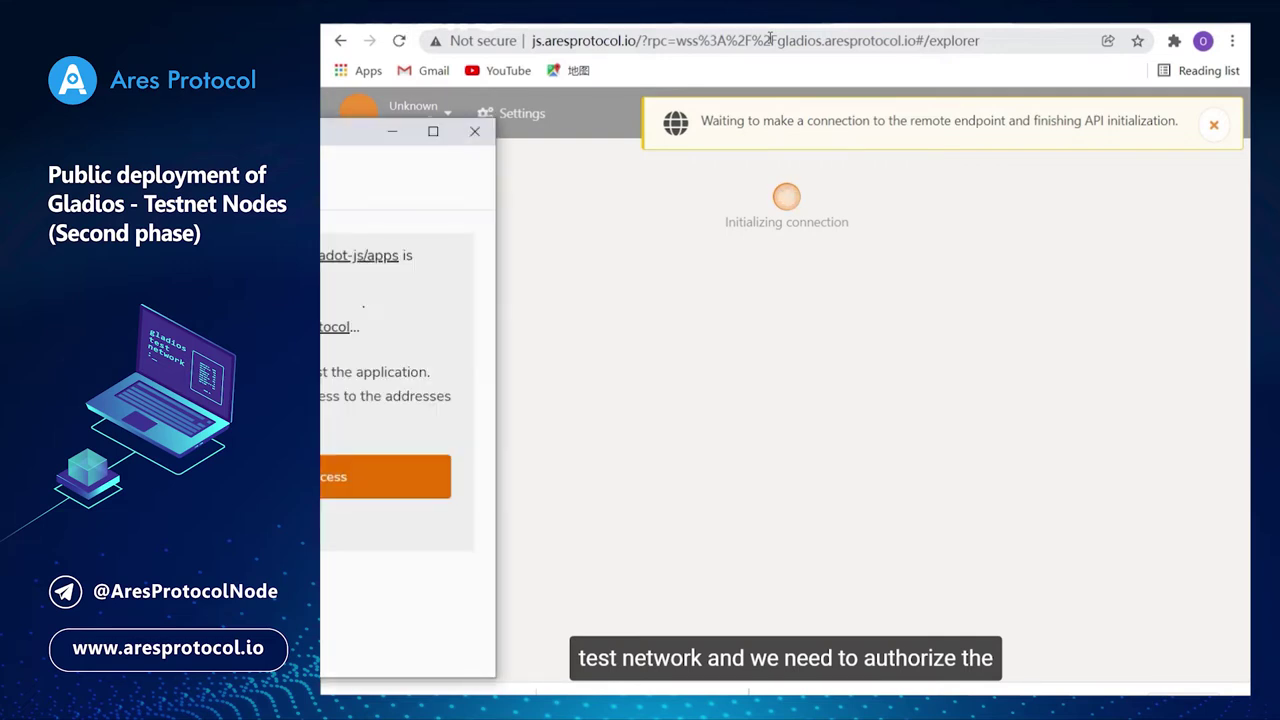
Grant the Ares Gladios portal access to the polkadot{.js} accounts.
left_click_drag(280, 130, 695, 141)
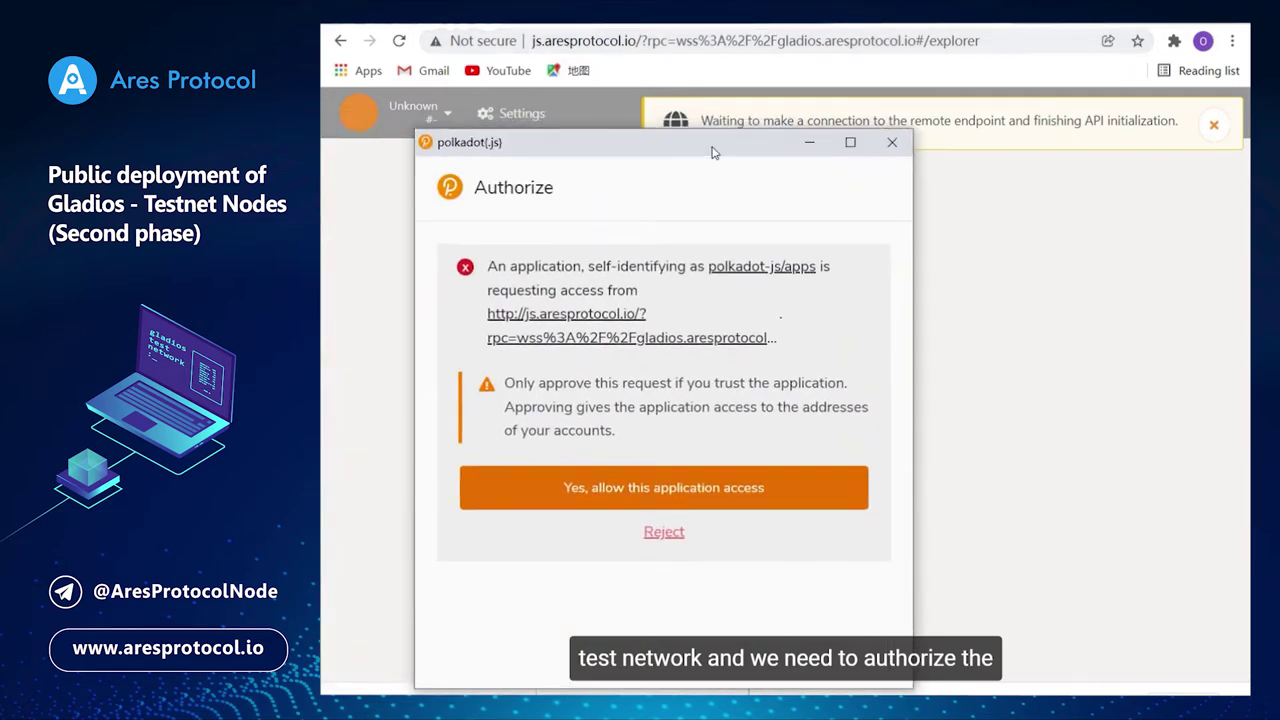
left_click(673, 500)
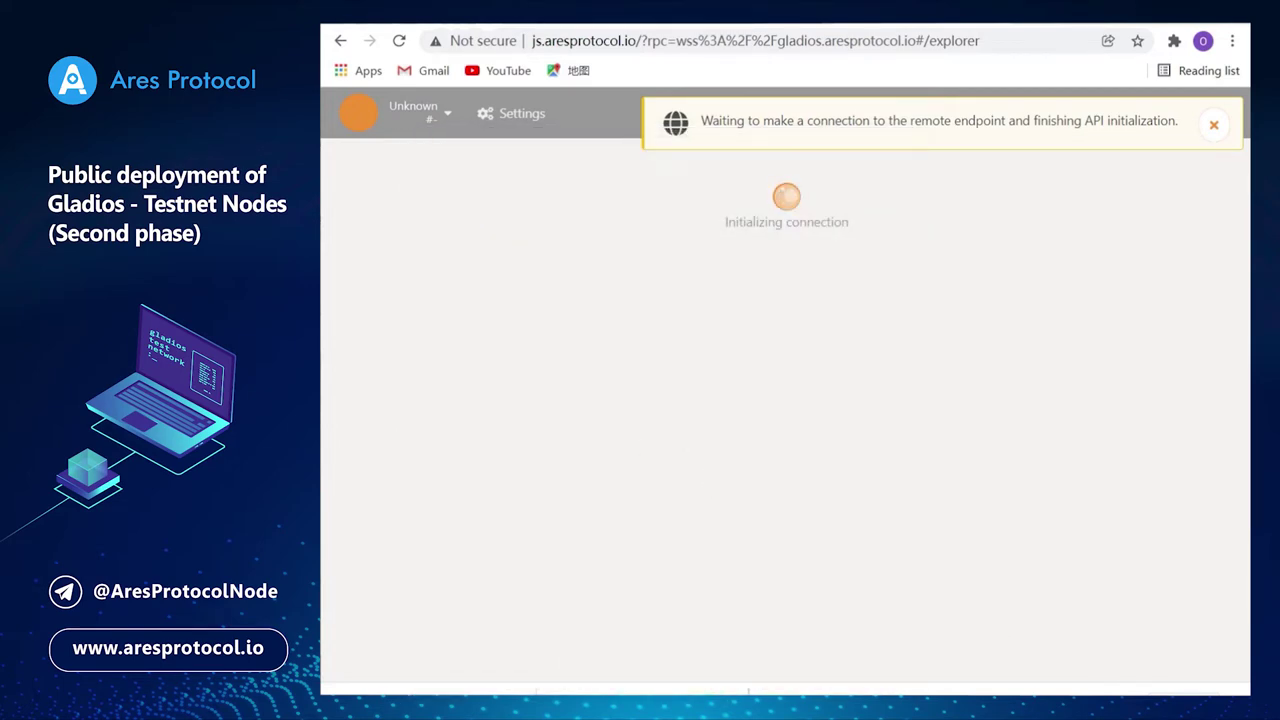
Go to Accounts > Accounts and expand the PARIS123 (EXTENSION) row showing 0.0000 ARES.
left_click(548, 117)
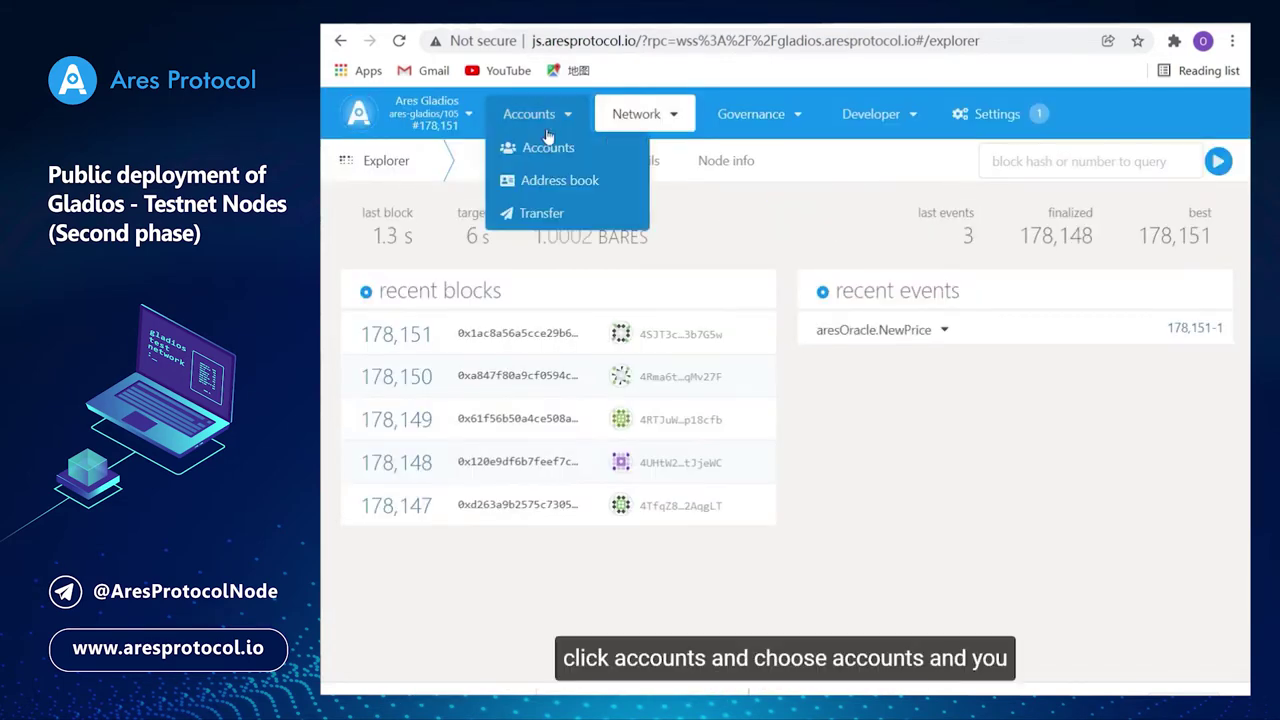
left_click(540, 150)
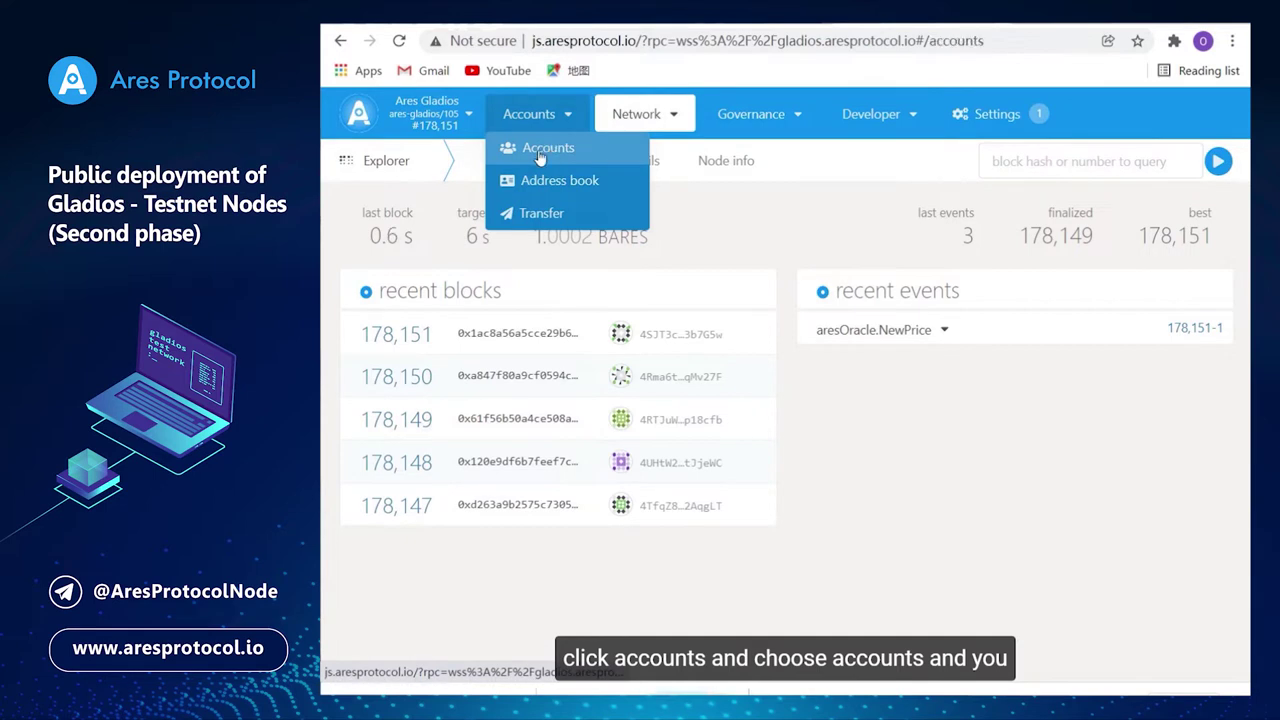
scroll(612, 423, "down", 1)
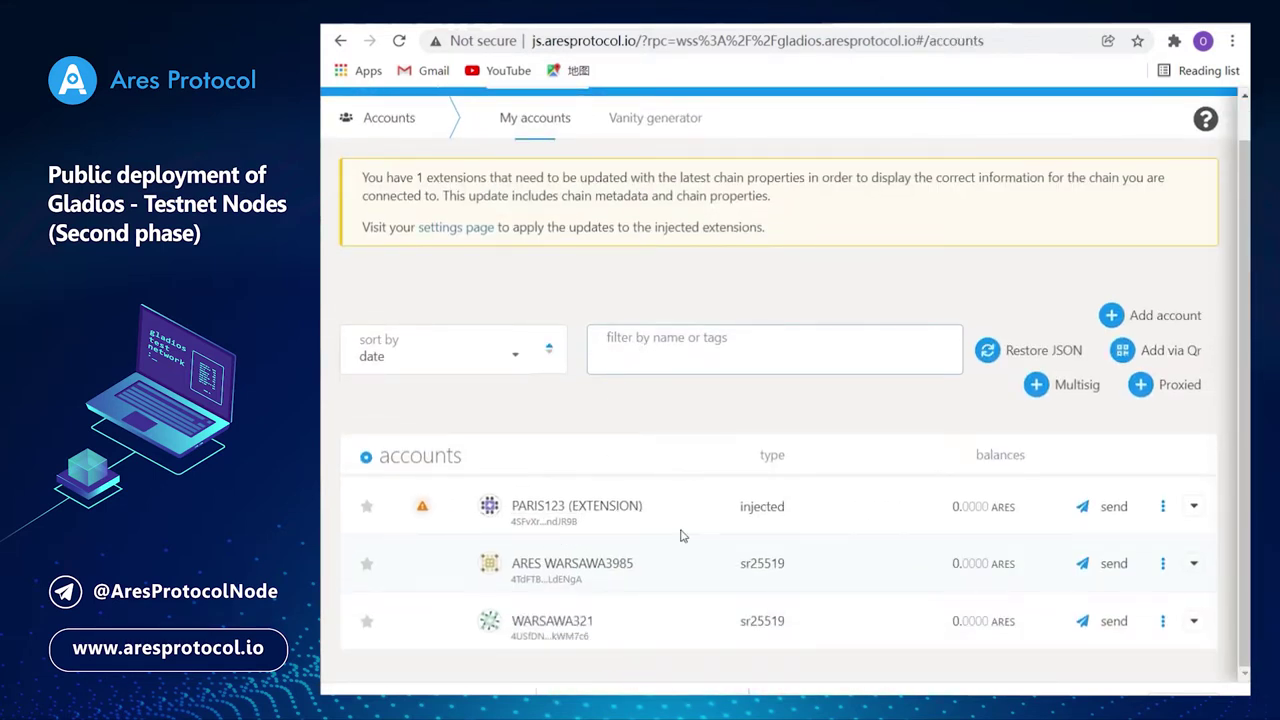
left_click(1193, 508)
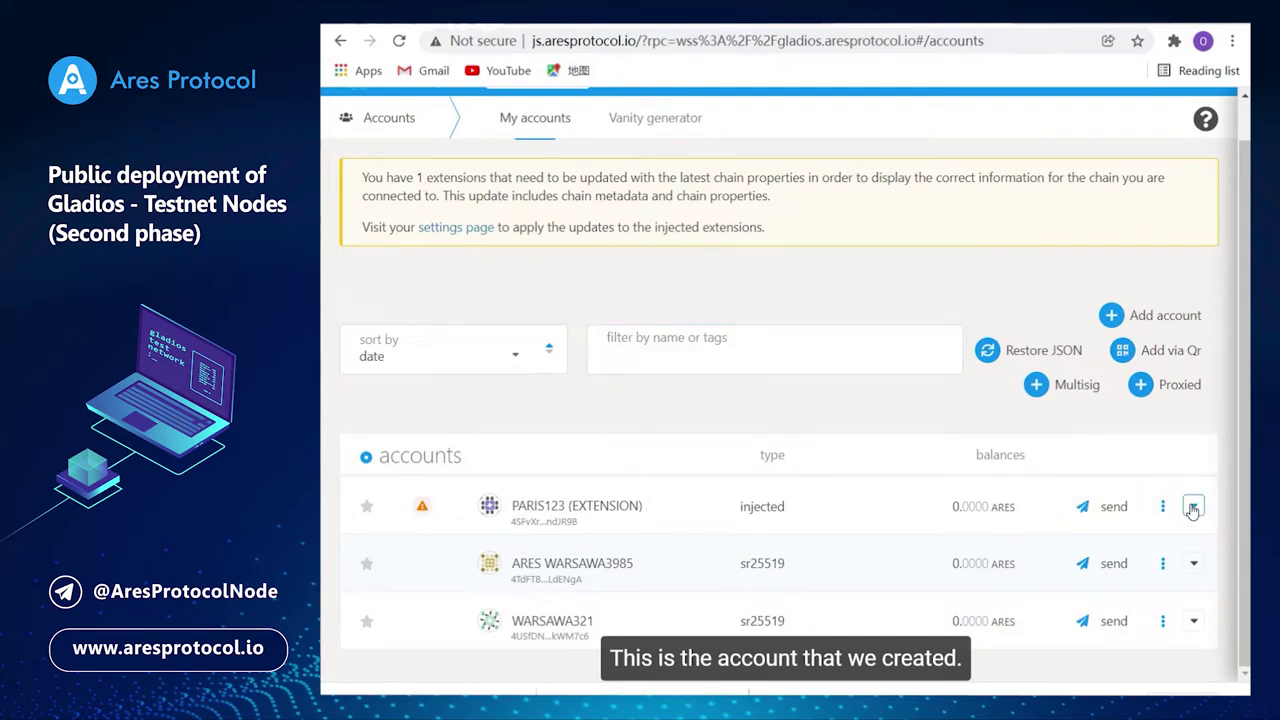
scroll(1193, 510, "down", 1)
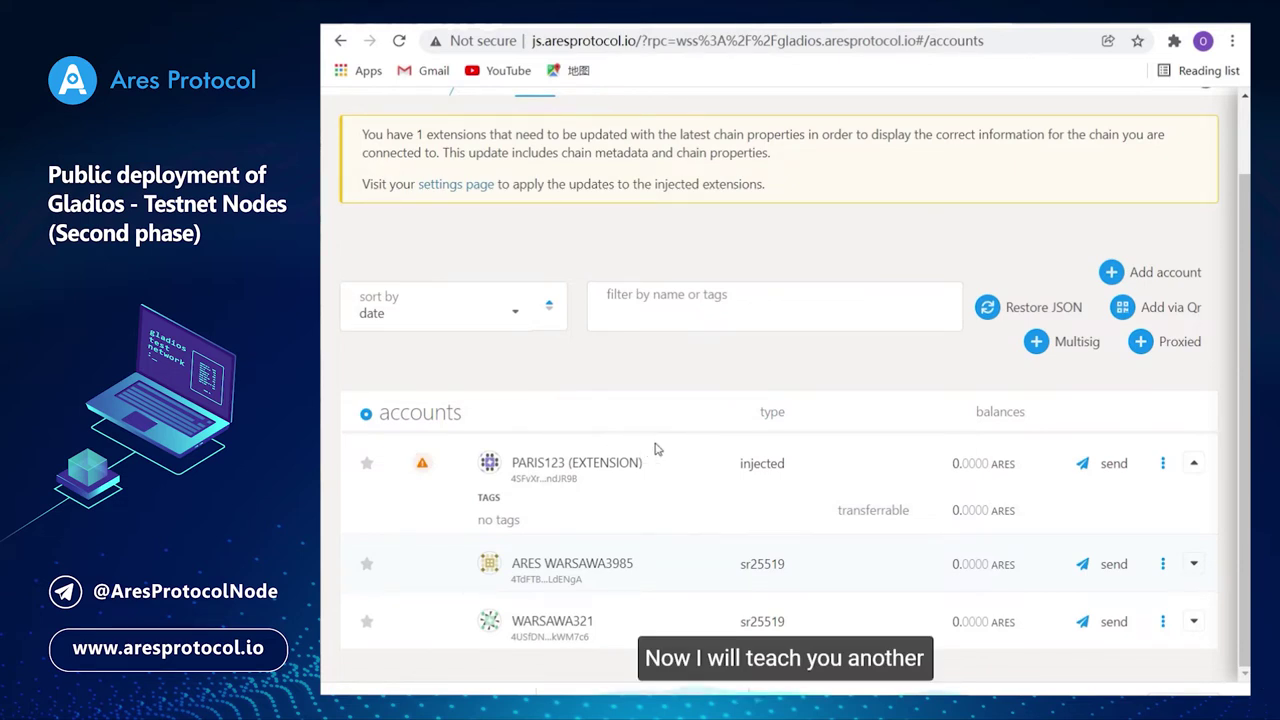
scroll(745, 462, "up", 2)
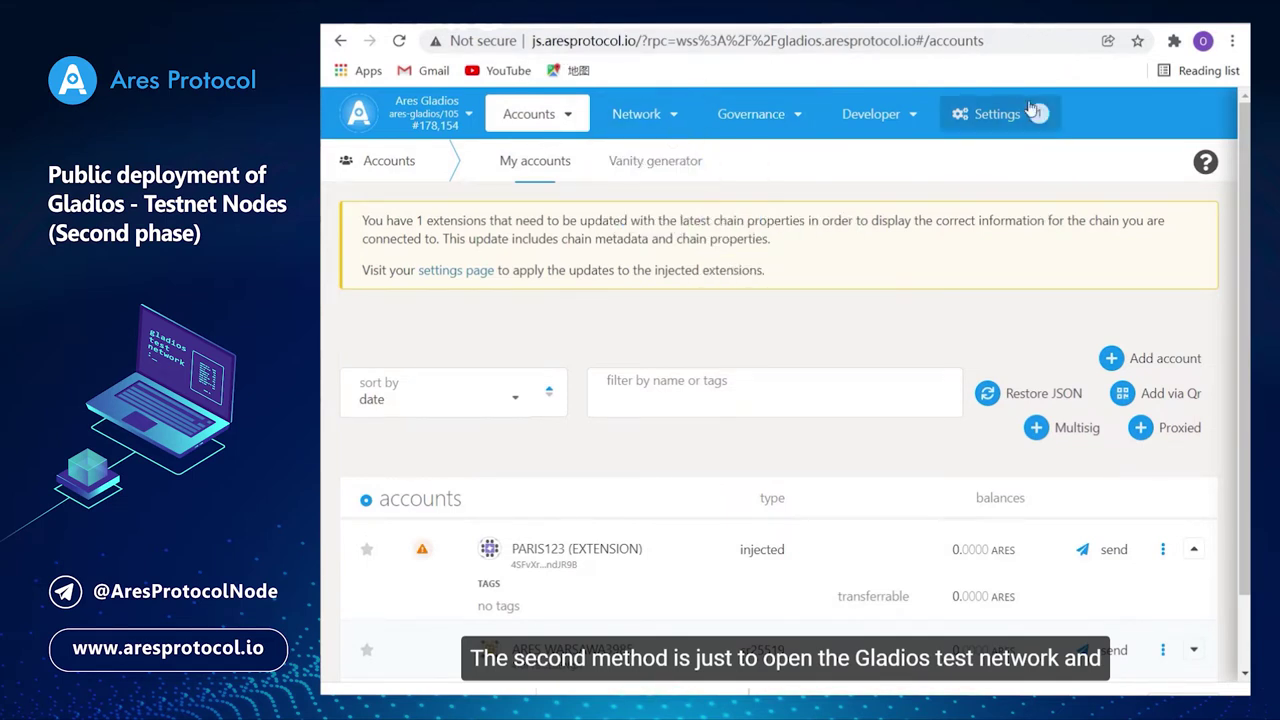
From My accounts, start a new seed account and confirm the mnemonic is saved, reaching step 2/3.
mouse_move(526, 113)
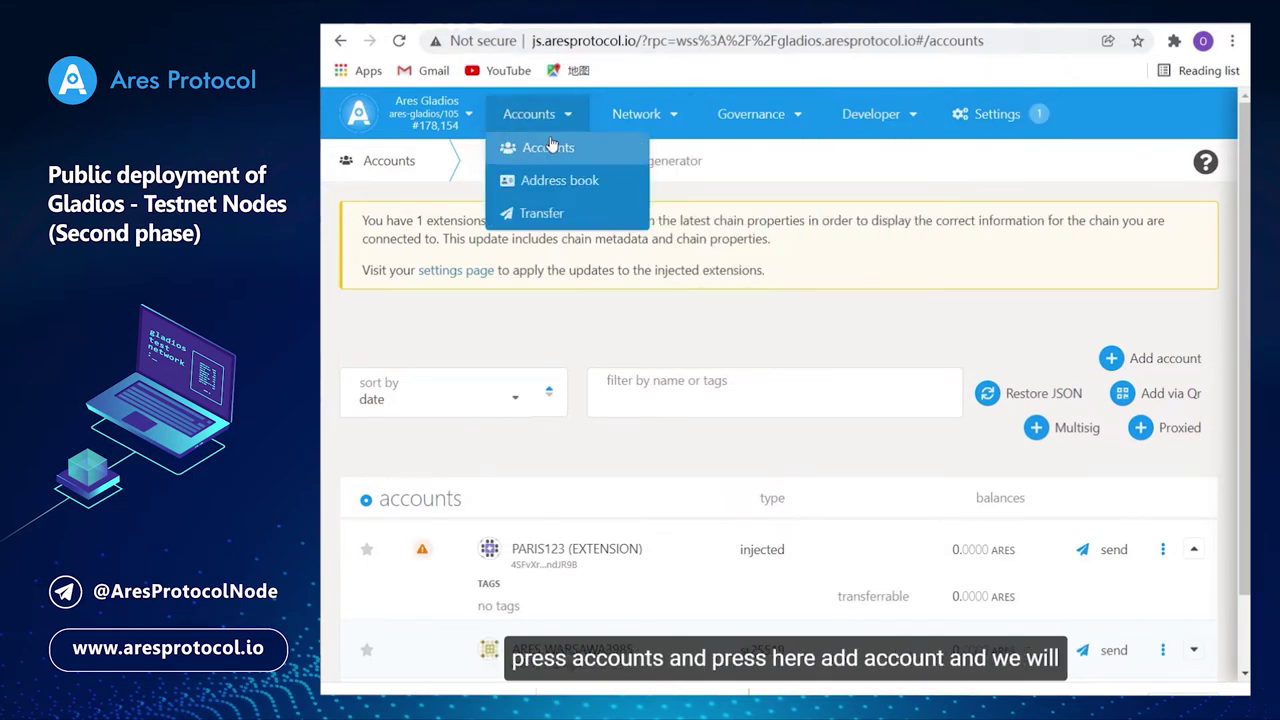
left_click(548, 150)
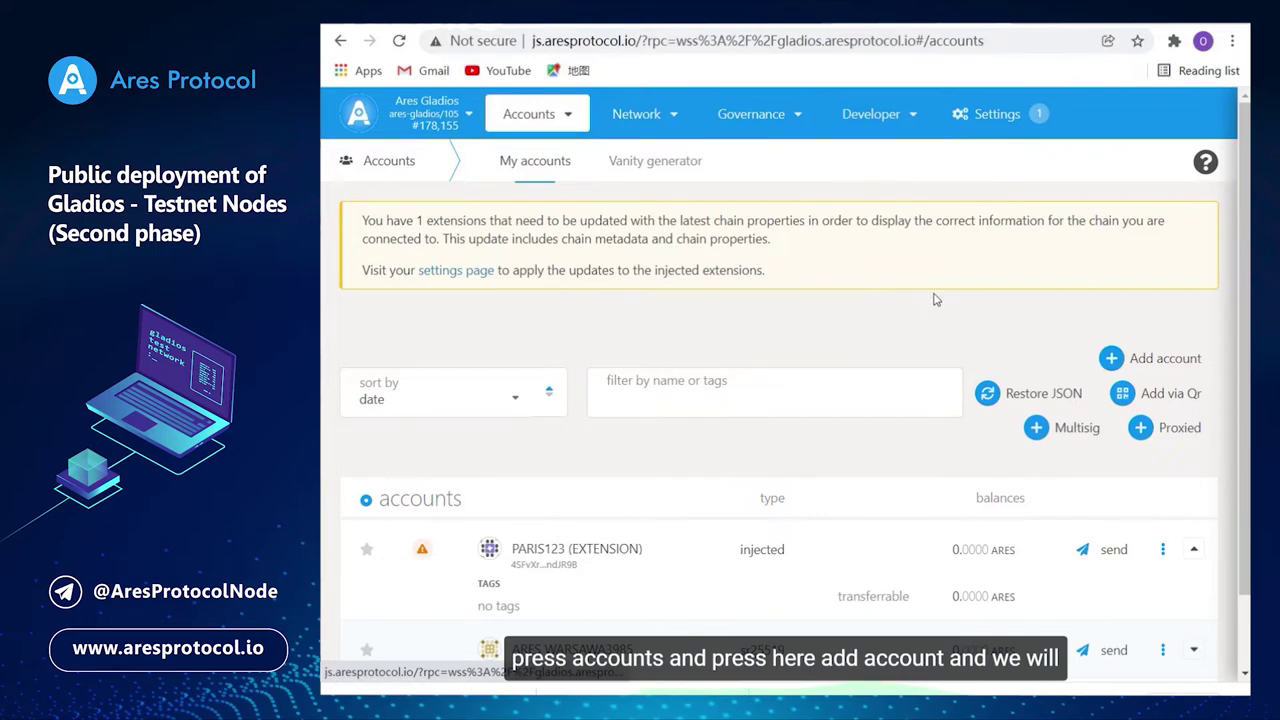
left_click(1120, 360)
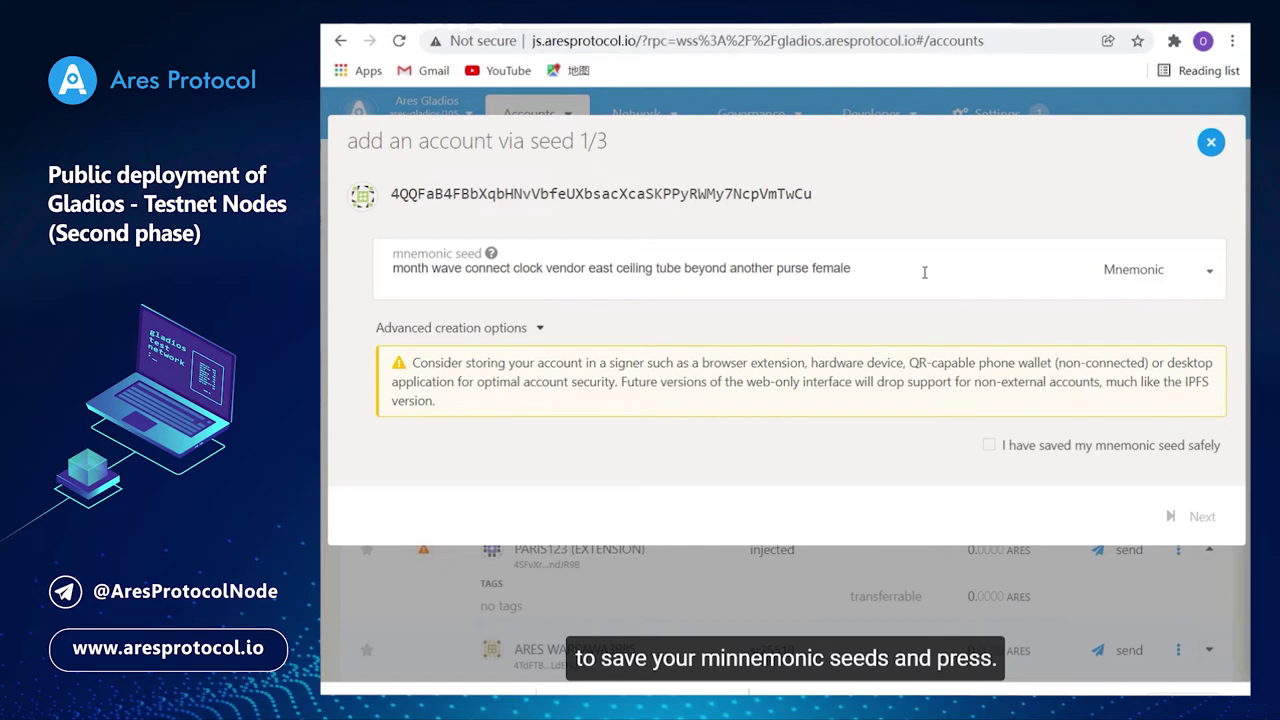
left_click(989, 446)
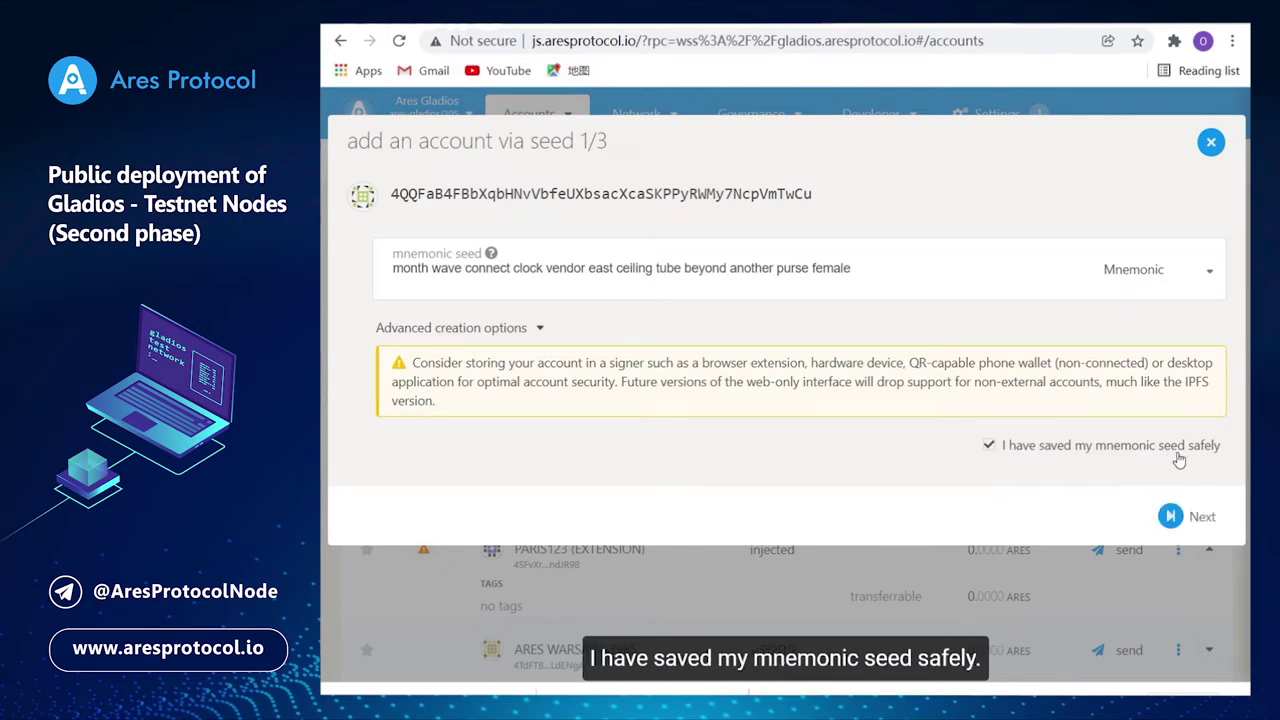
left_click(1180, 520)
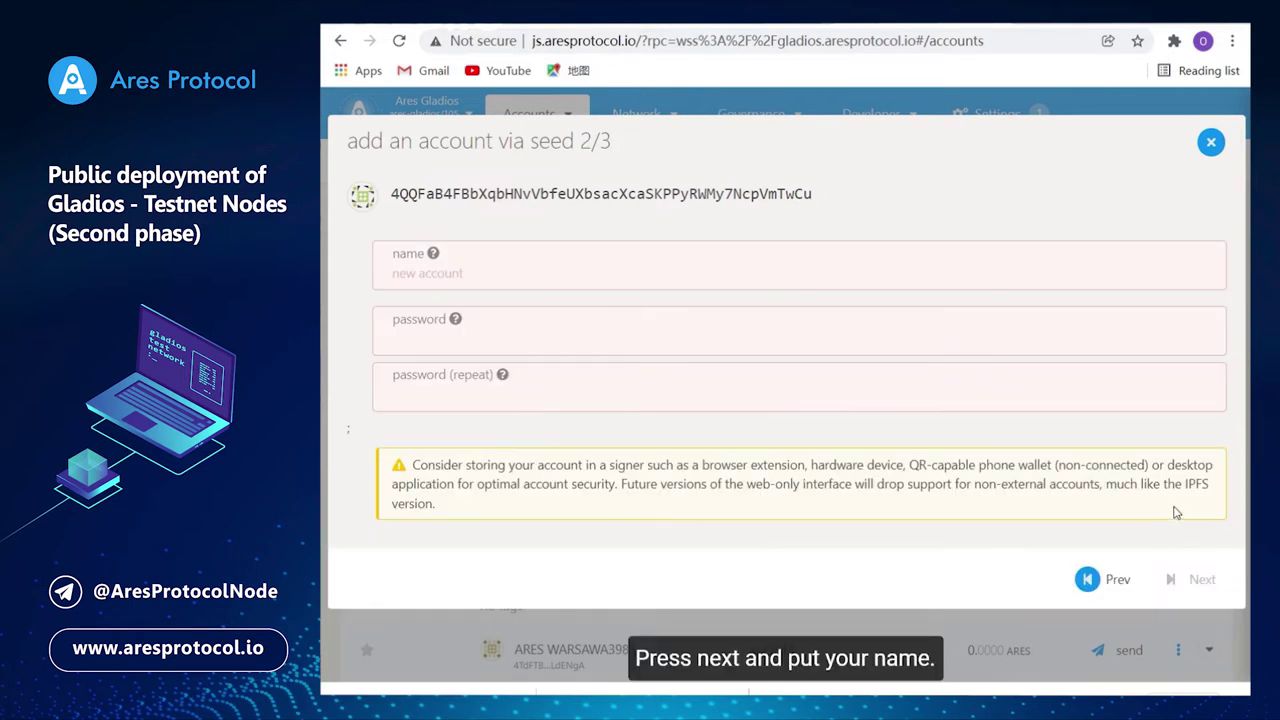
Name the new seed account warsawa789, enter and repeat its password, and advance to step 3/3.
left_click(478, 281)
type("w")
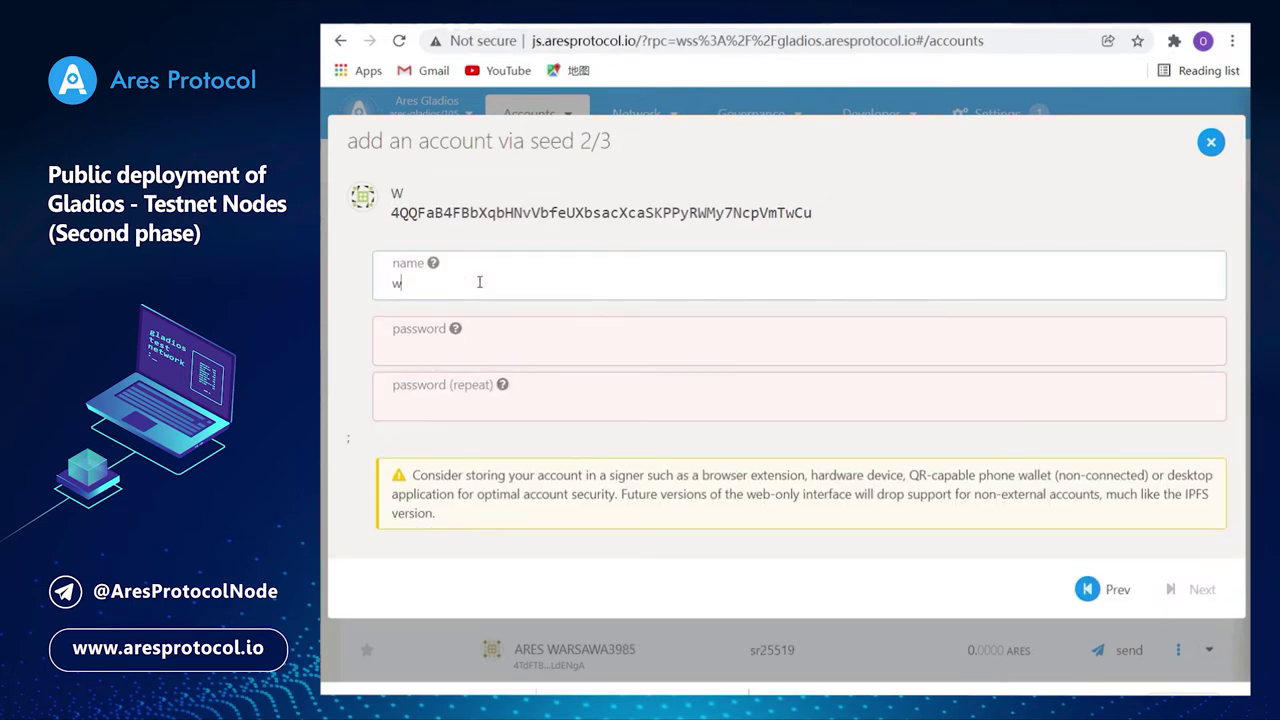
type("arsawa789")
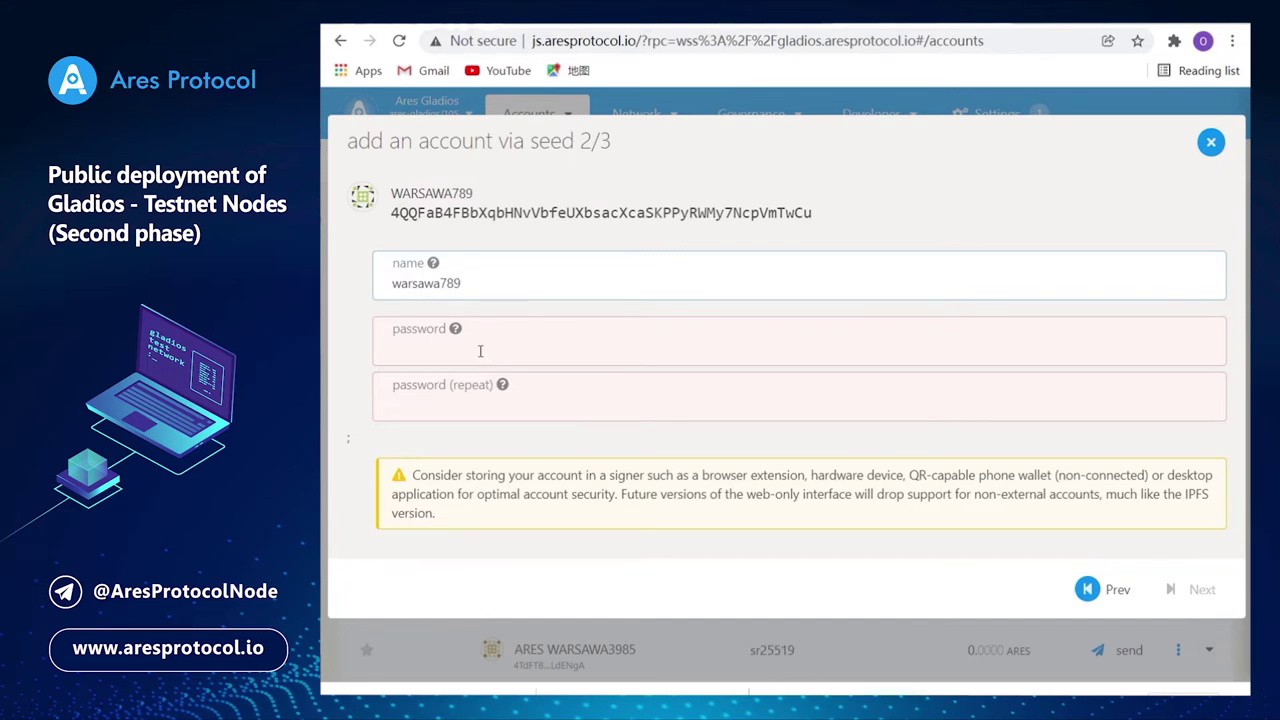
left_click(480, 351)
type("••")
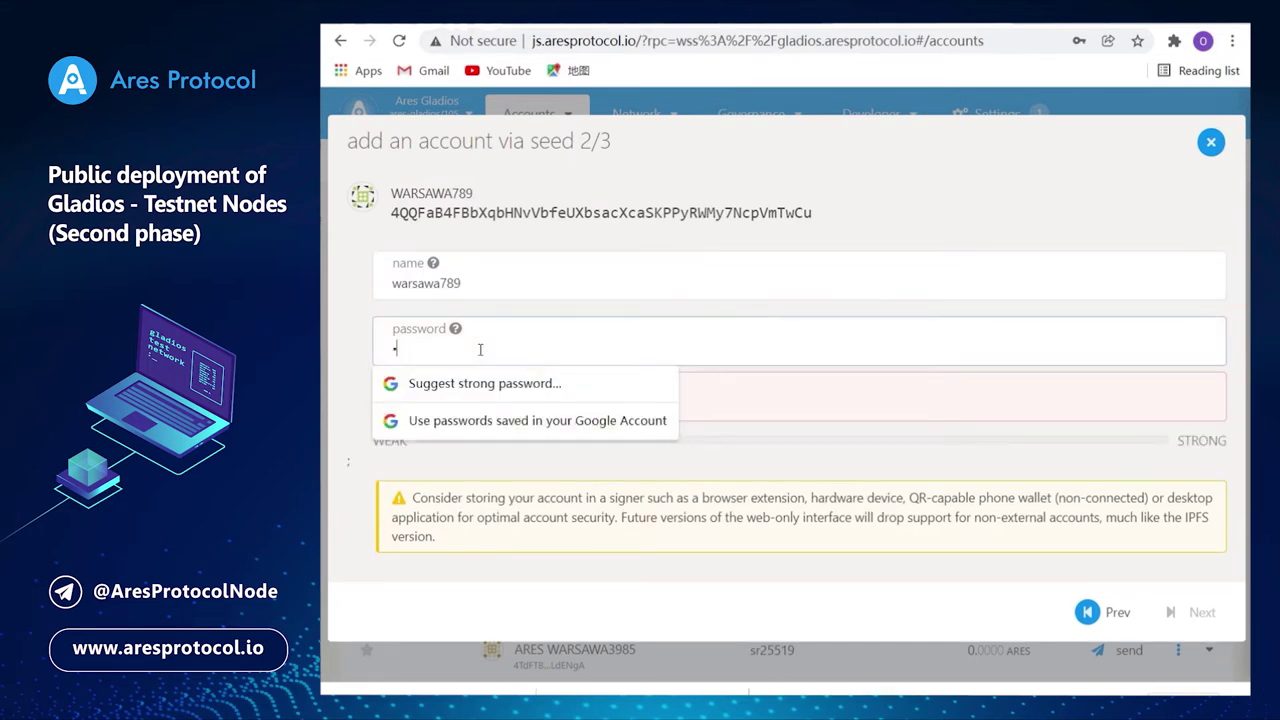
type("•••••••")
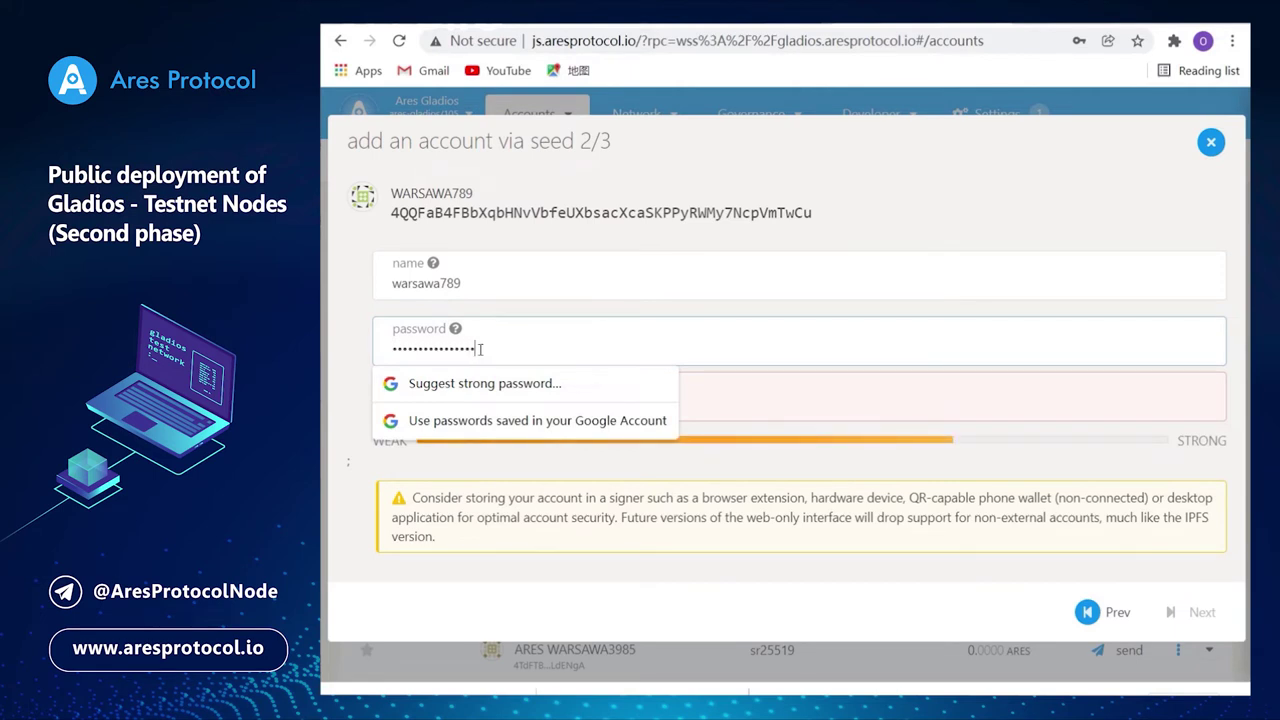
left_click(848, 410)
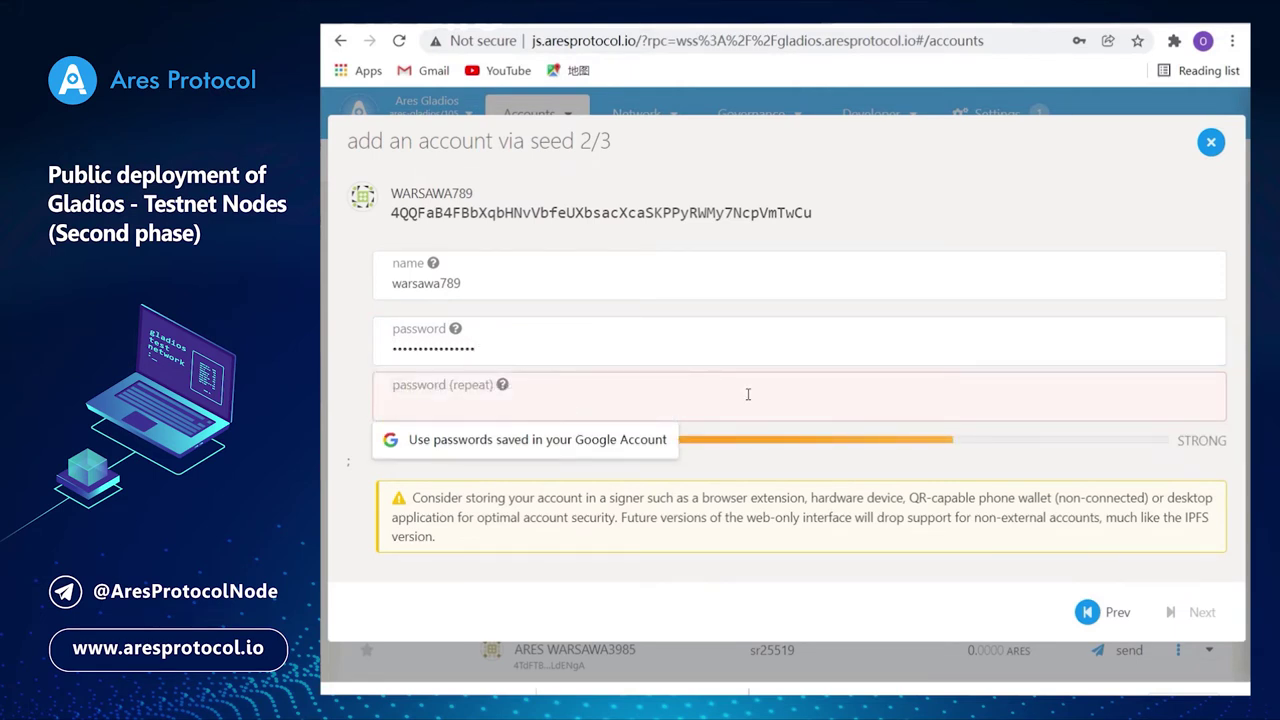
type("•")
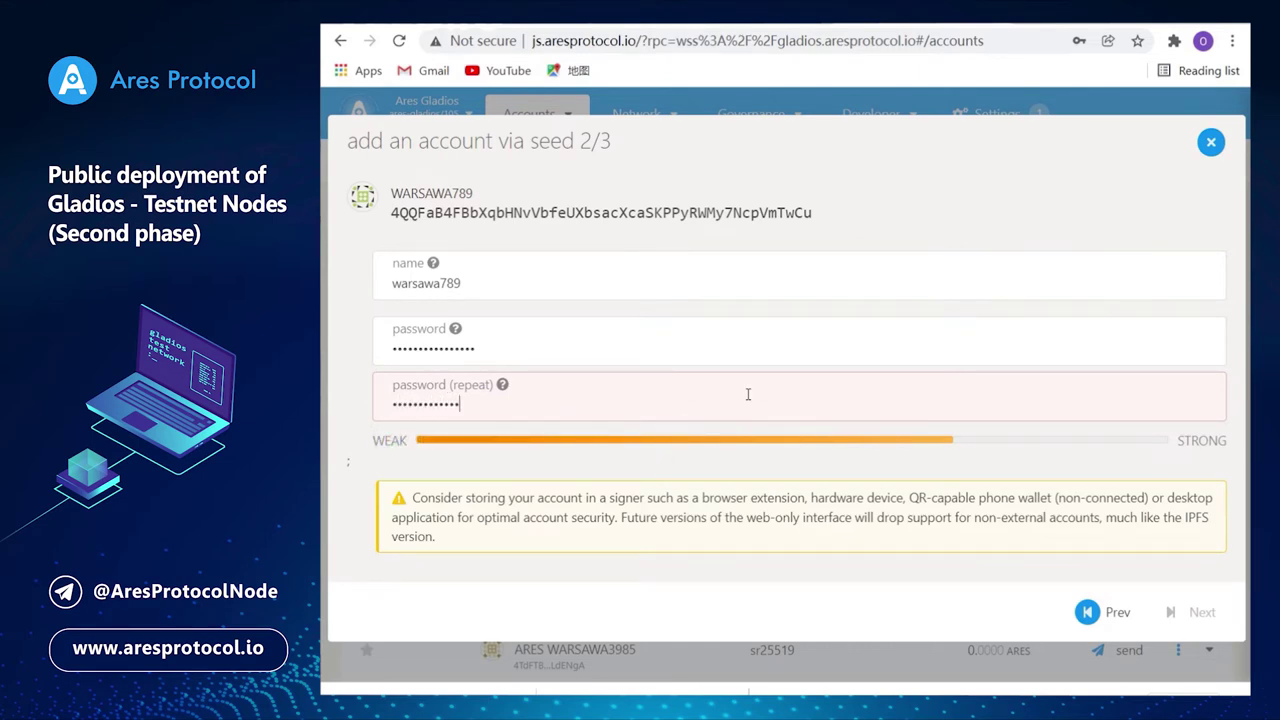
type("•")
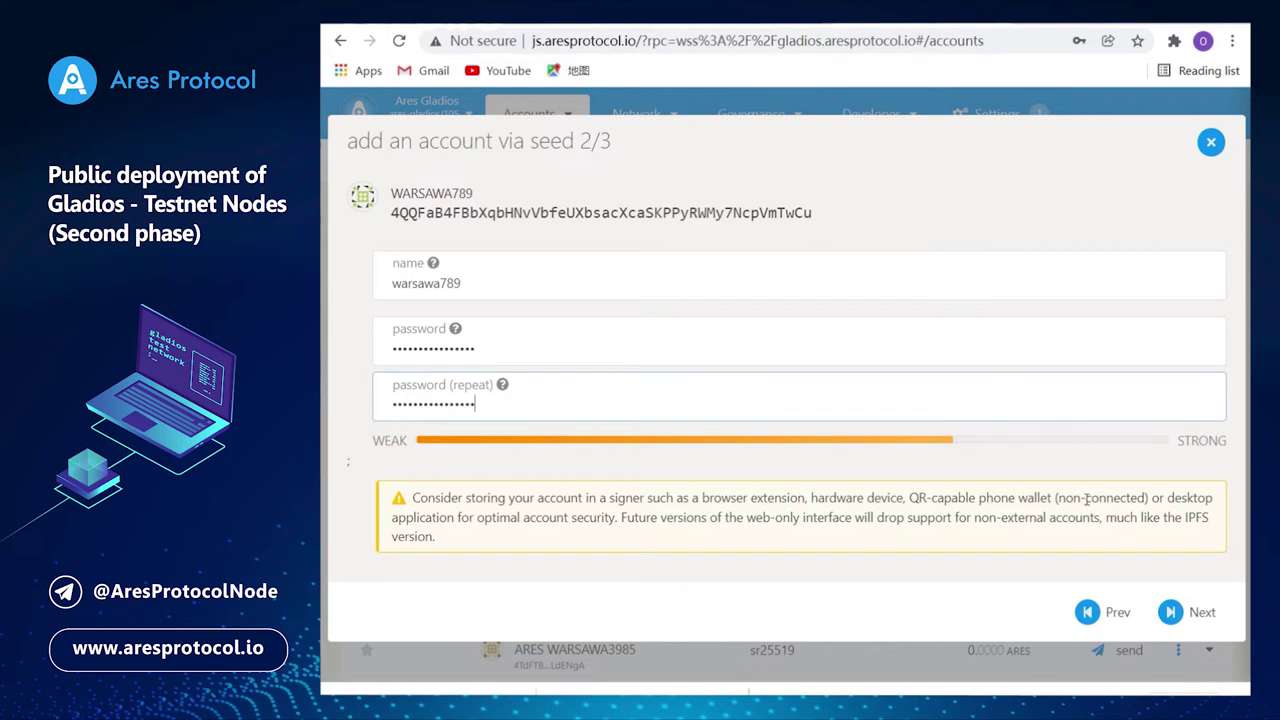
left_click(1162, 612)
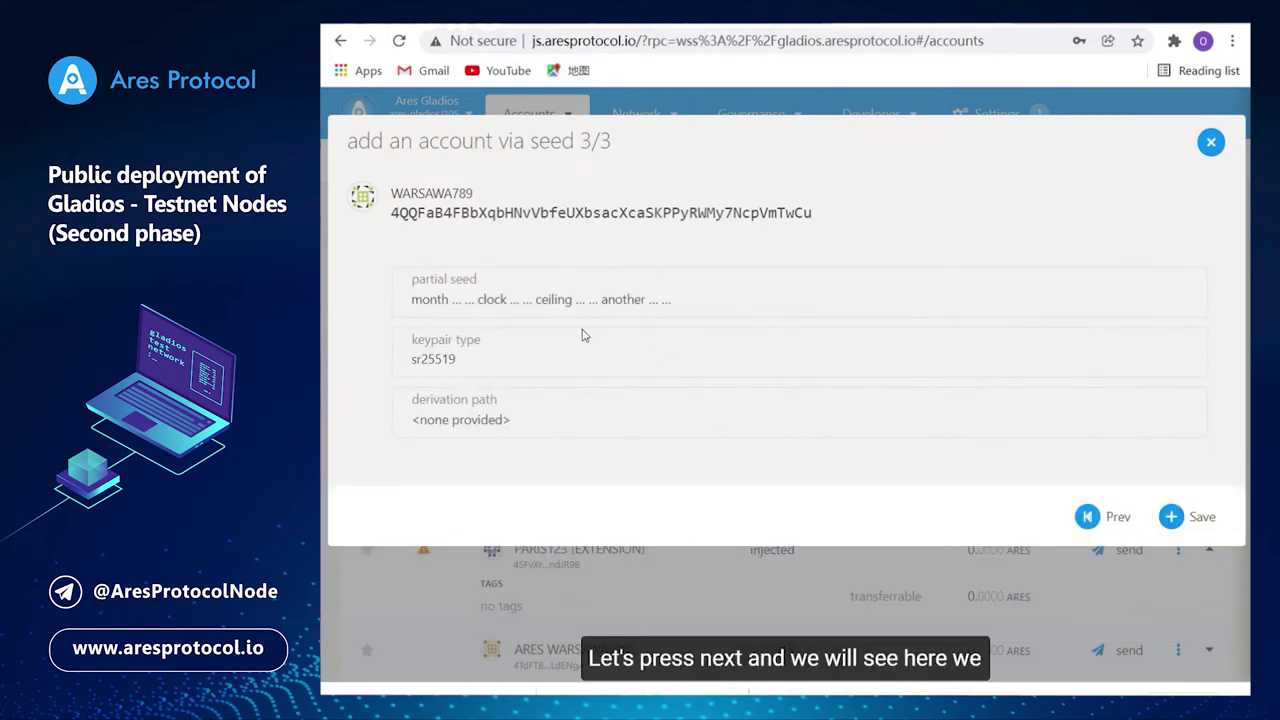
Save WARSAWA789 and find it in the accounts list as sr25519 with 0.0000 ARES.
left_click(1192, 516)
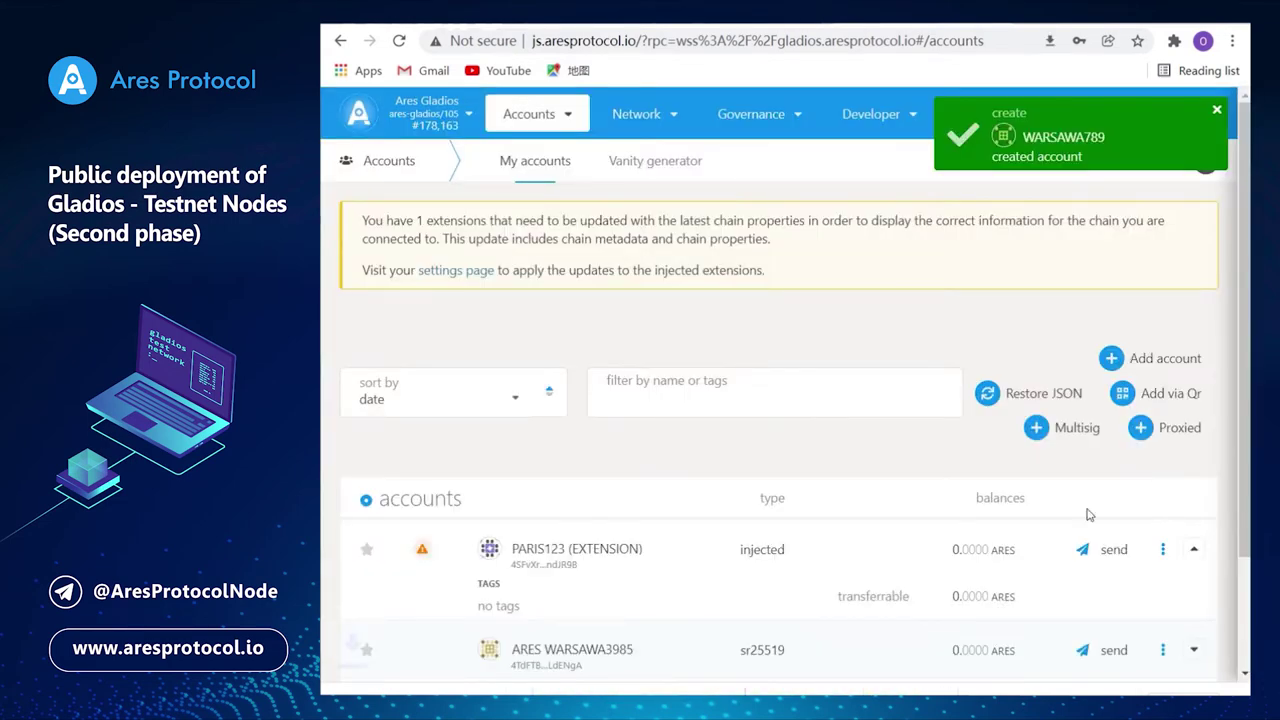
scroll(905, 488, "down", 2)
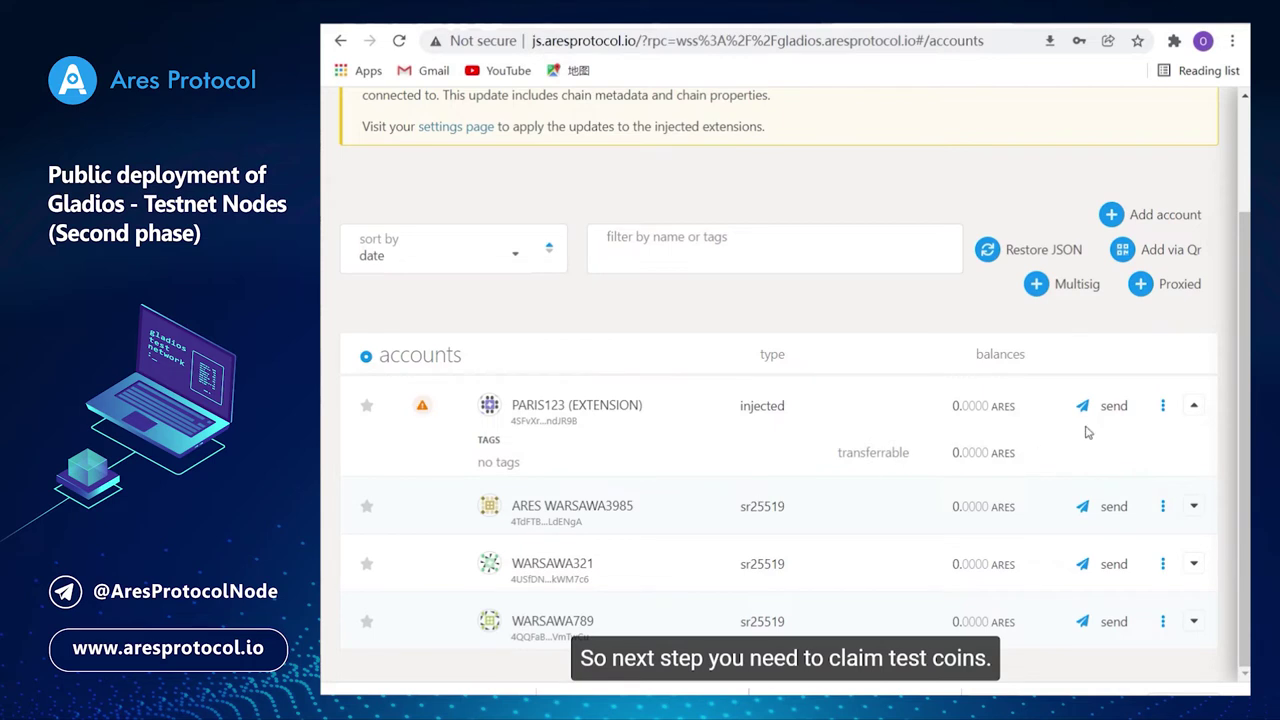
scroll(1193, 418, "up", 1)
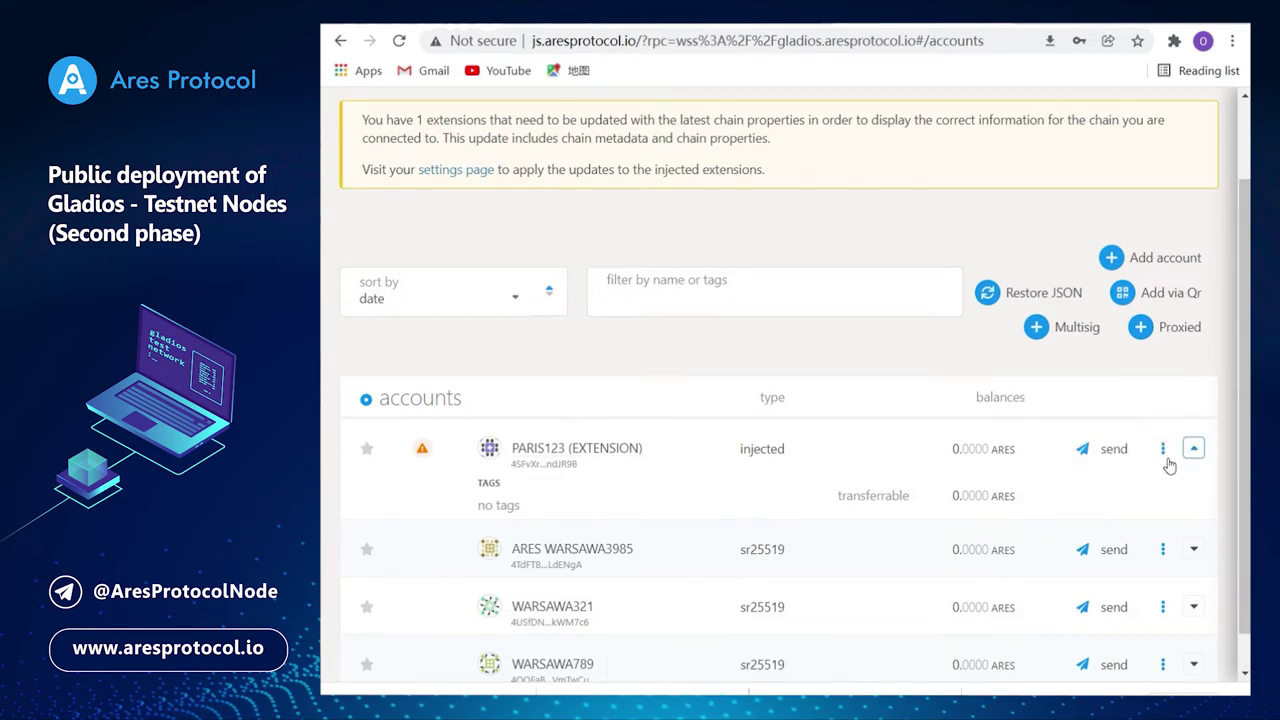
left_click(546, 457)
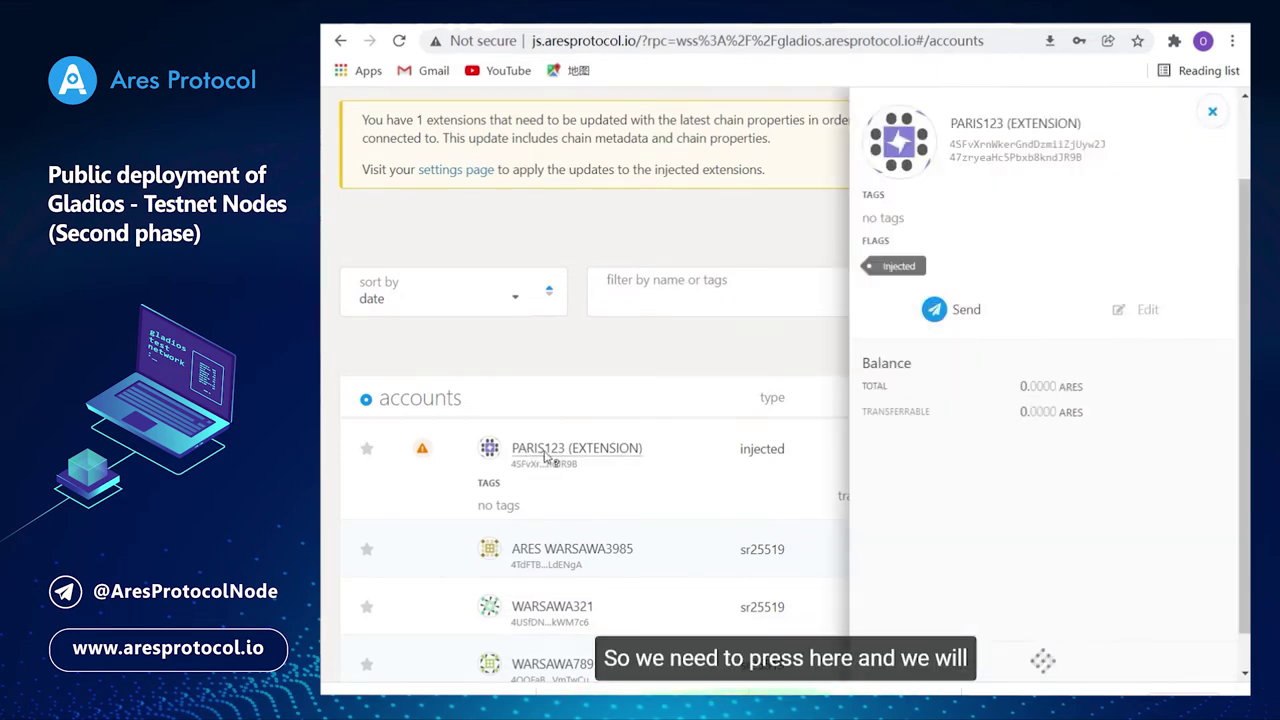
left_click_drag(1100, 160, 945, 152)
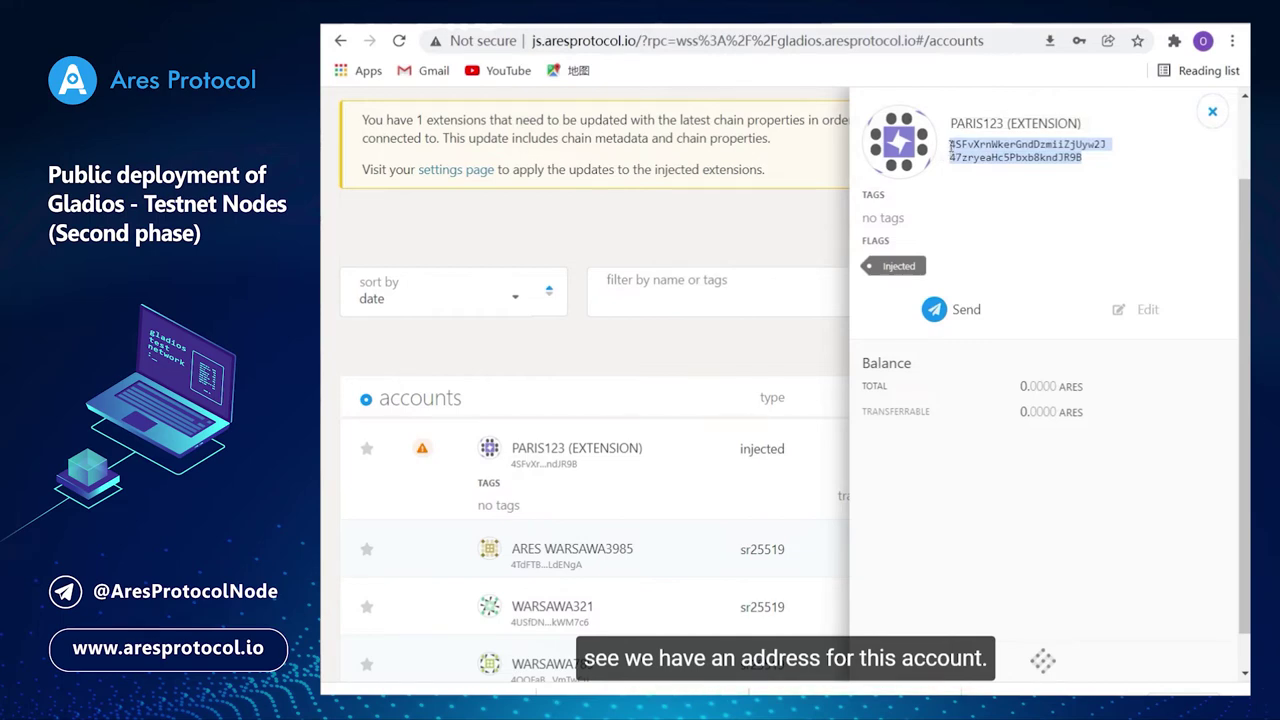
left_click(1211, 112)
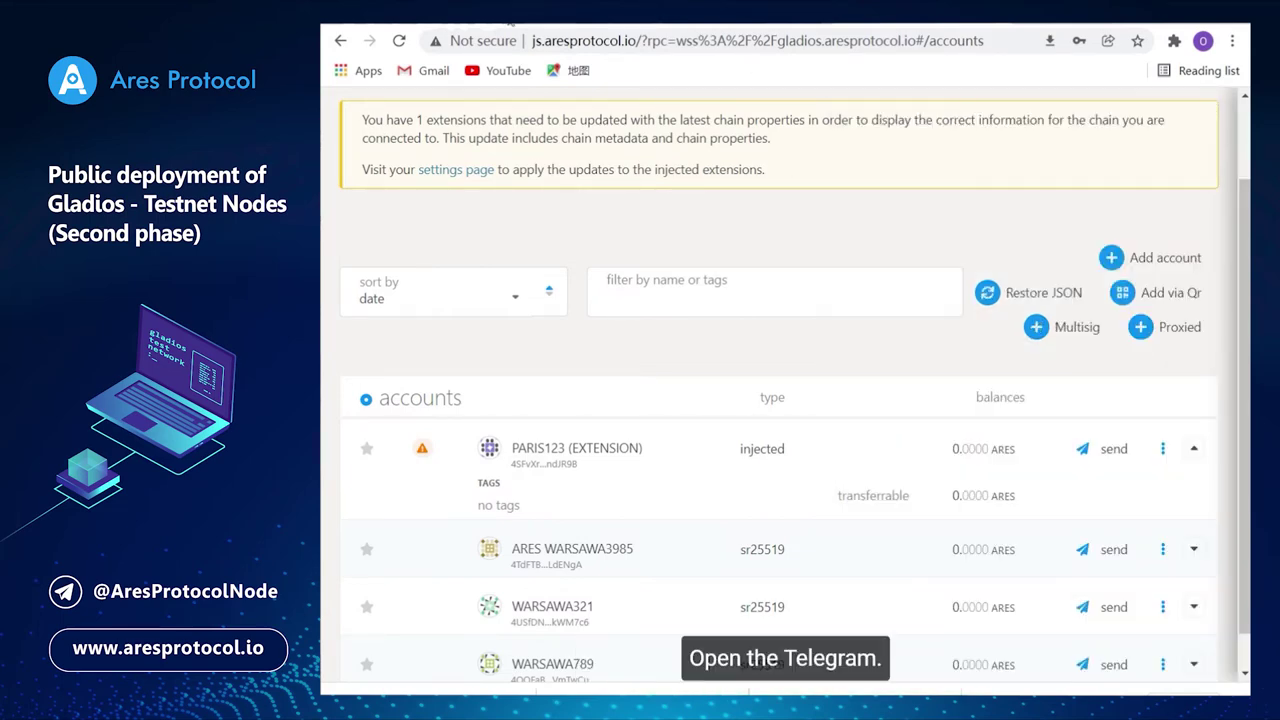
left_click(515, 23)
Search Telegram Web for the t.me/AresProtocolBot link to reach the Ares Protocol Bot chat.
key("ctrl+Tab")
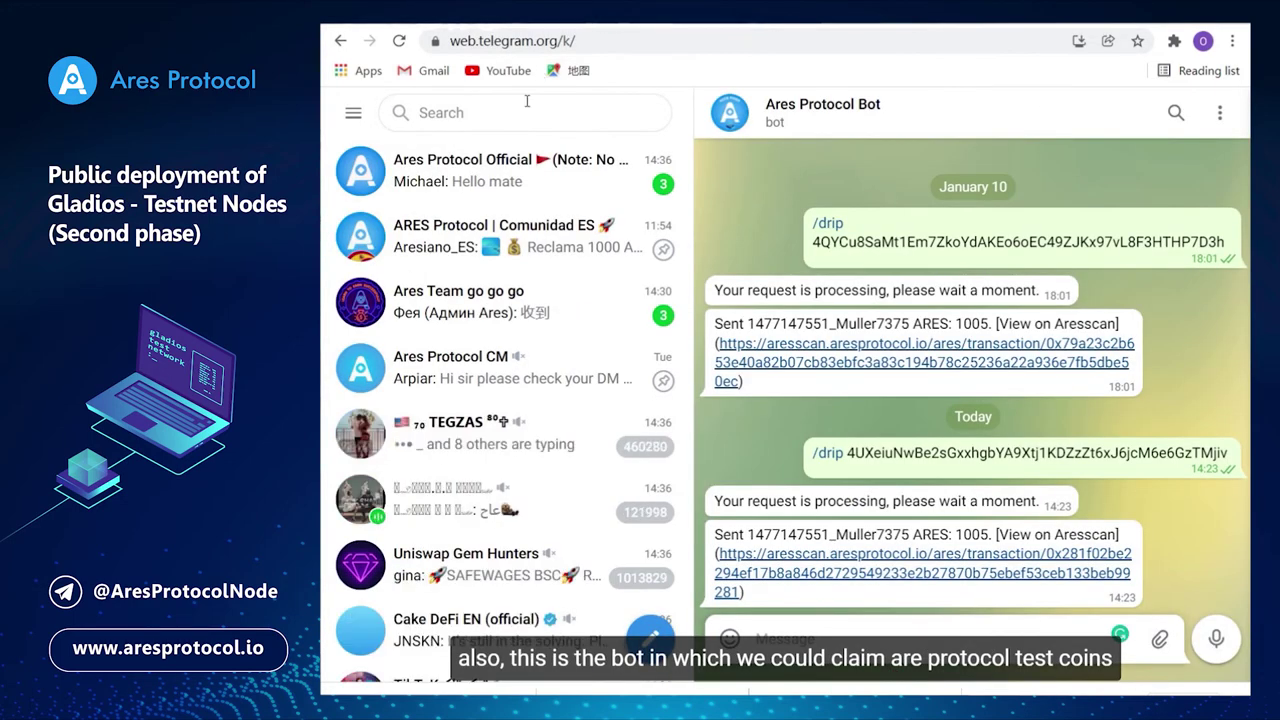
left_click(520, 112)
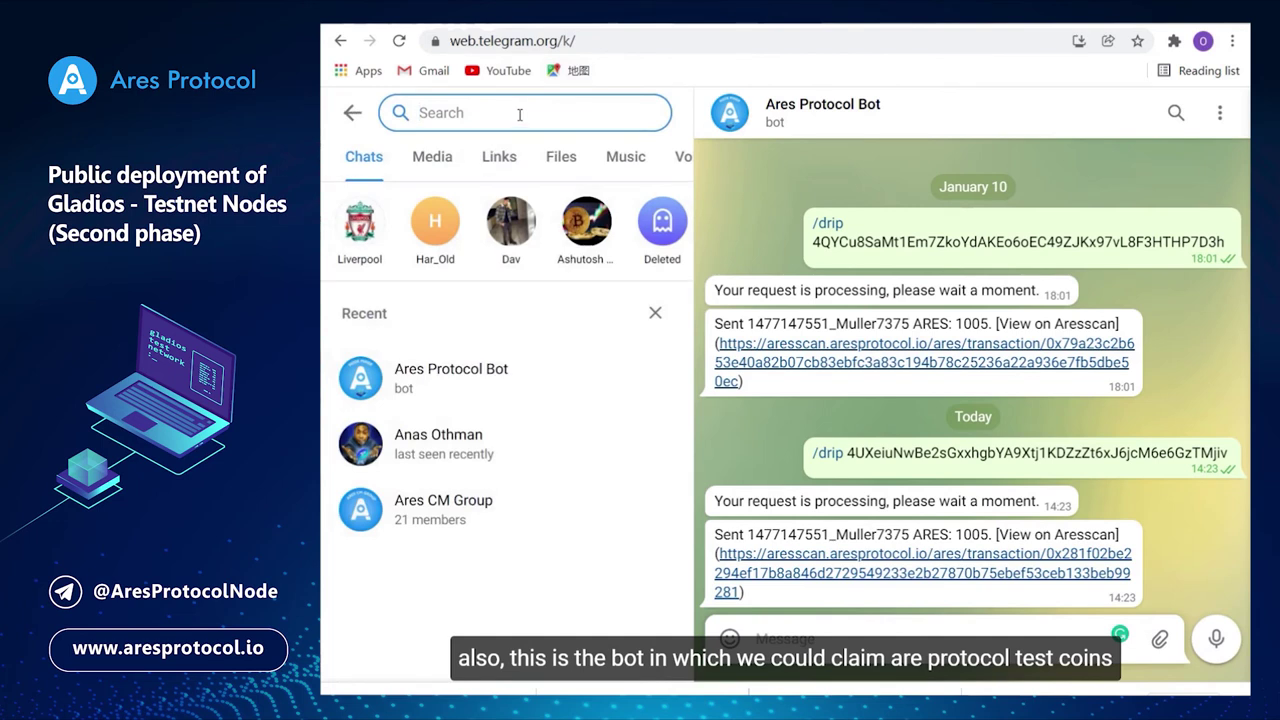
type("t.me/AresProtocolBot")
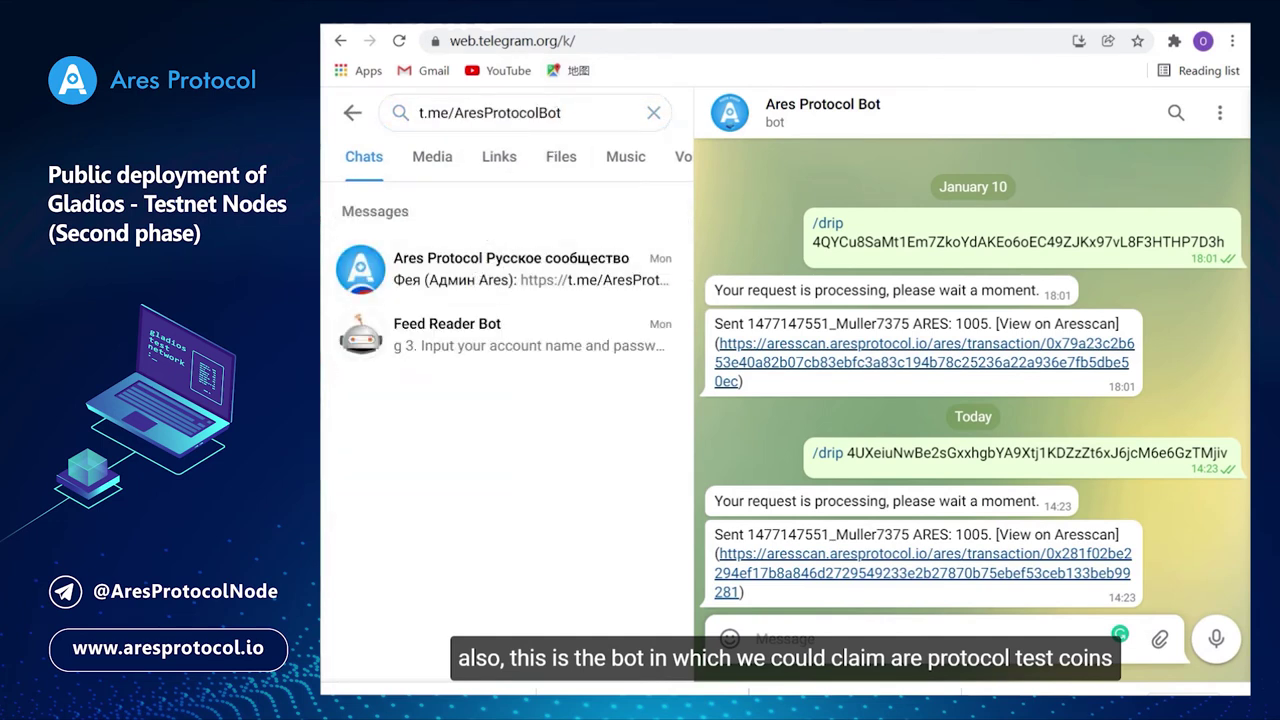
left_click(654, 112)
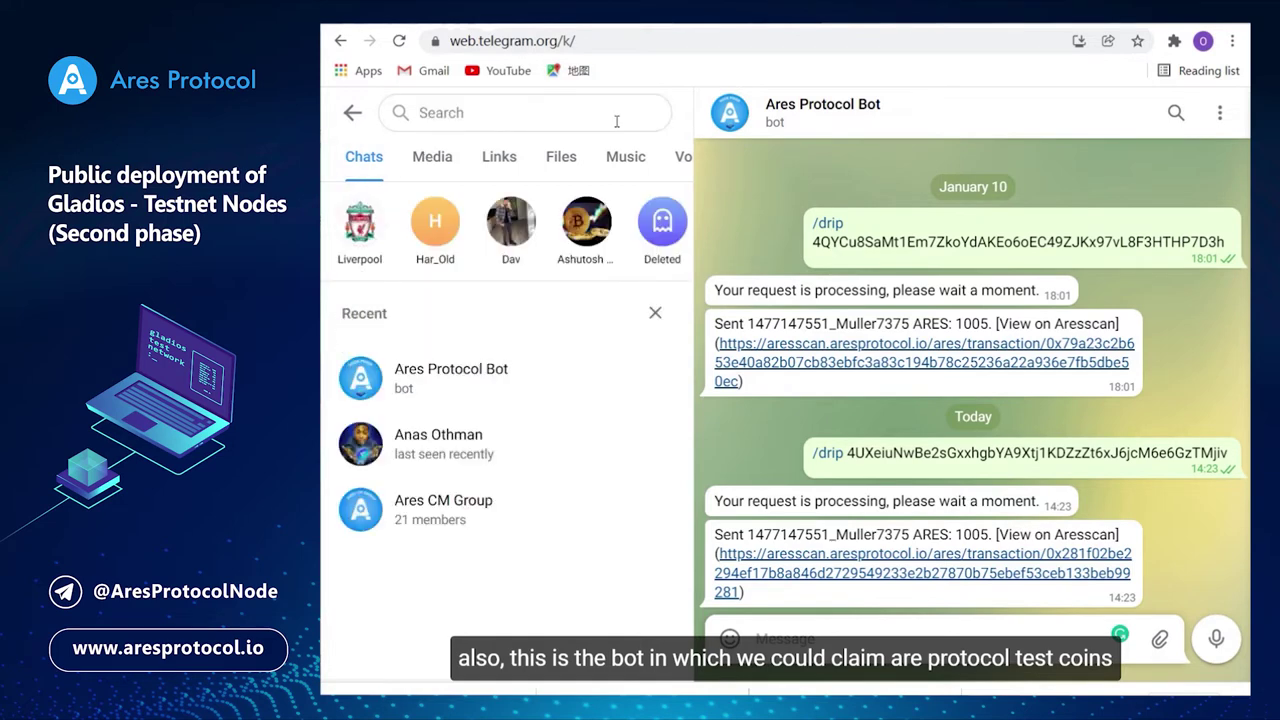
left_click(613, 118)
type("https://t.me/AresProtocolBot")
double_click(613, 118)
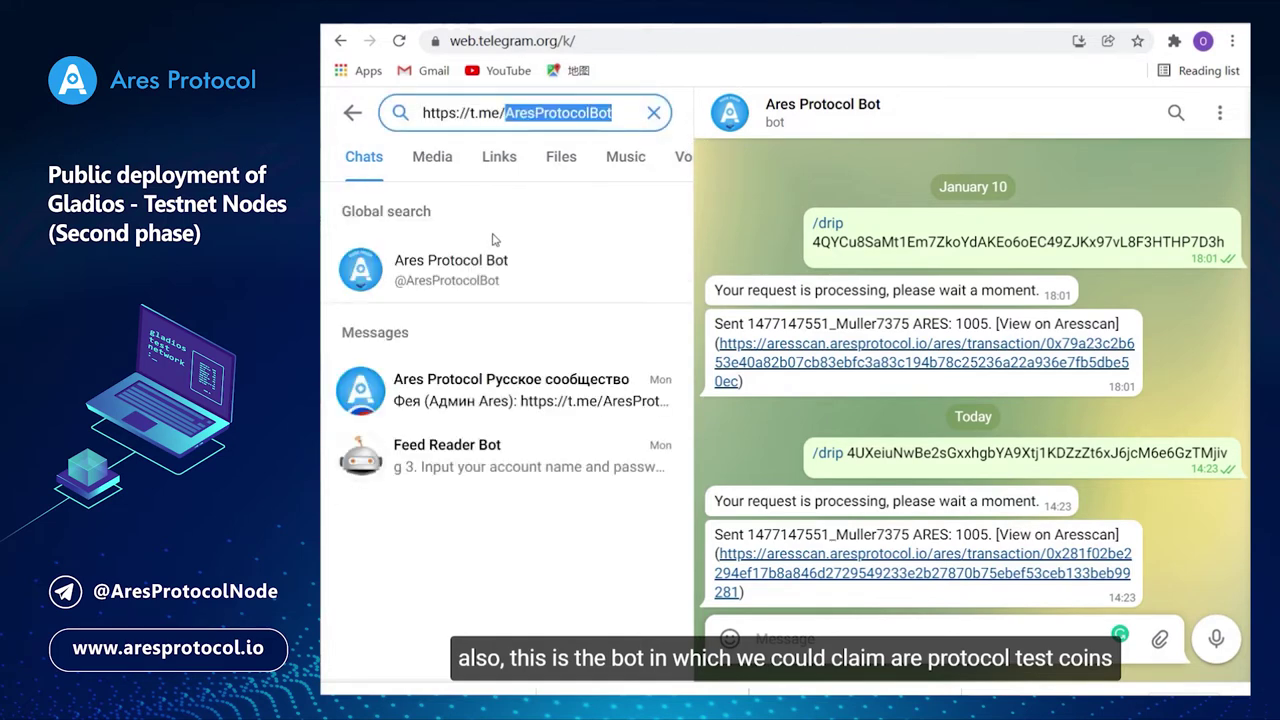
key("Escape")
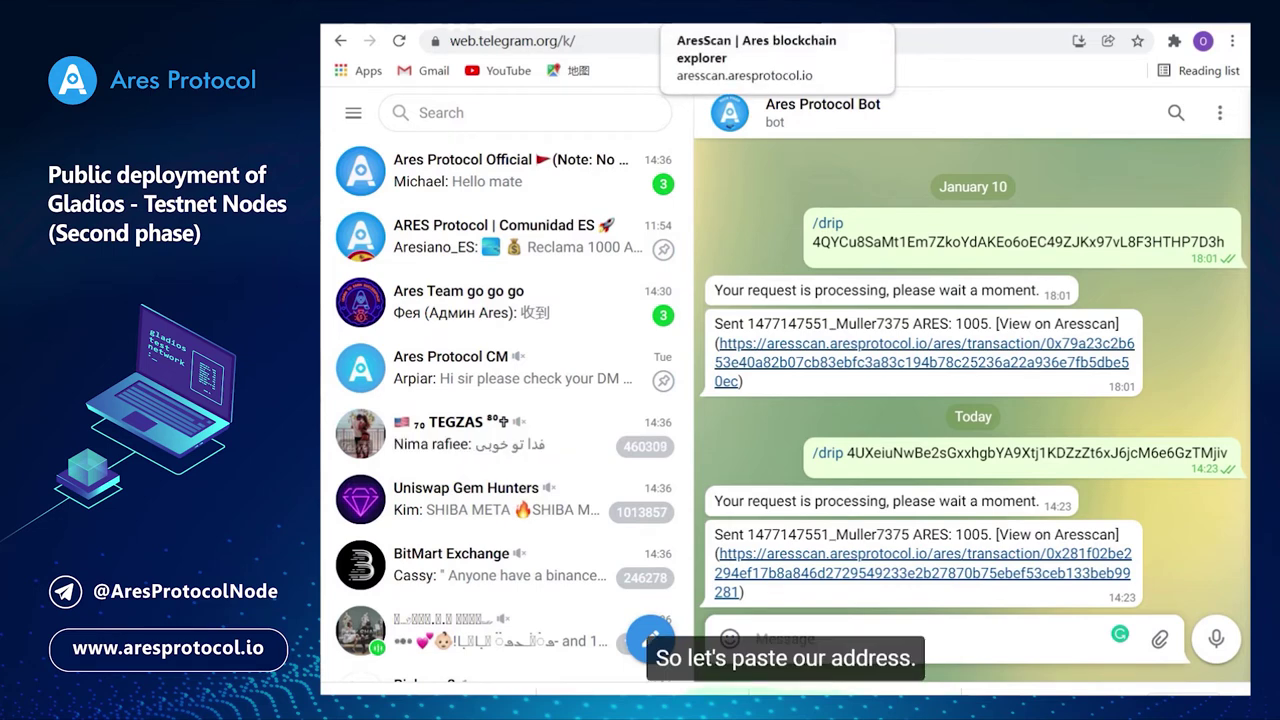
Open the Aresscan explorer page by pasting its URL into the browser.
left_click(718, 37)
key("Return")
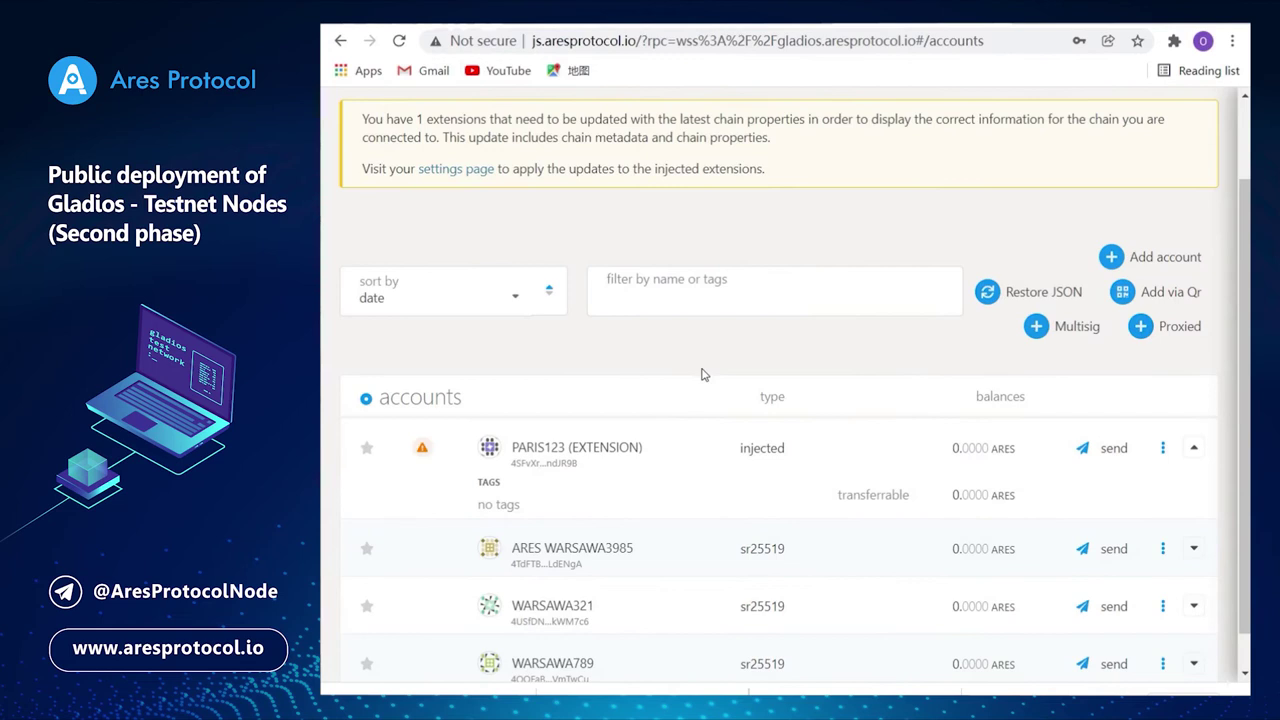
Copy PARIS123's full address from its details sidebar and return to the Telegram bot chat.
scroll(702, 374, "down", 1)
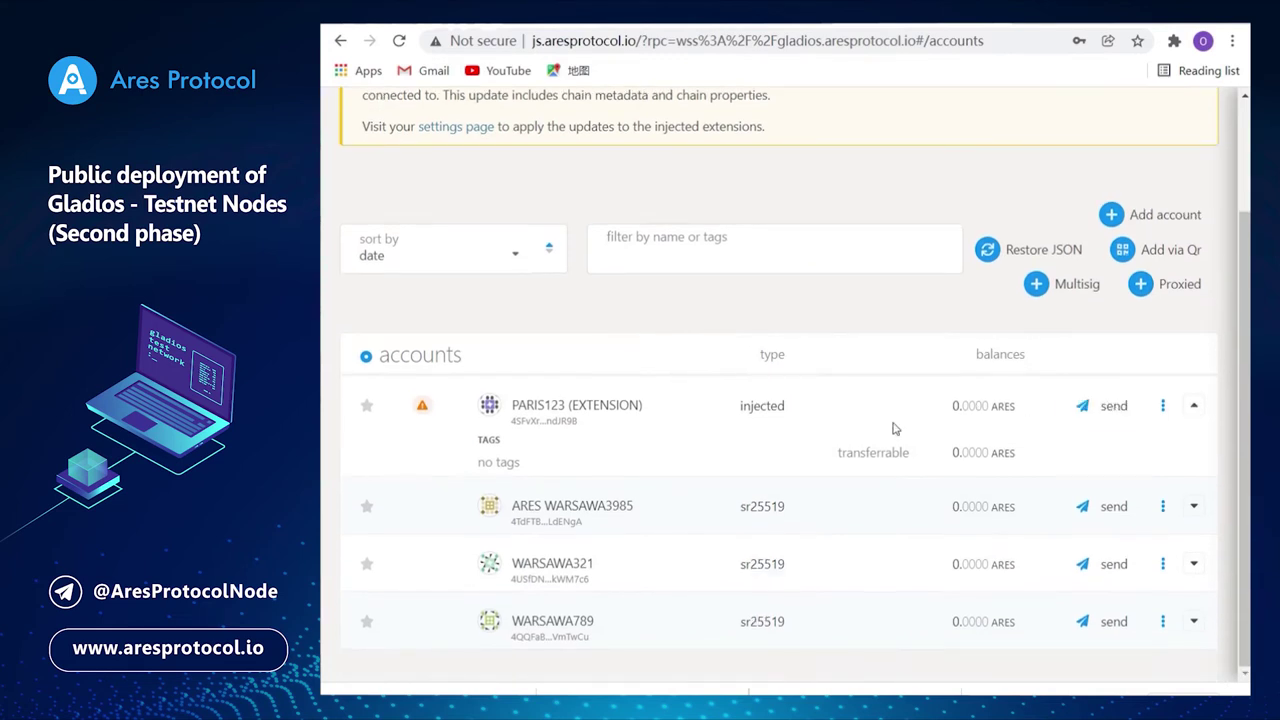
left_click(571, 402)
left_click_drag(1088, 164, 946, 155)
key("ctrl+c")
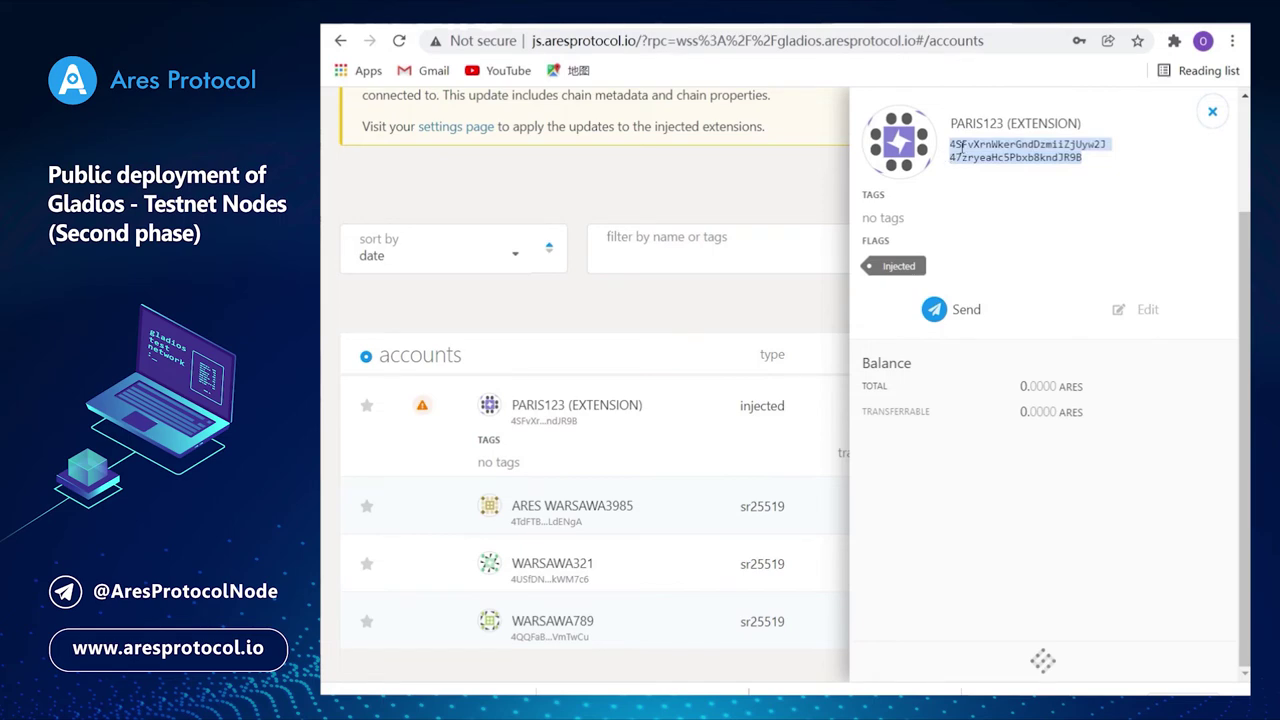
key("ctrl+Tab")
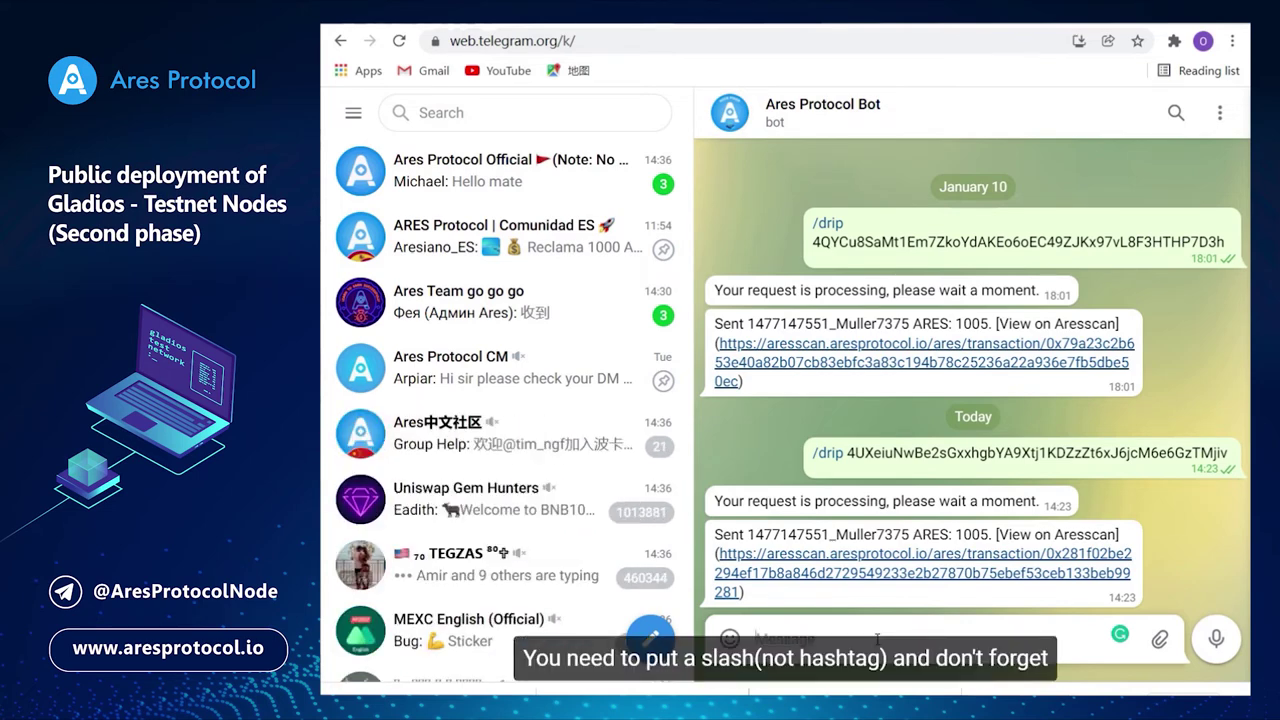
Send the bot '/drip' followed by the PARIS123 address to request 1005 ARES.
type("/")
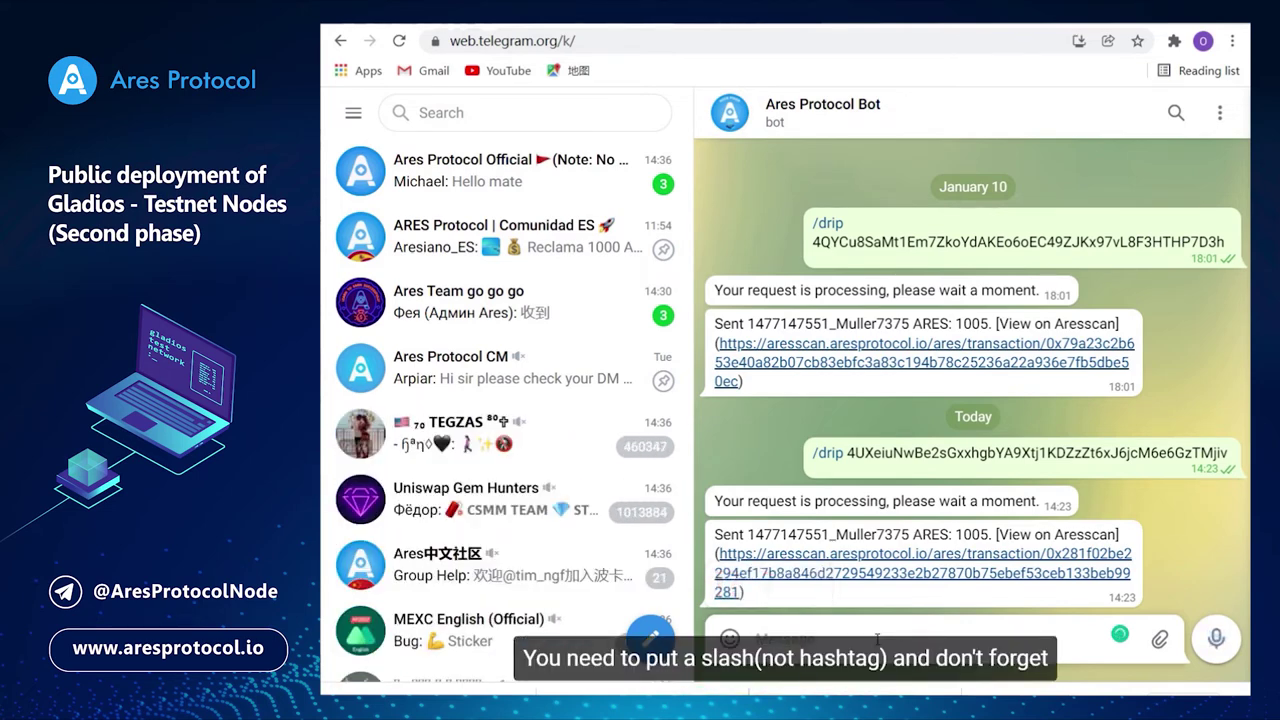
type("drip")
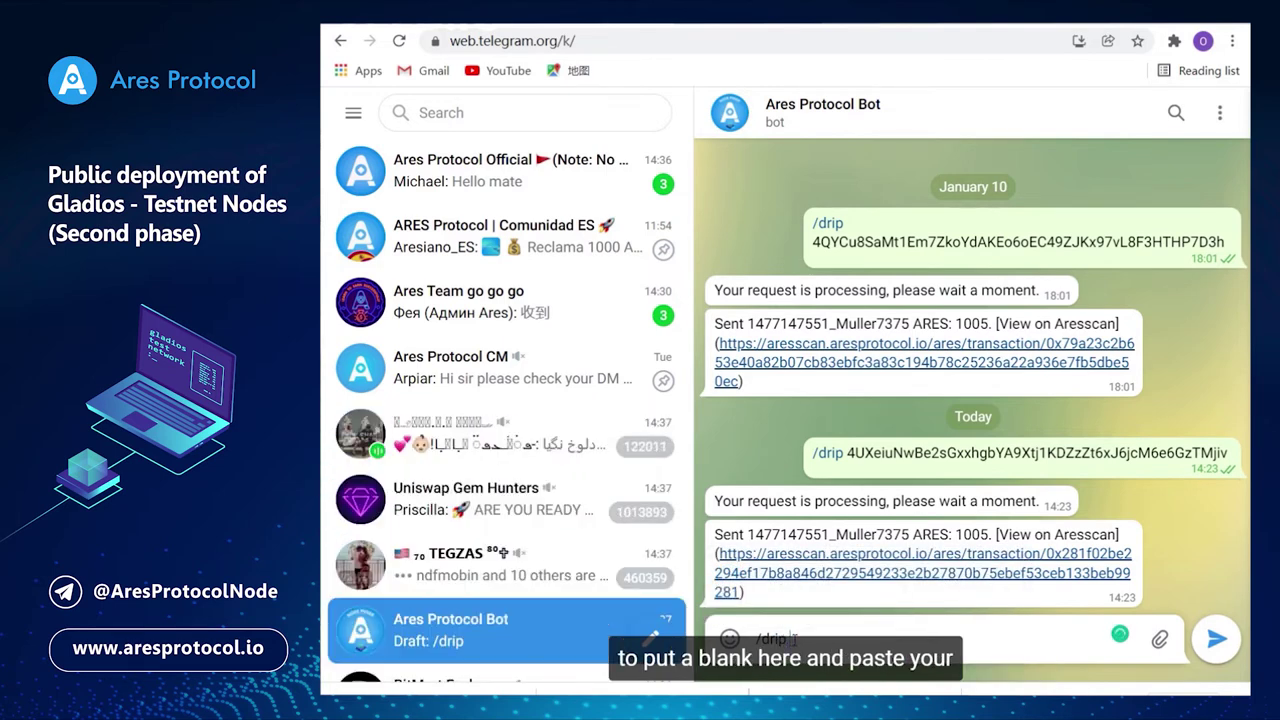
key("ctrl+v")
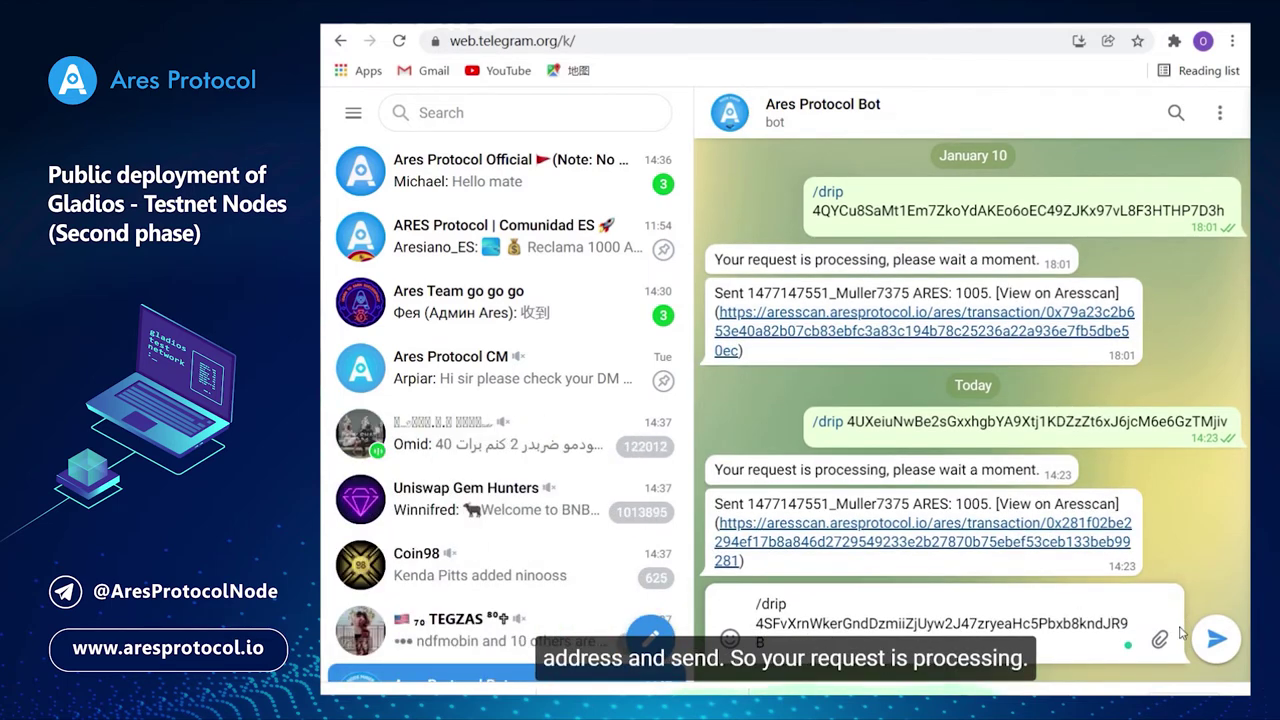
left_click(1199, 640)
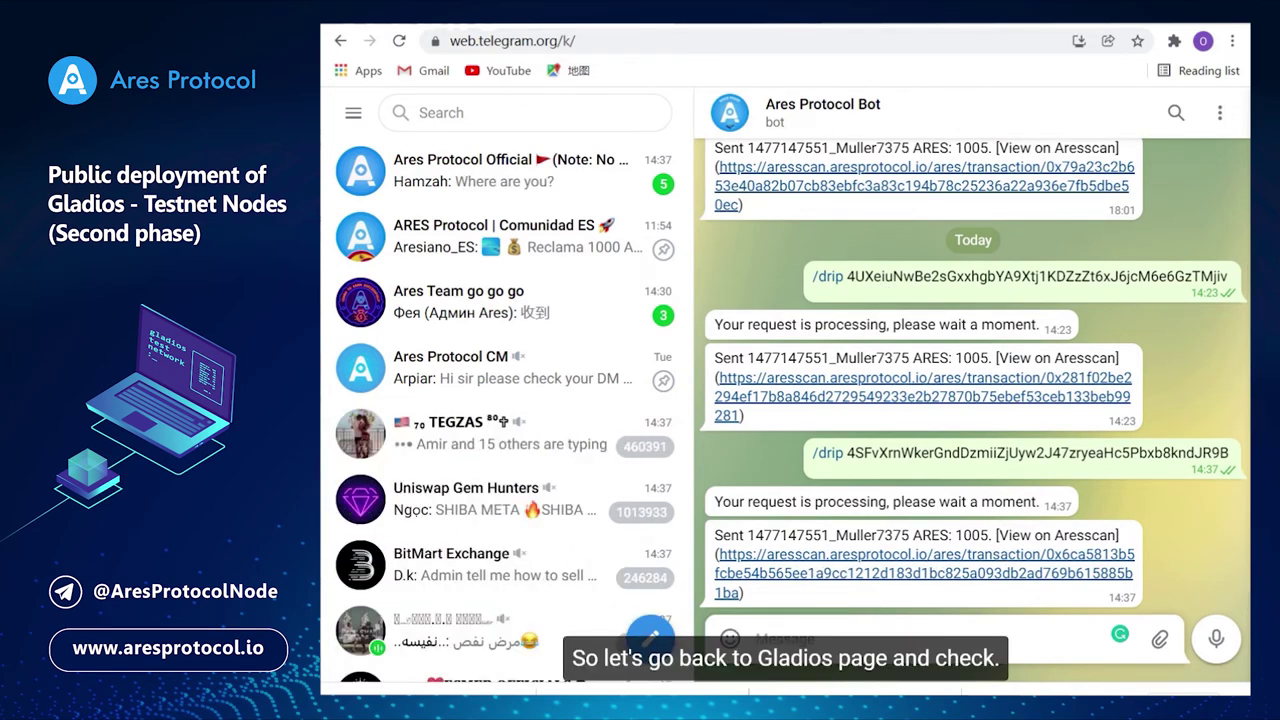
Back on the Gladios accounts page, close PARIS123's details and open its ⋮ actions menu.
left_click(950, 24)
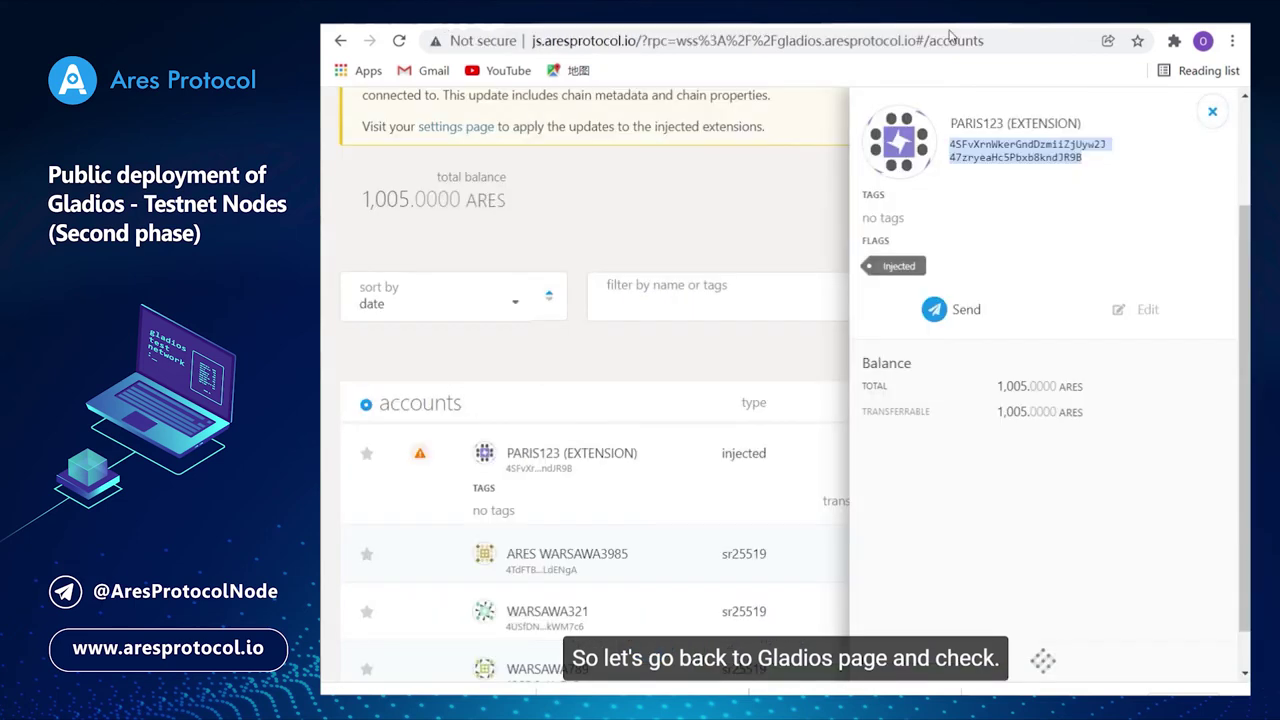
left_click(1212, 111)
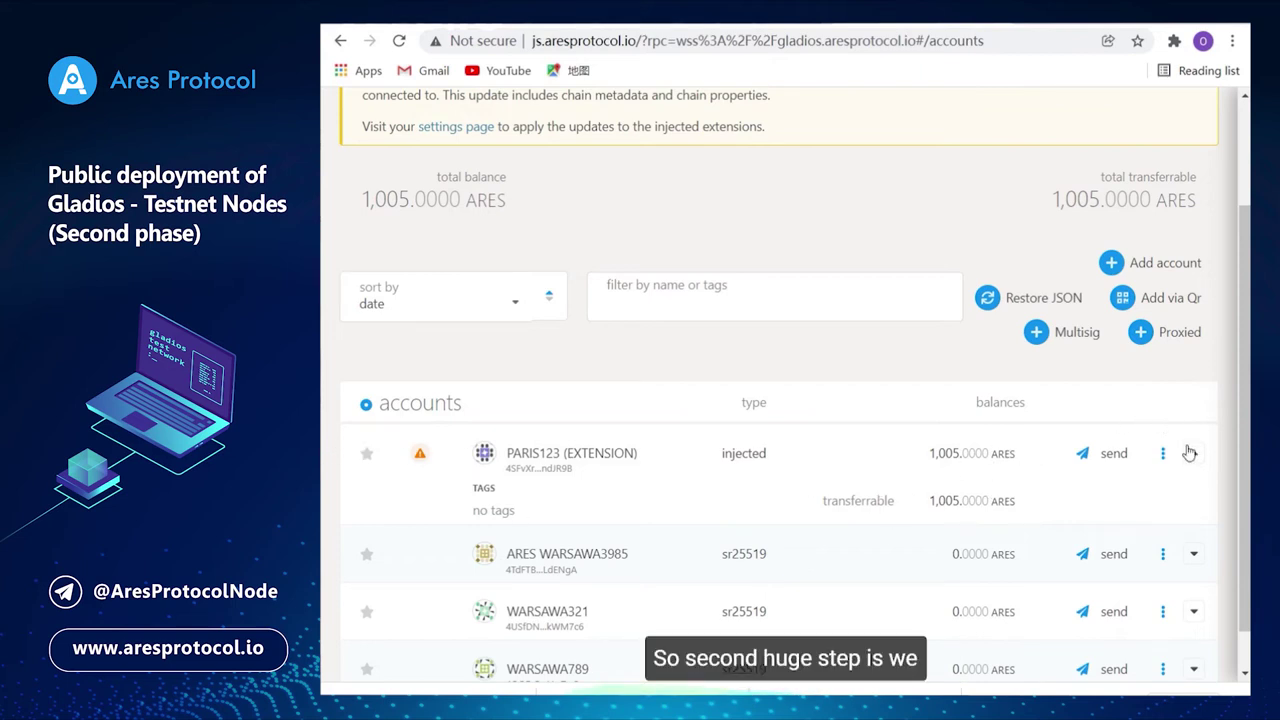
left_click(1162, 453)
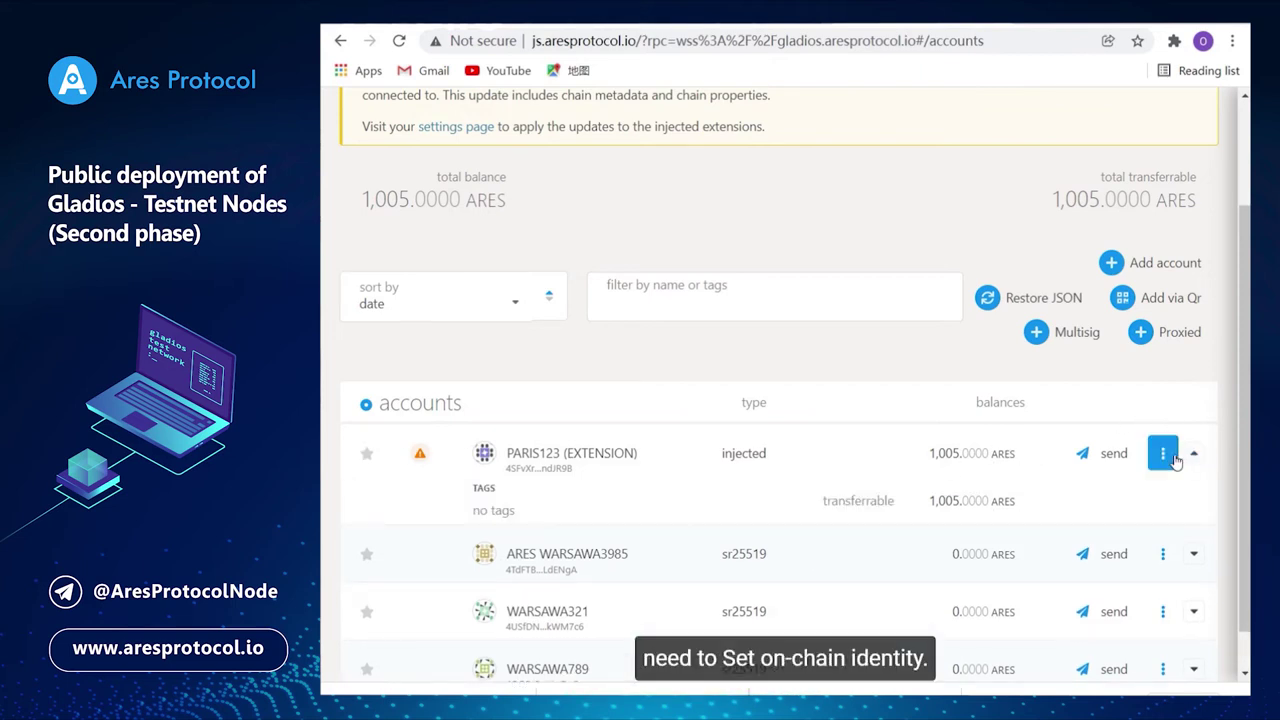
Register an identity for PARIS123 including a legal name and a Twitter handle, then submit it.
left_click(1122, 330)
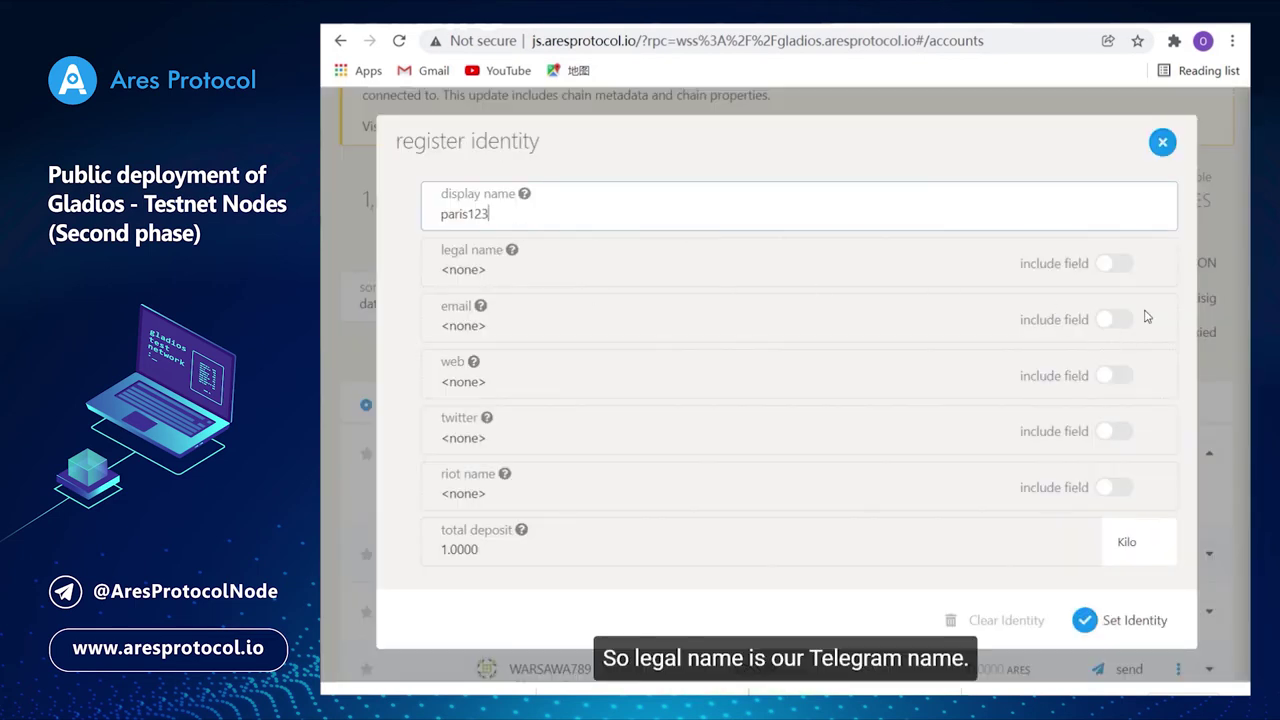
left_click(1122, 268)
left_click(561, 272)
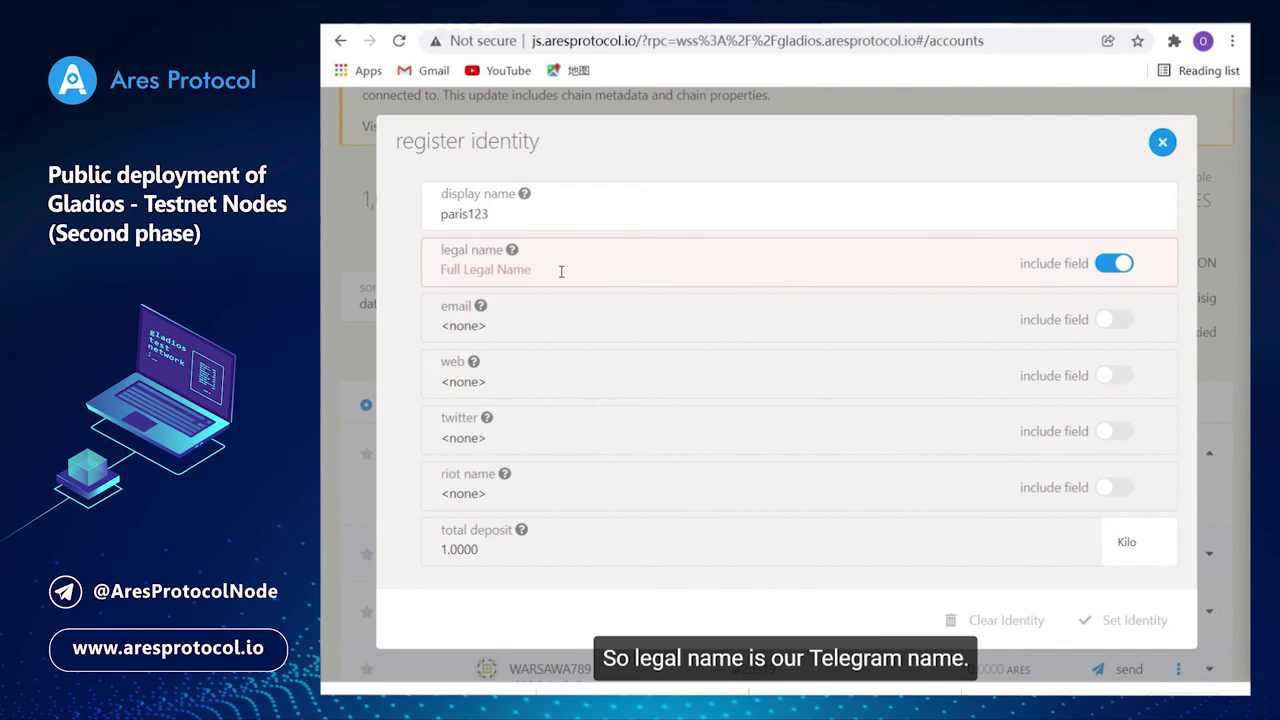
type("muller7375")
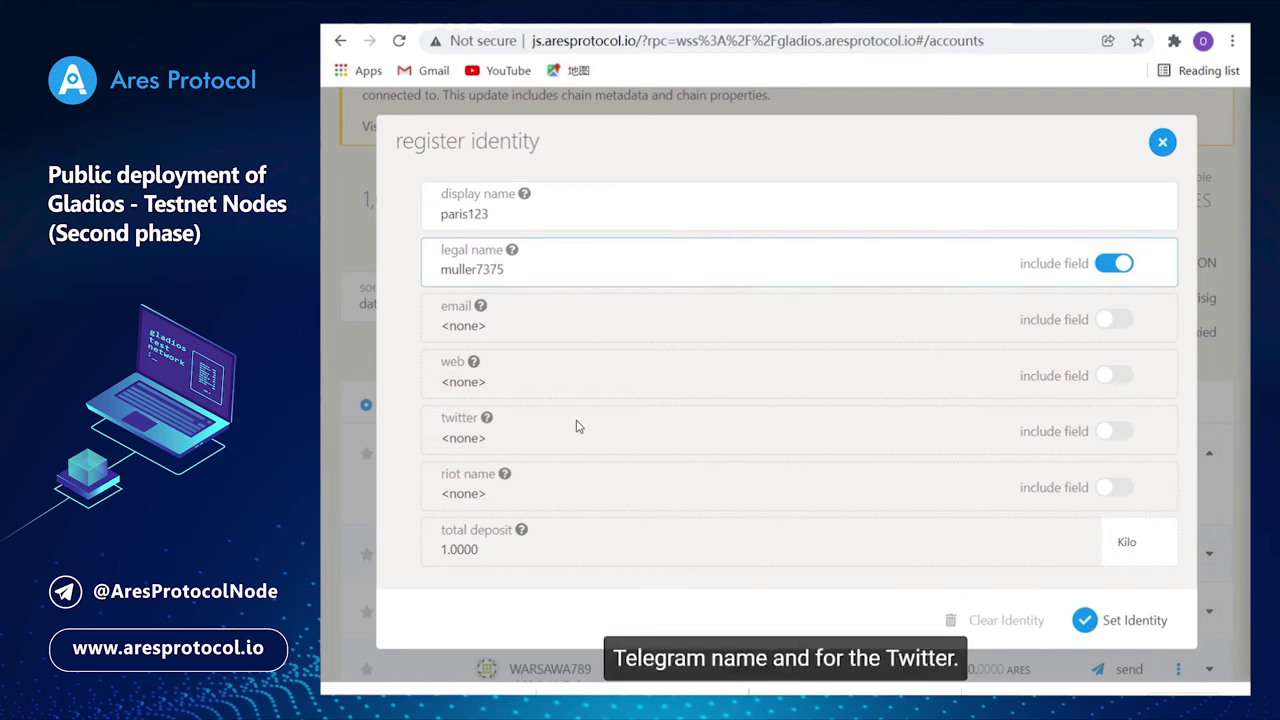
left_click(1114, 432)
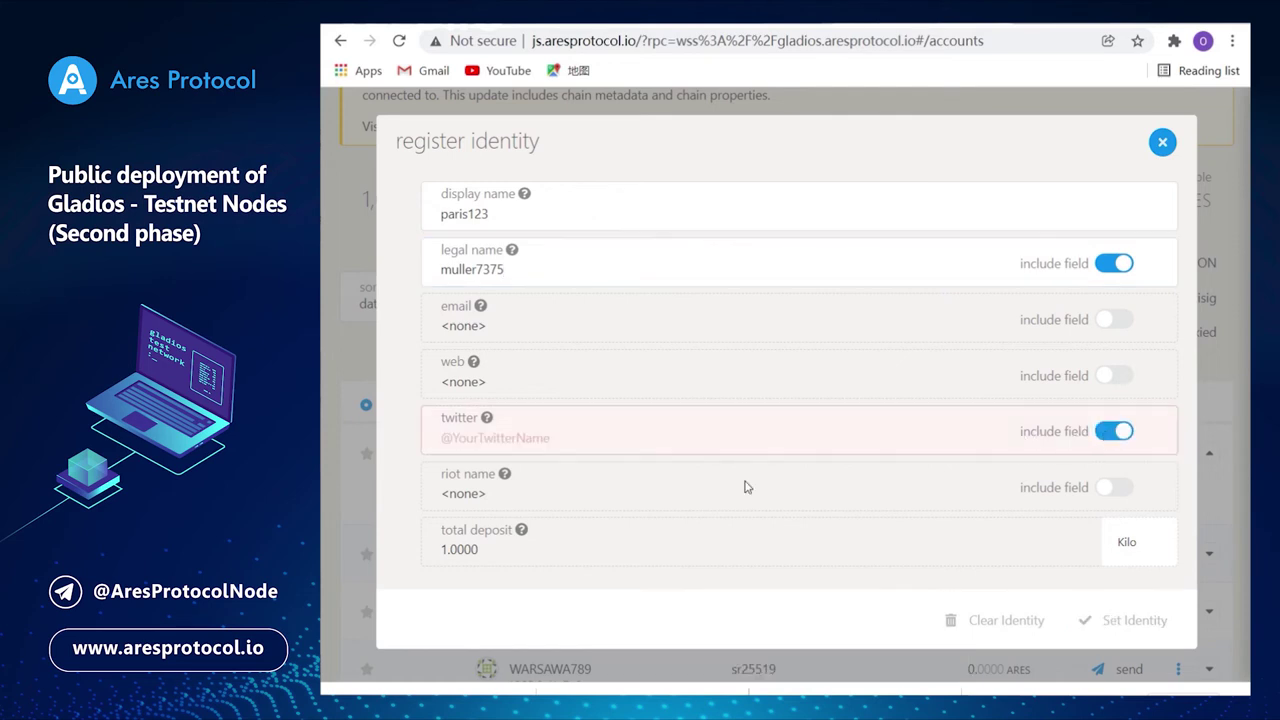
left_click(520, 441)
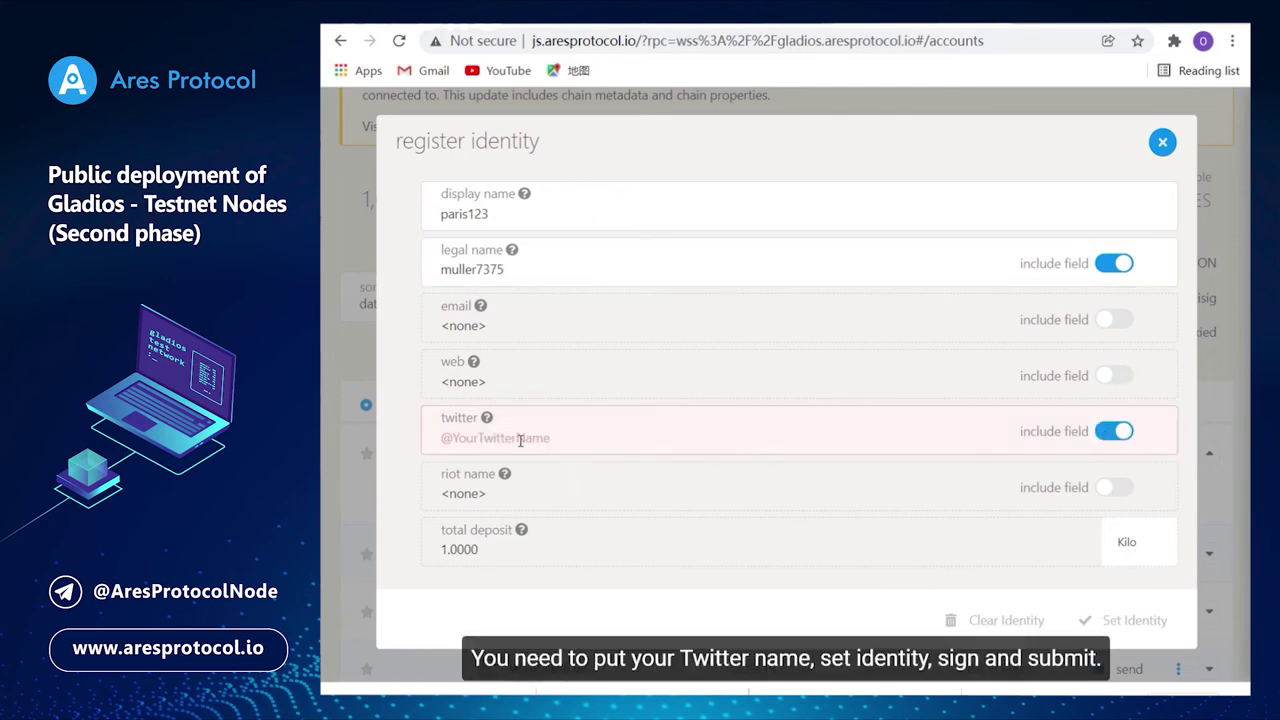
type("@muller7375")
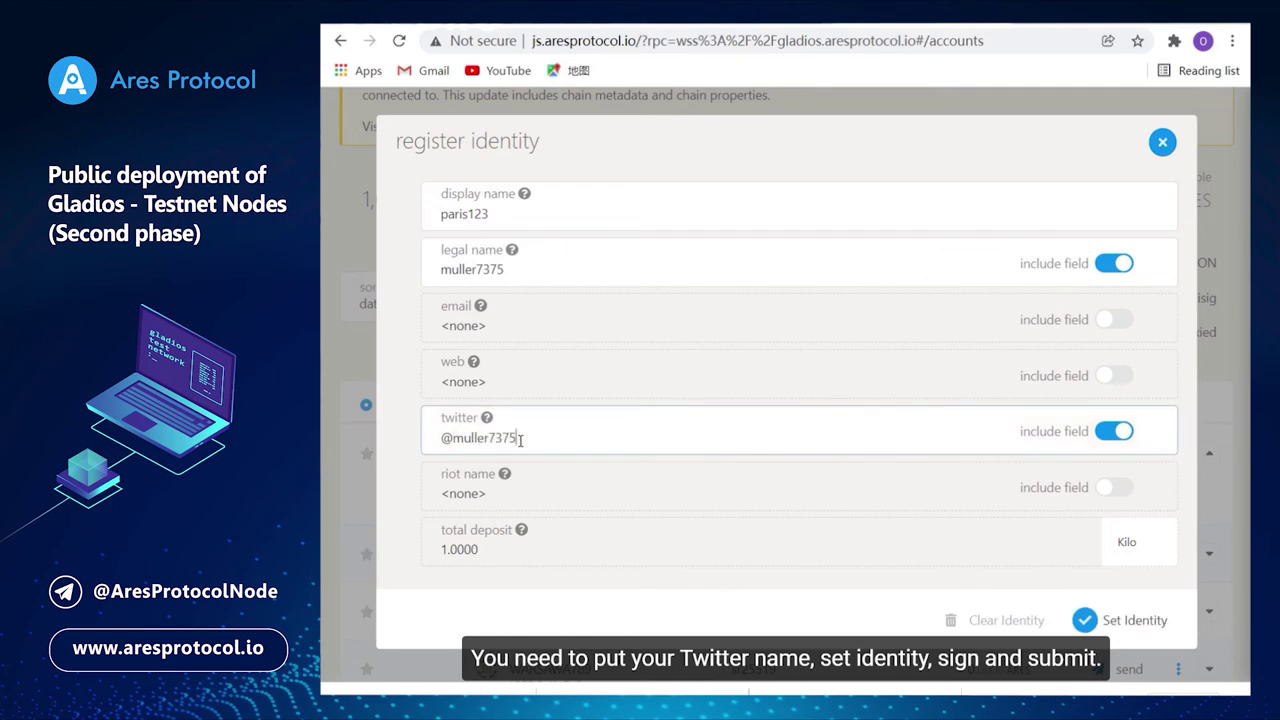
left_click(1108, 618)
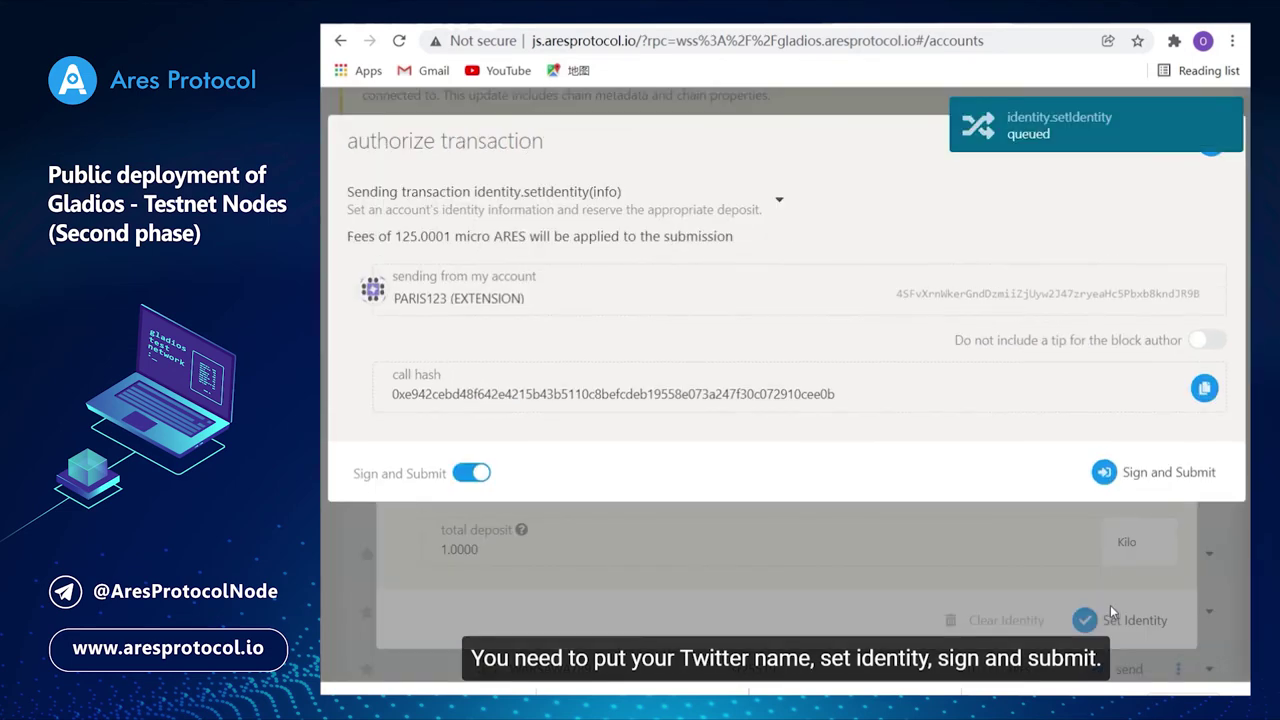
Sign the setIdentity transaction with the account password, remembering it for 15 minutes.
left_click(1125, 472)
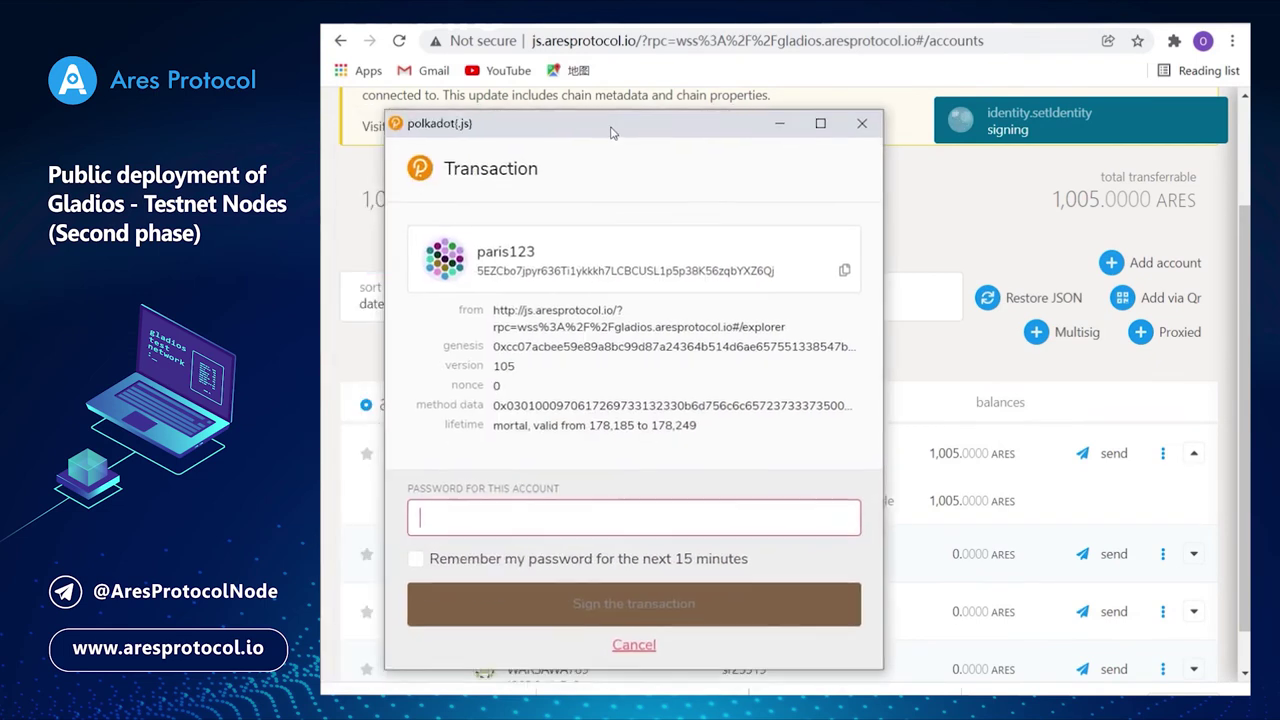
type("••••••")
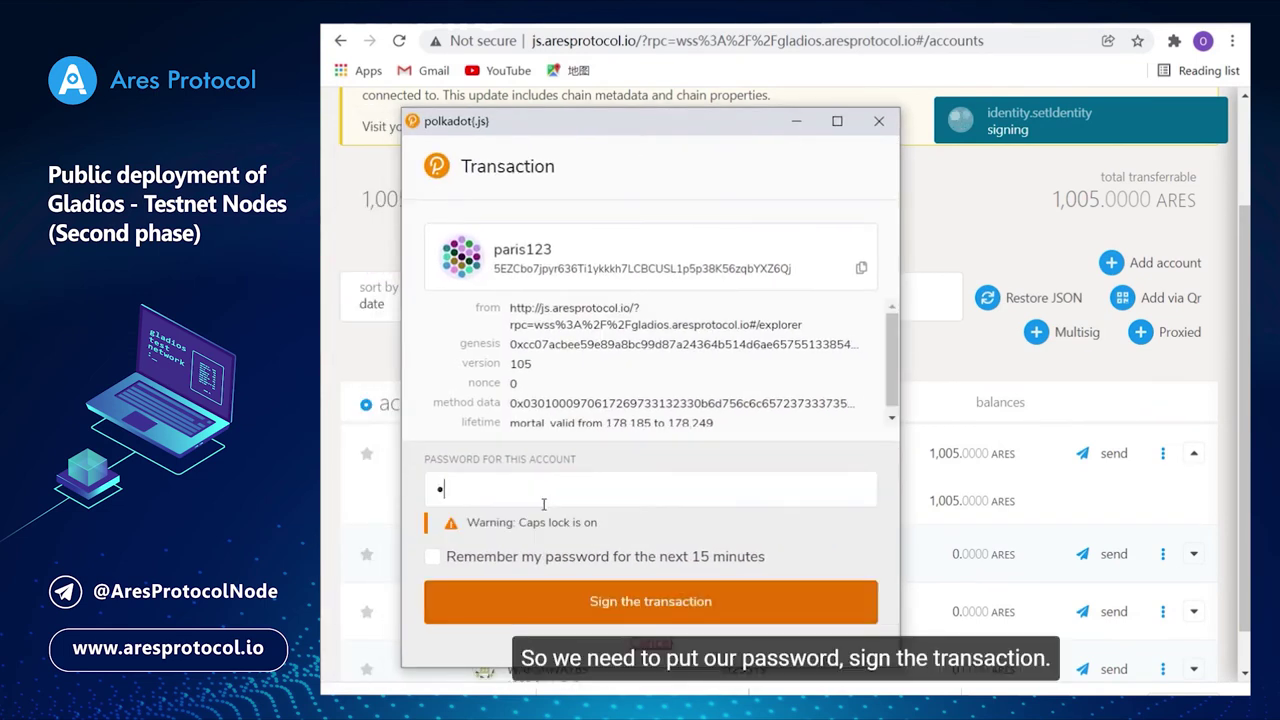
type("•••••••")
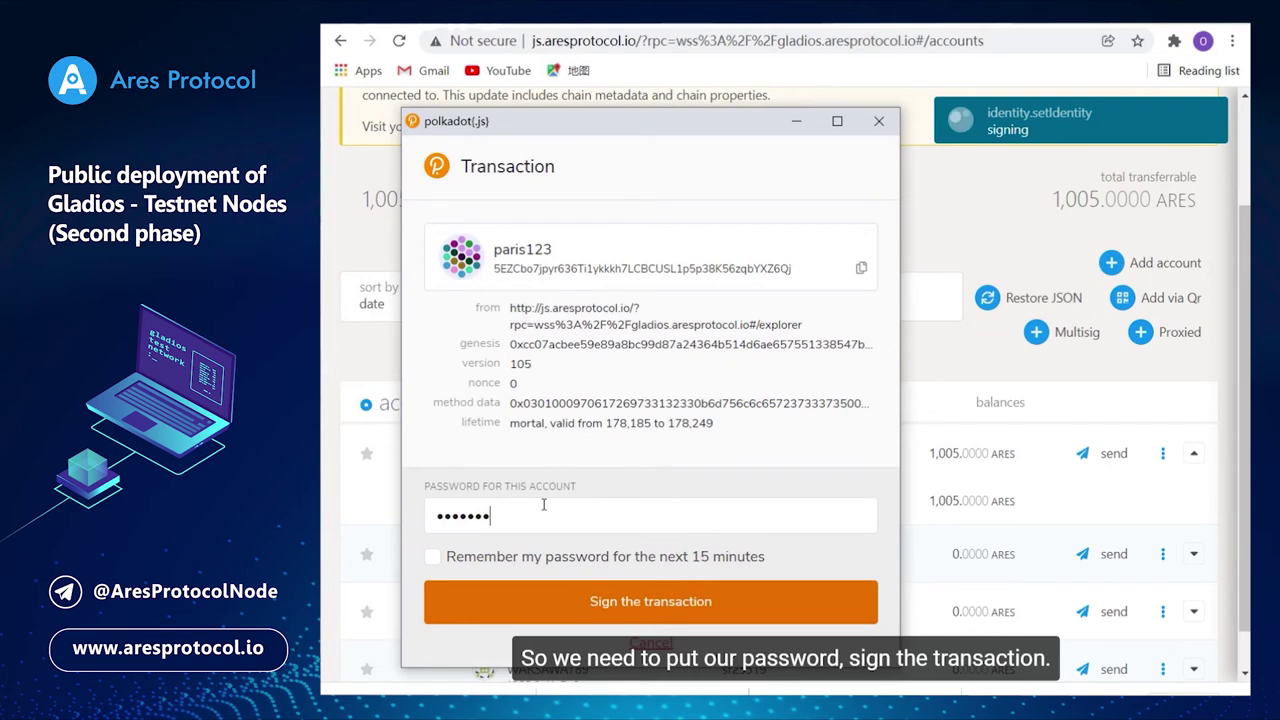
type("•••")
left_click(432, 556)
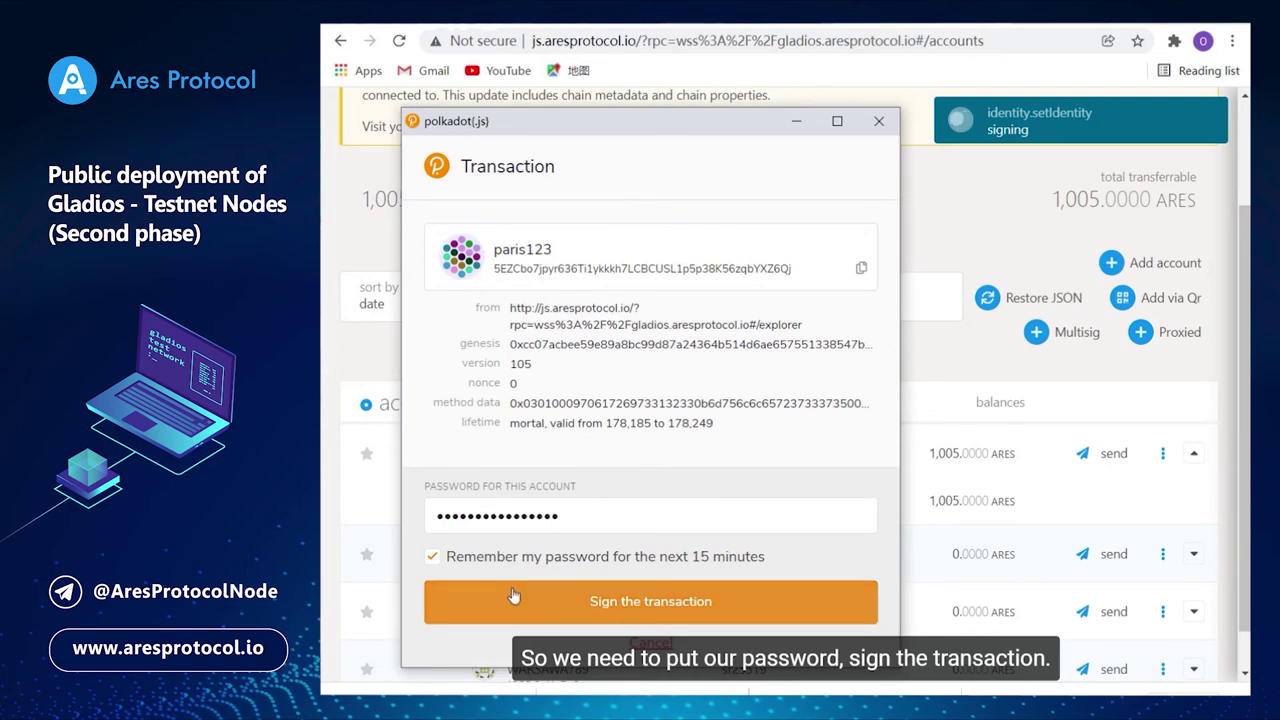
left_click(516, 598)
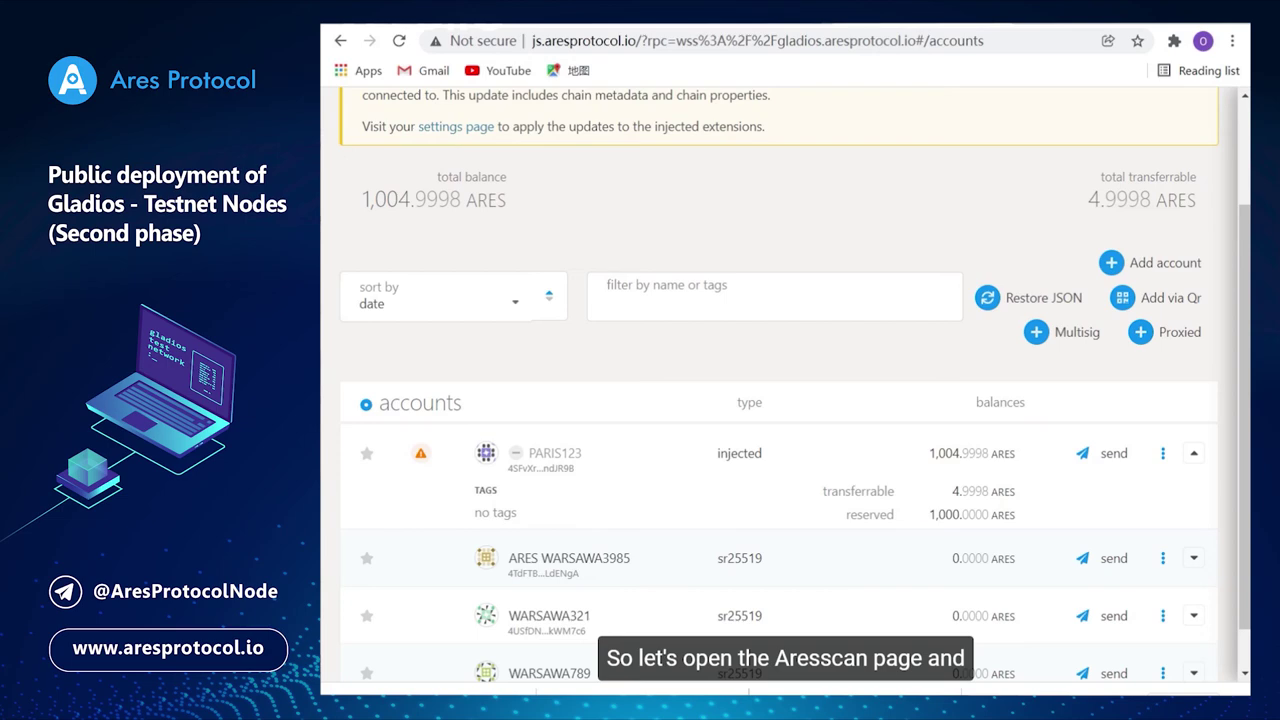
In Aresscan, open Accounts > Identities and load page 2 with View next.
left_click(707, 24)
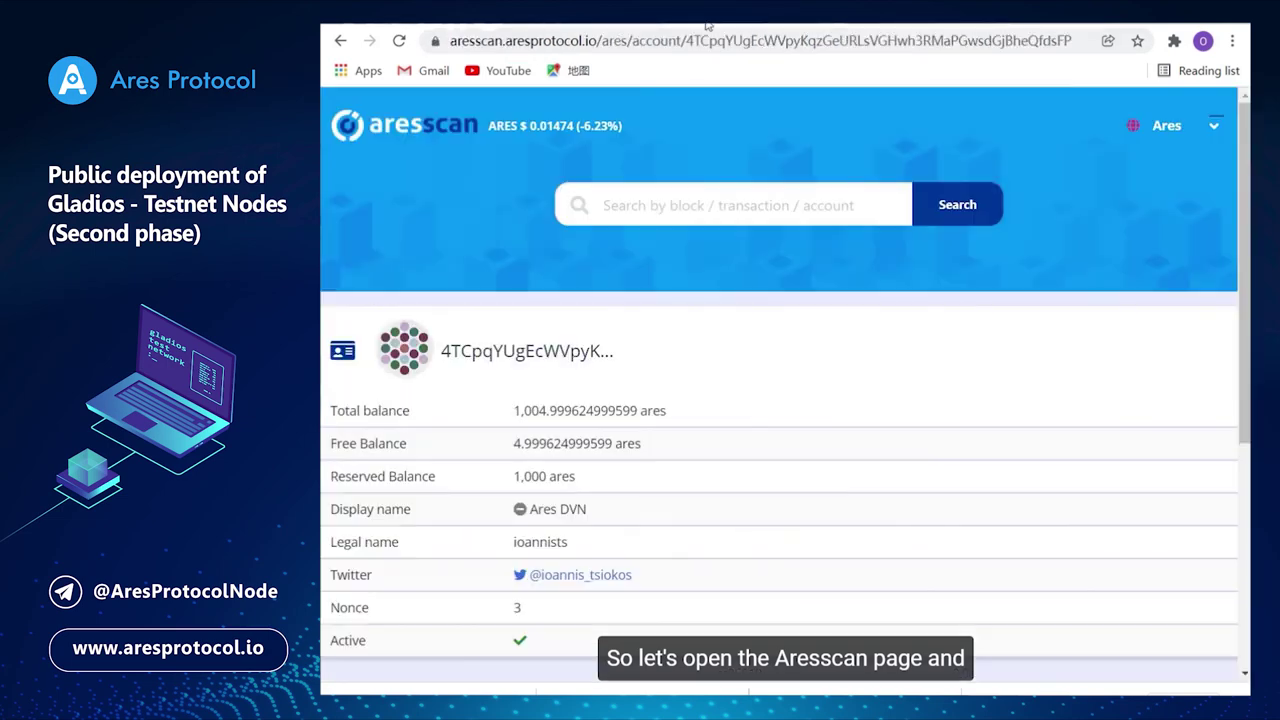
scroll(636, 154, "down", 2)
scroll(636, 154, "up", 2)
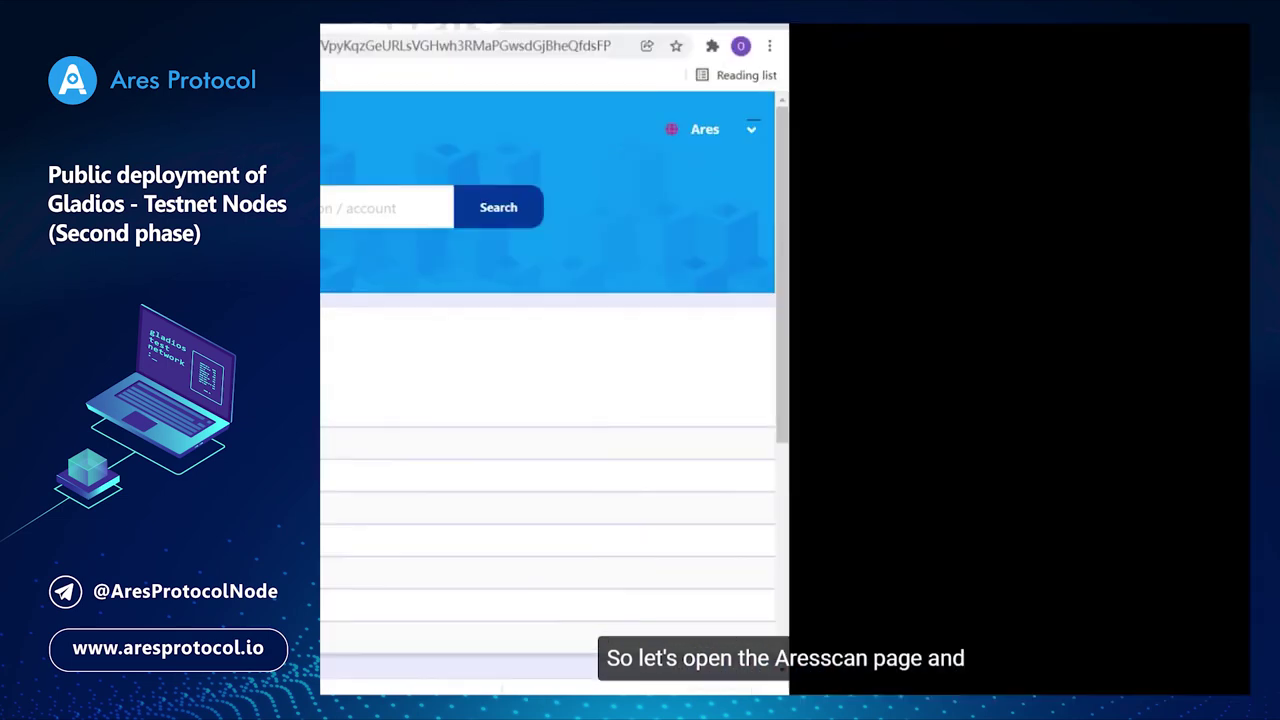
mouse_move(771, 117)
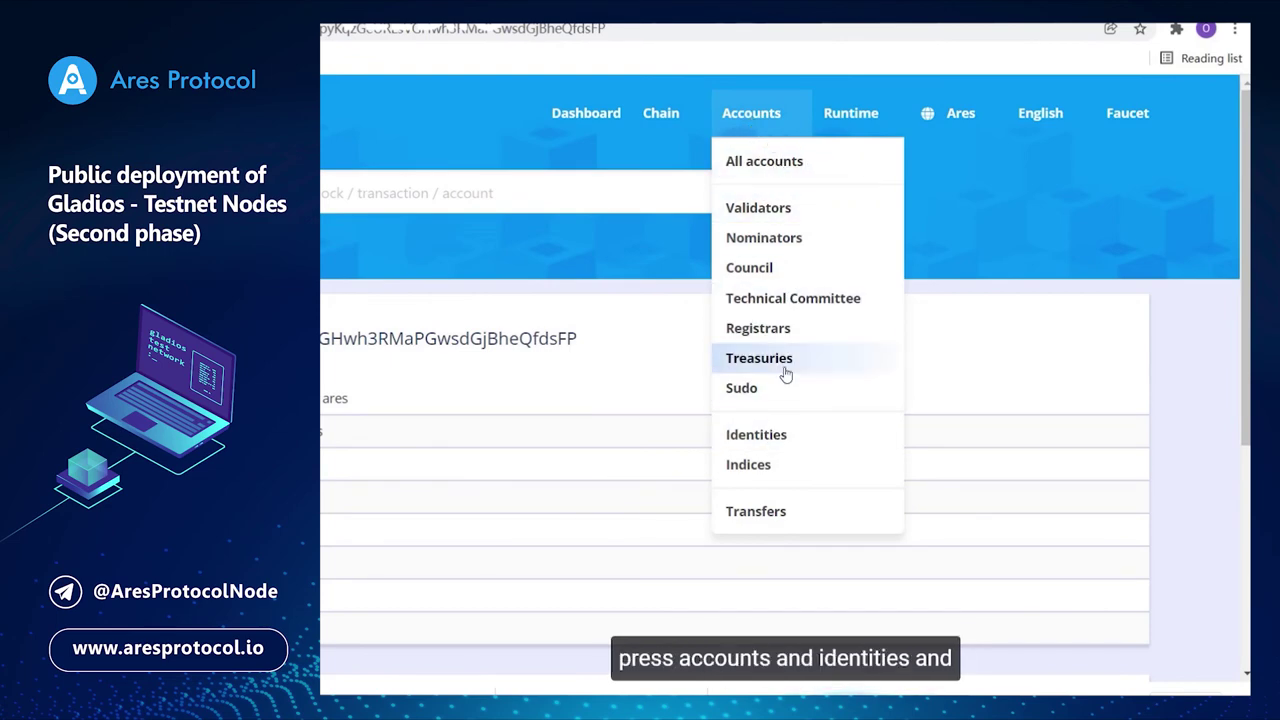
left_click(775, 438)
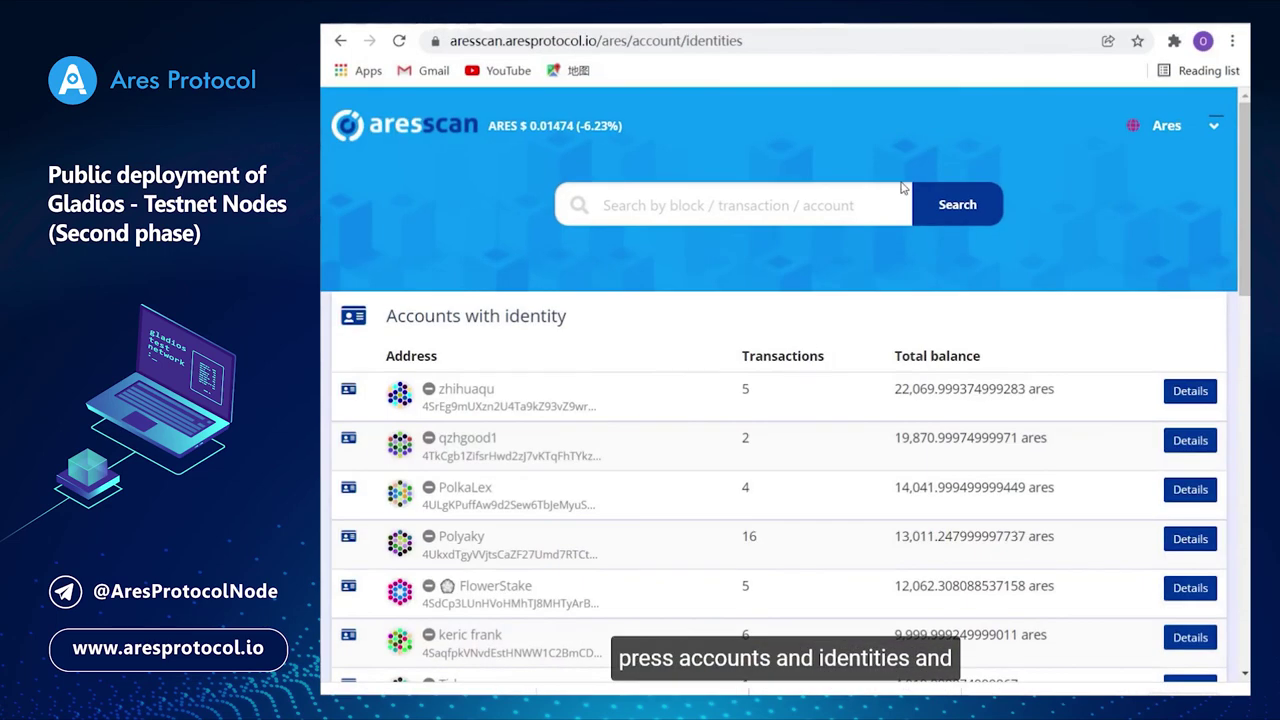
scroll(710, 313, "down", 4)
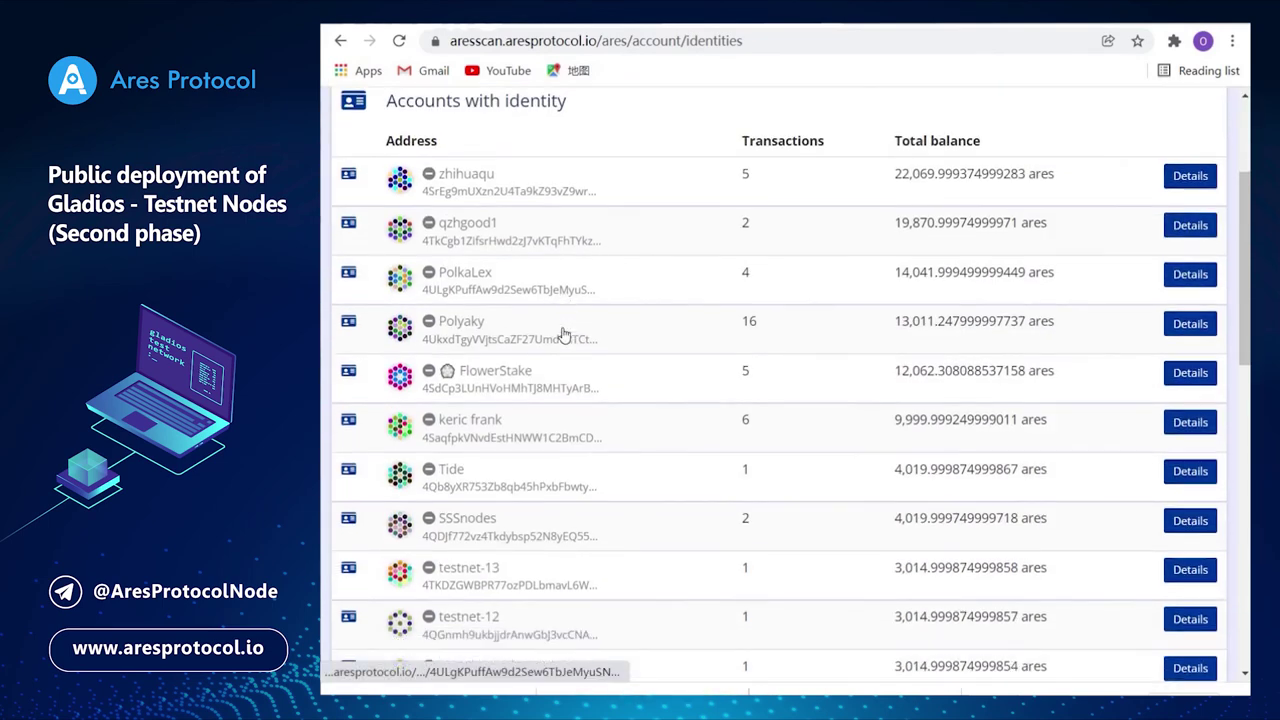
scroll(568, 328, "down", 1)
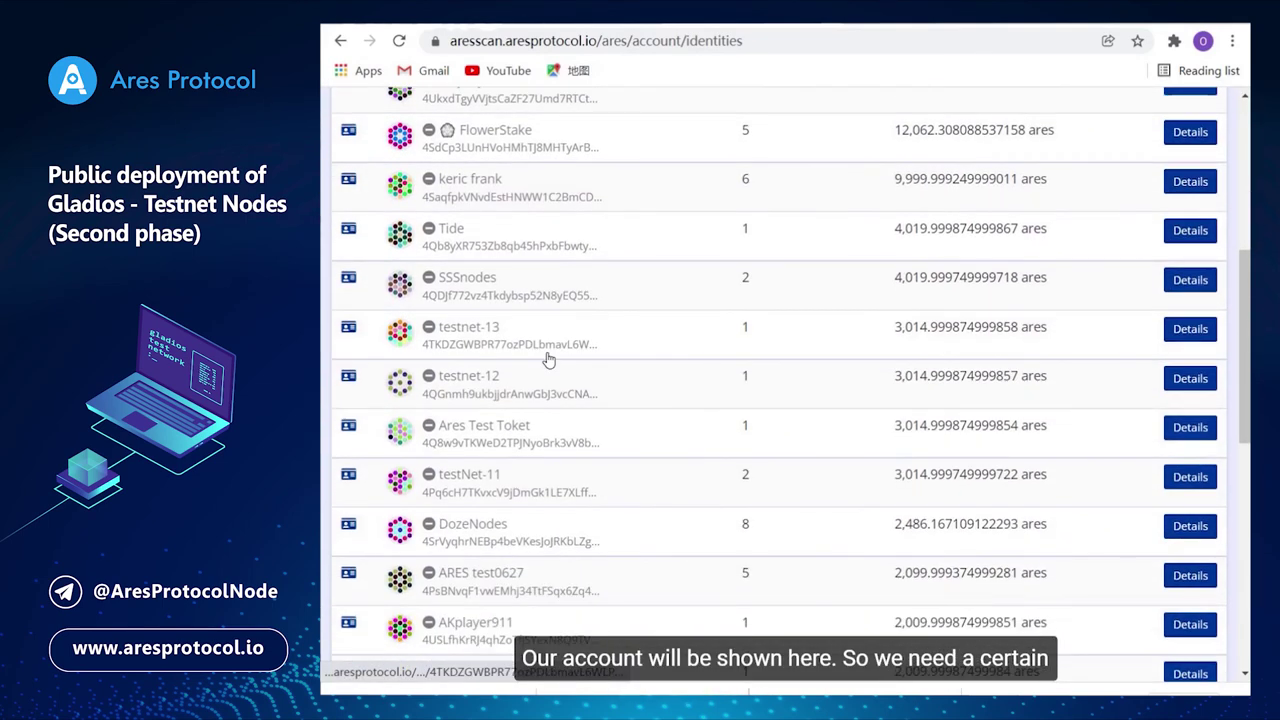
scroll(548, 360, "down", 5)
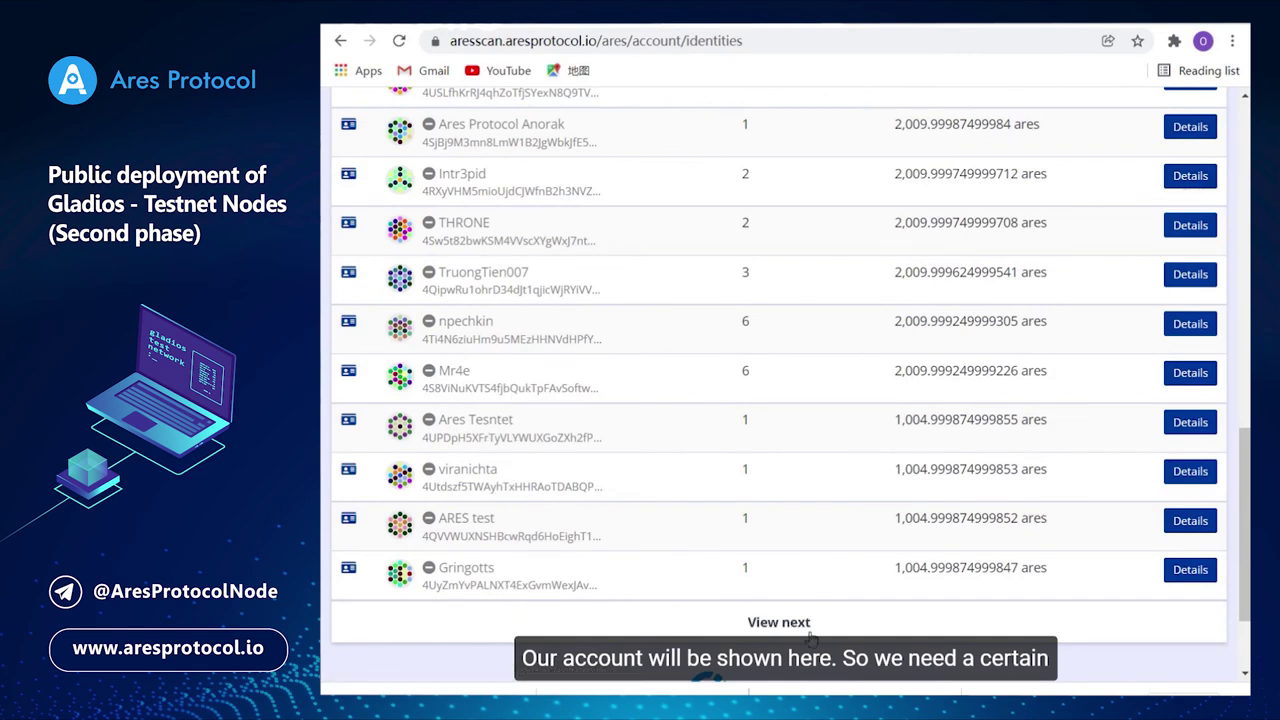
left_click(779, 622)
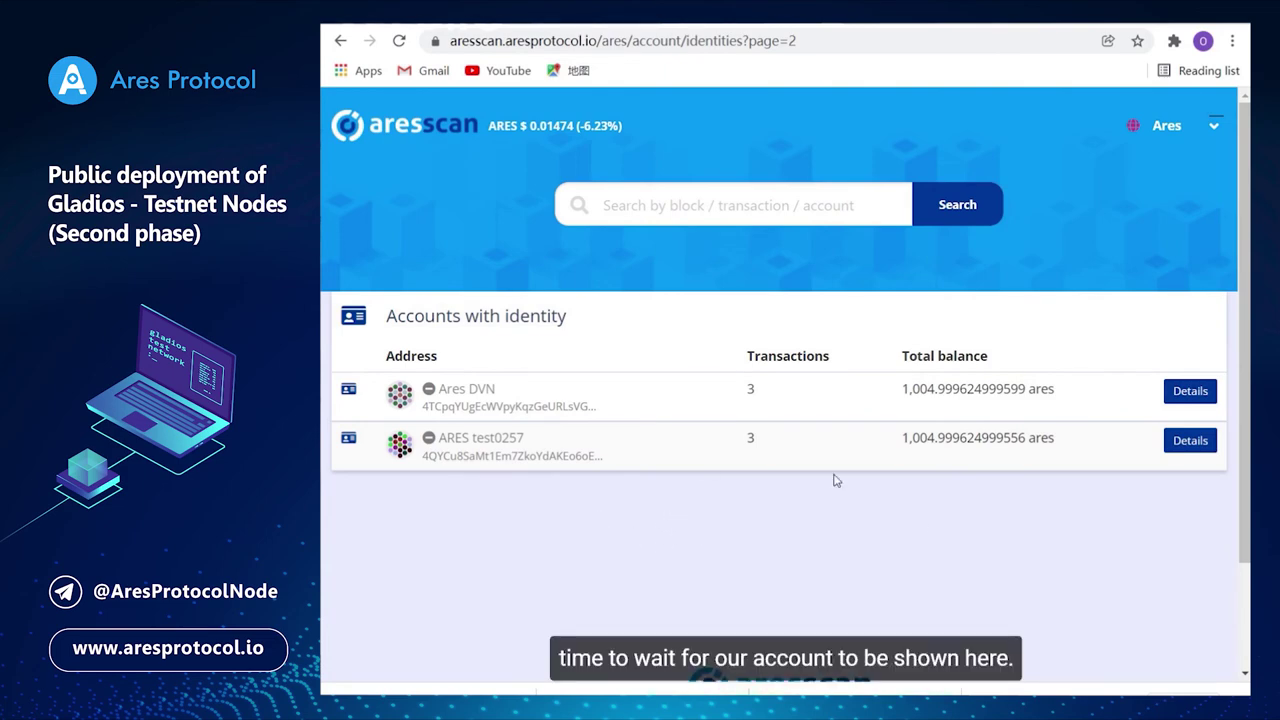
scroll(727, 619, "down", 2)
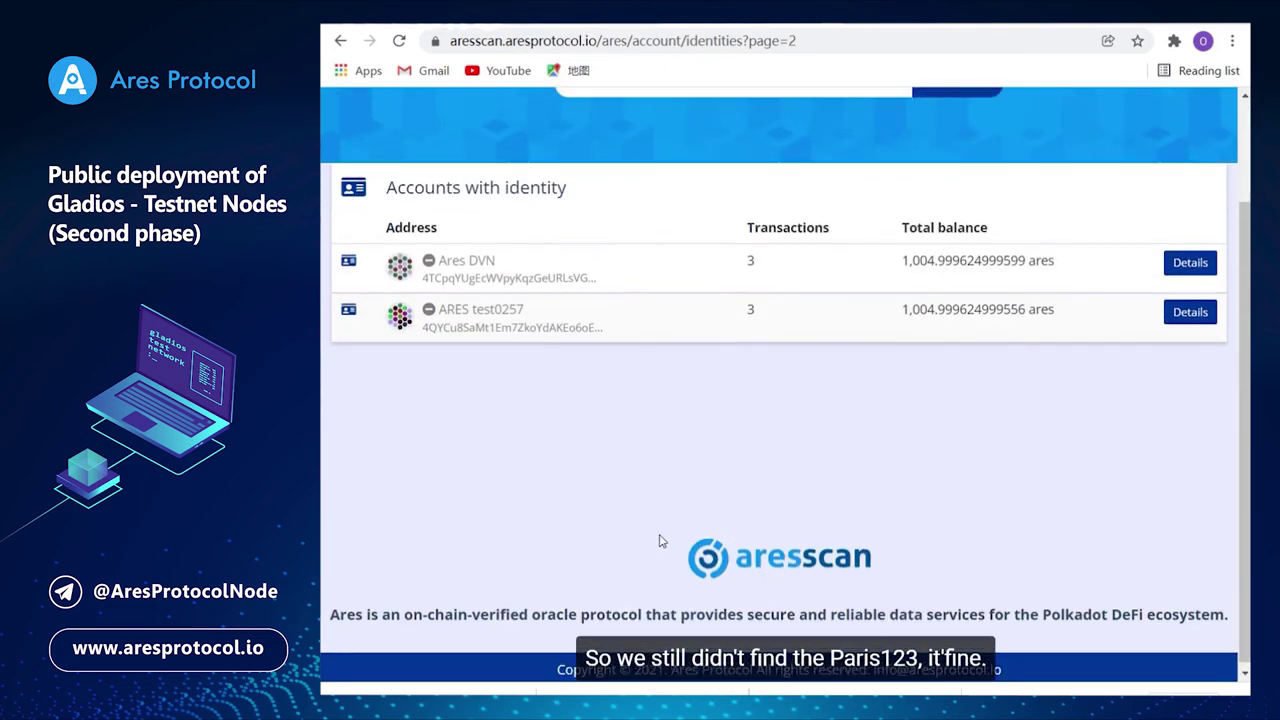
scroll(660, 500, "up", 2)
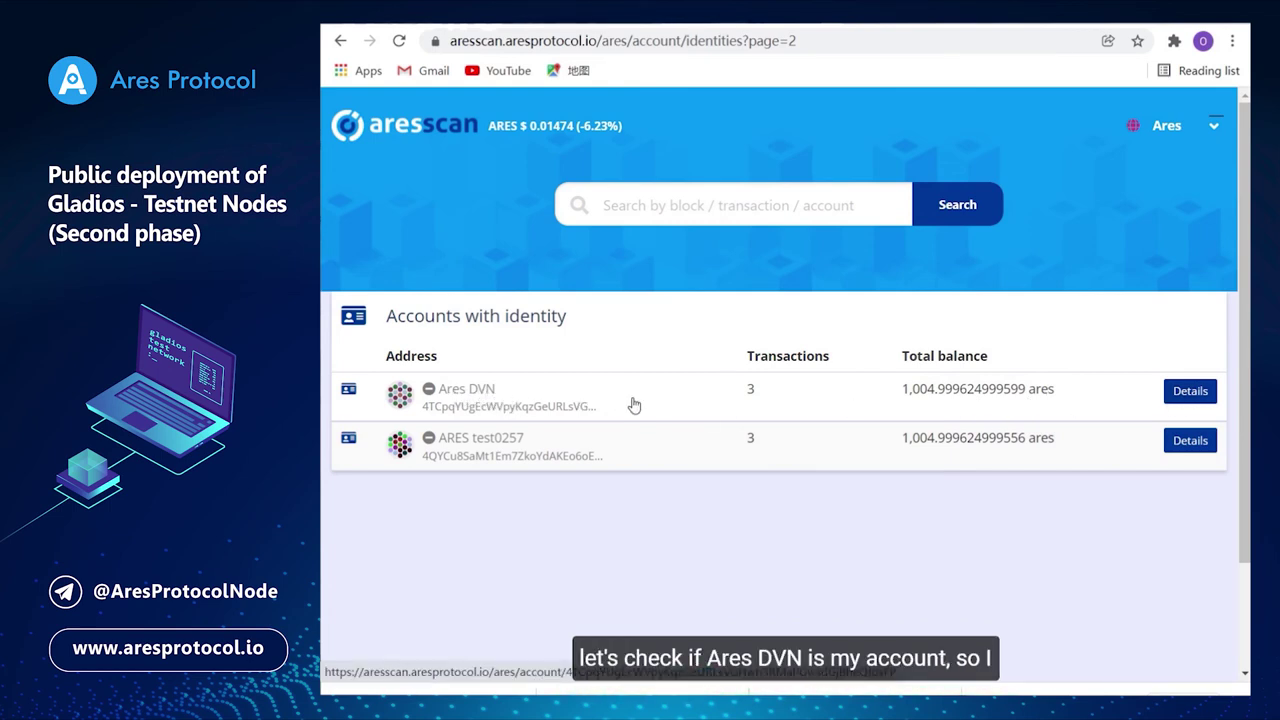
Open Ares DVN's details and check its legal name and Twitter handle rows.
left_click(1194, 397)
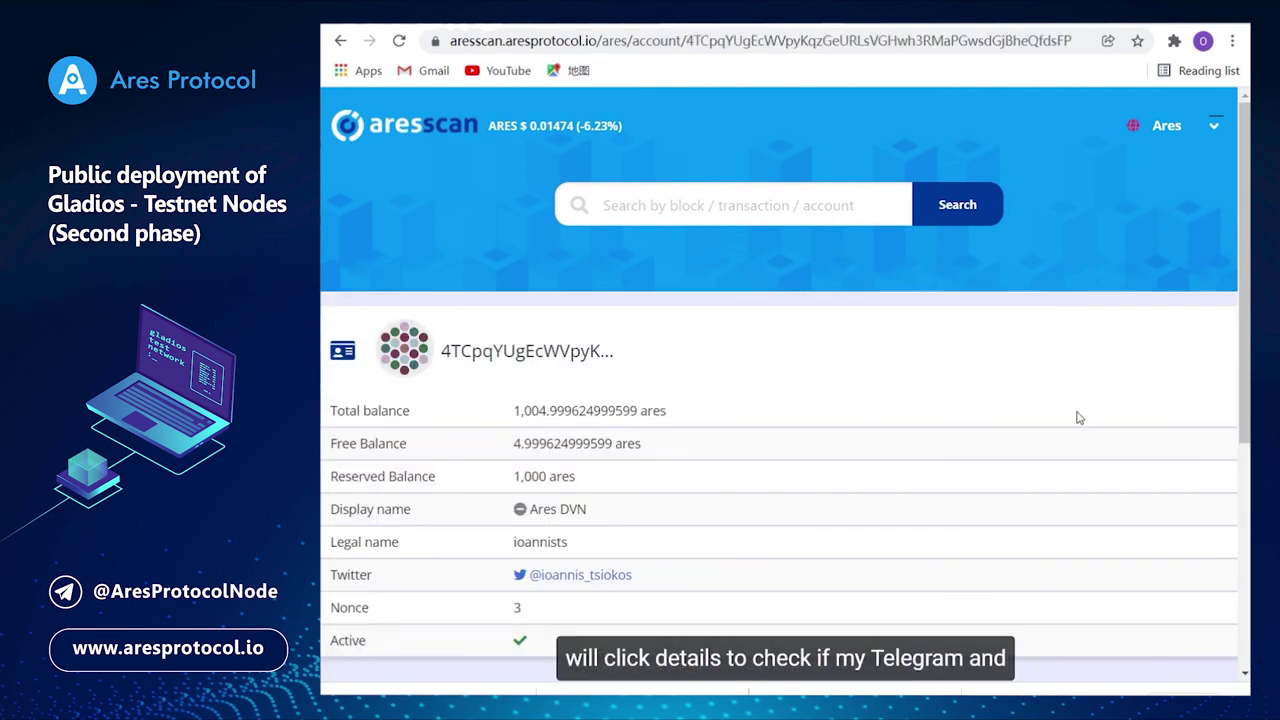
scroll(790, 437, "down", 1)
left_click_drag(685, 486, 512, 490)
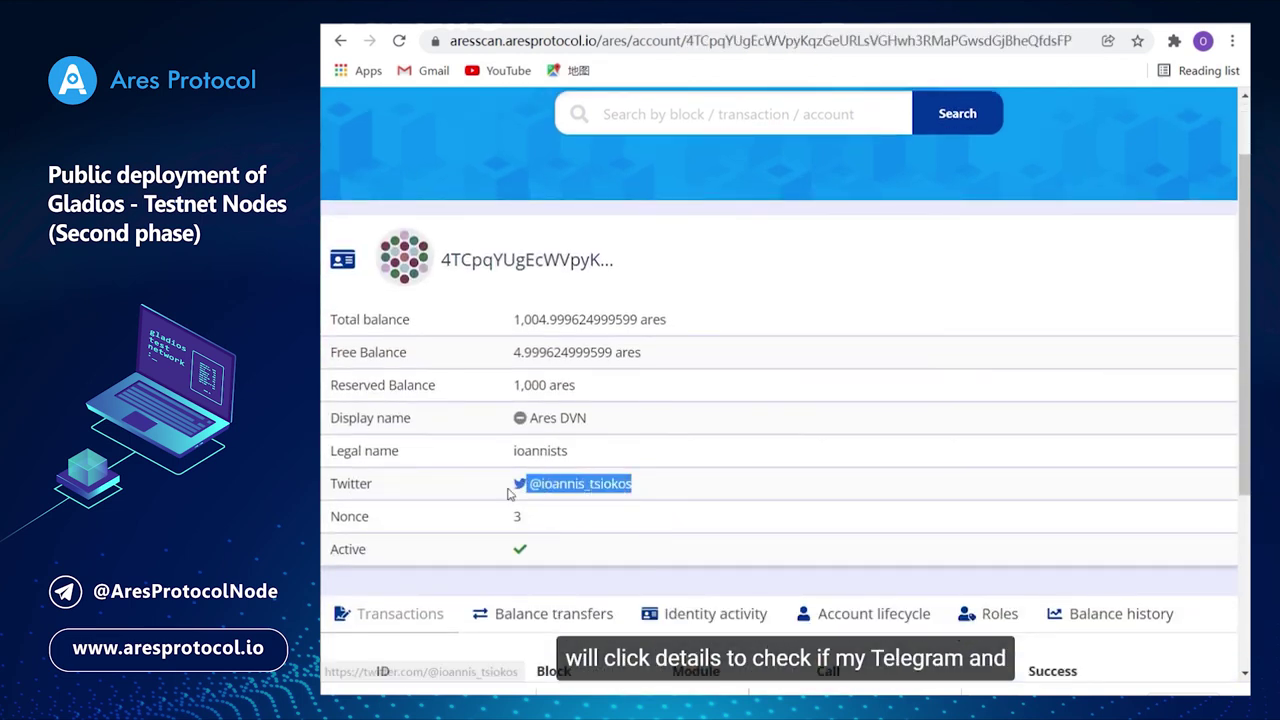
left_click(737, 423)
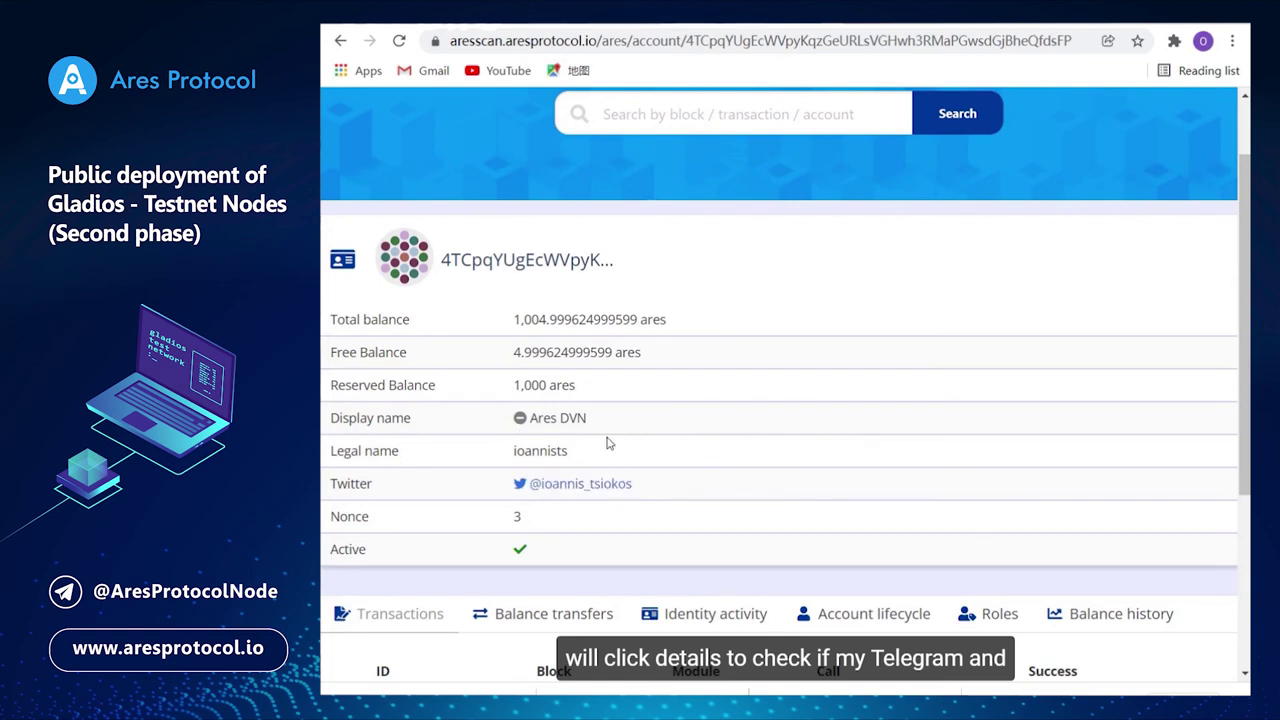
left_click_drag(574, 452, 498, 458)
left_click(671, 462)
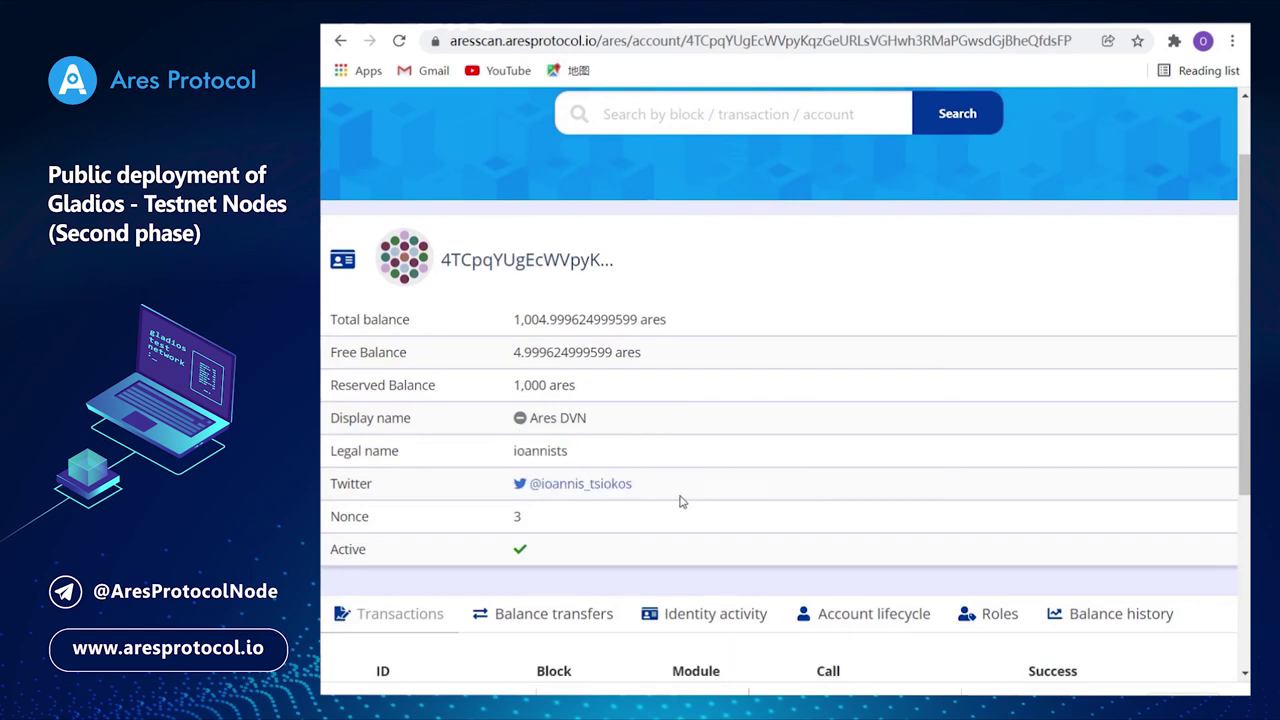
left_click_drag(683, 501, 490, 490)
left_click(614, 458)
left_click_drag(614, 456, 468, 452)
left_click(687, 450)
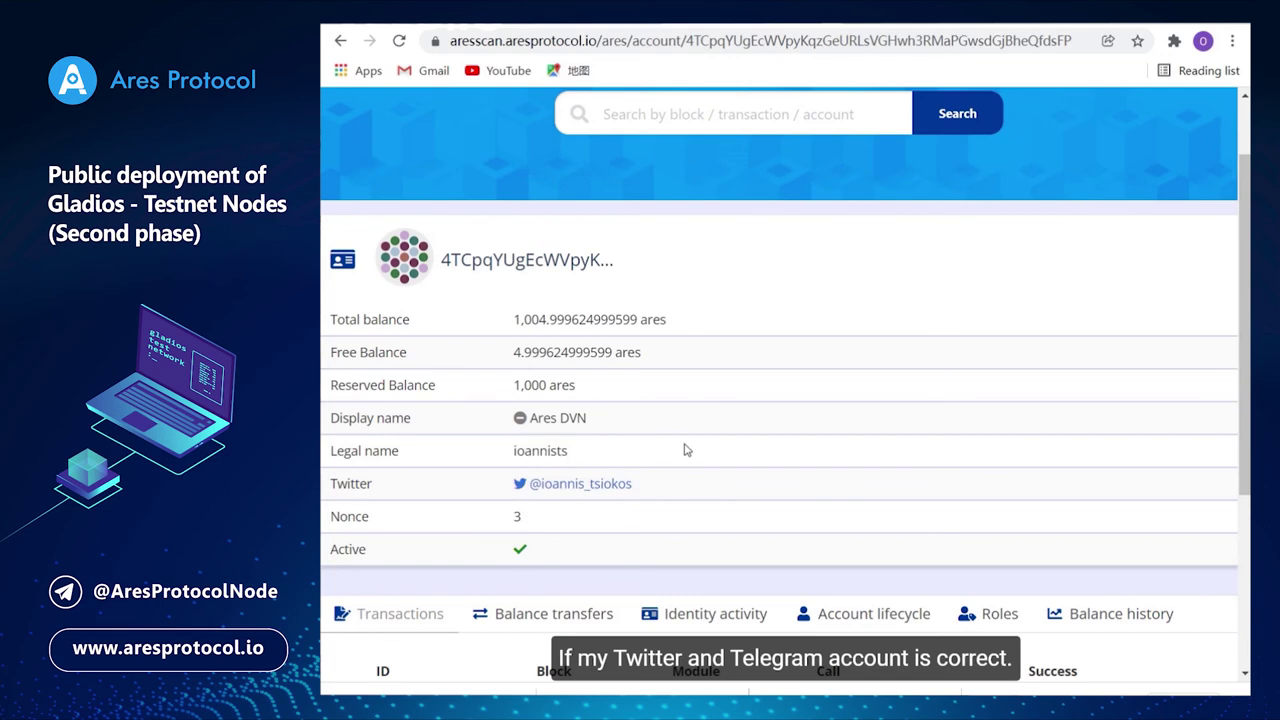
scroll(769, 500, "down", 3)
scroll(766, 503, "up", 4)
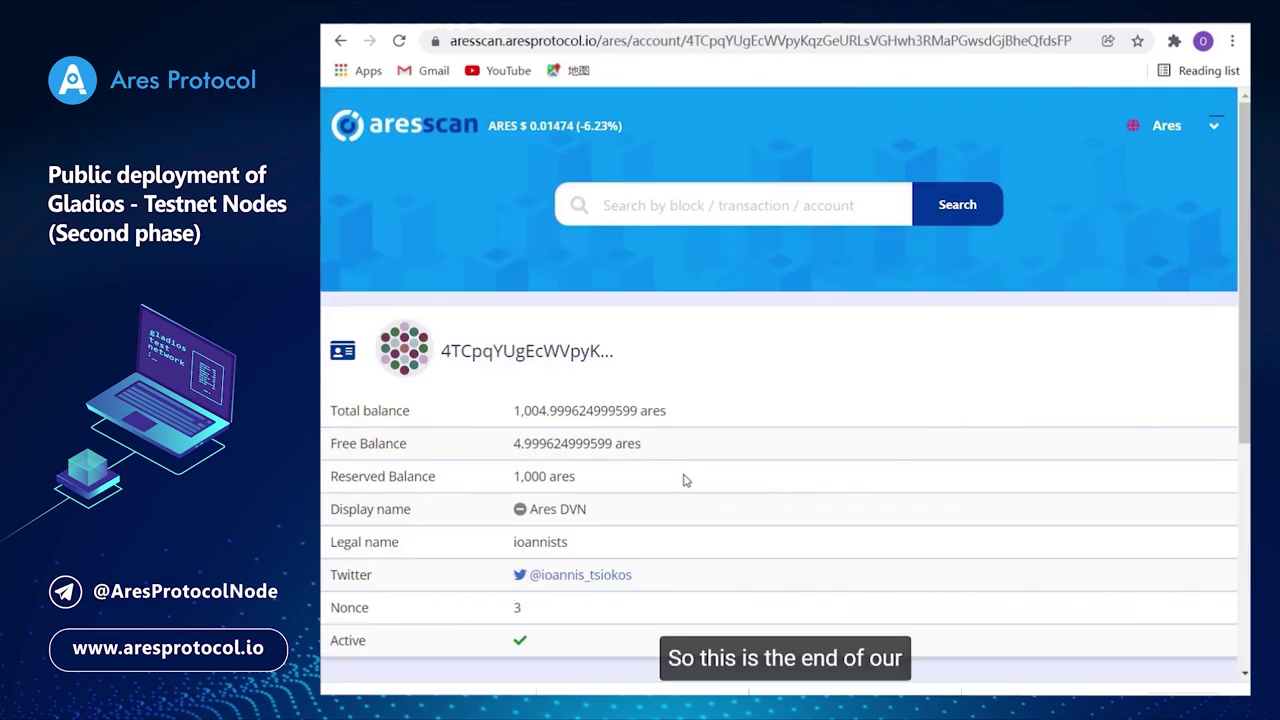